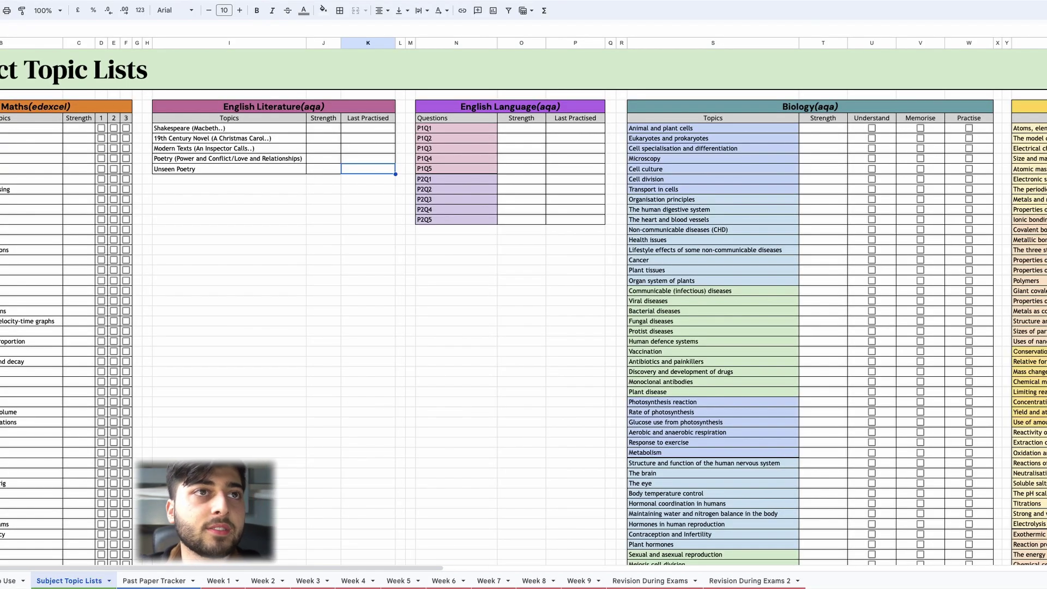
Look through the topic lists for each subject, from Maths across to Physics and the blank Subject template.
{"action": "left_click_drag", "start_coordinate": [205, 568], "coordinate": [627, 568]}
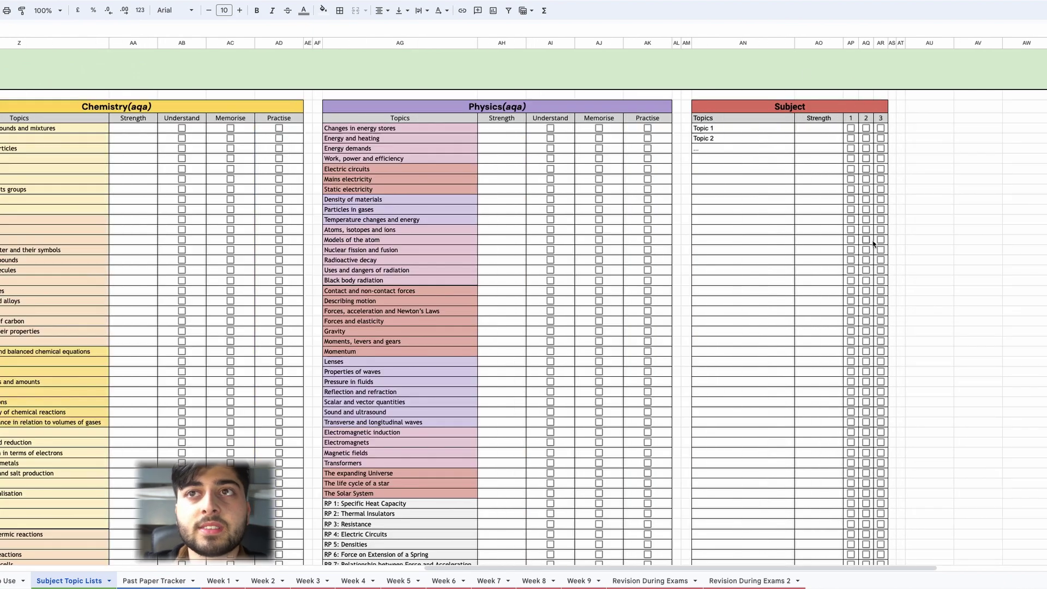
{"action": "left_click", "coordinate": [703, 567]}
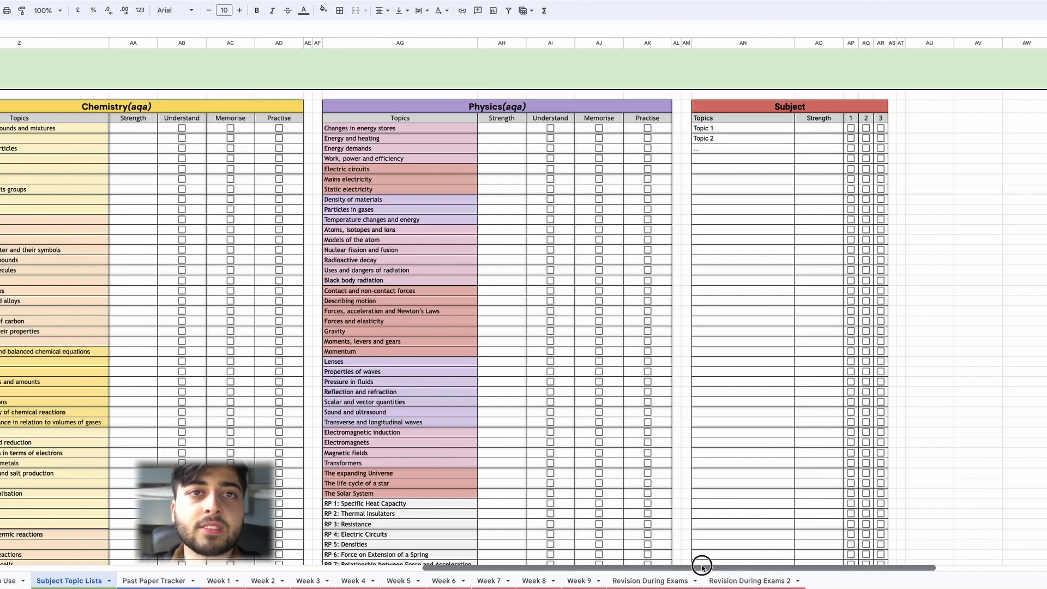
{"action": "left_click_drag", "start_coordinate": [702, 567], "coordinate": [100, 486]}
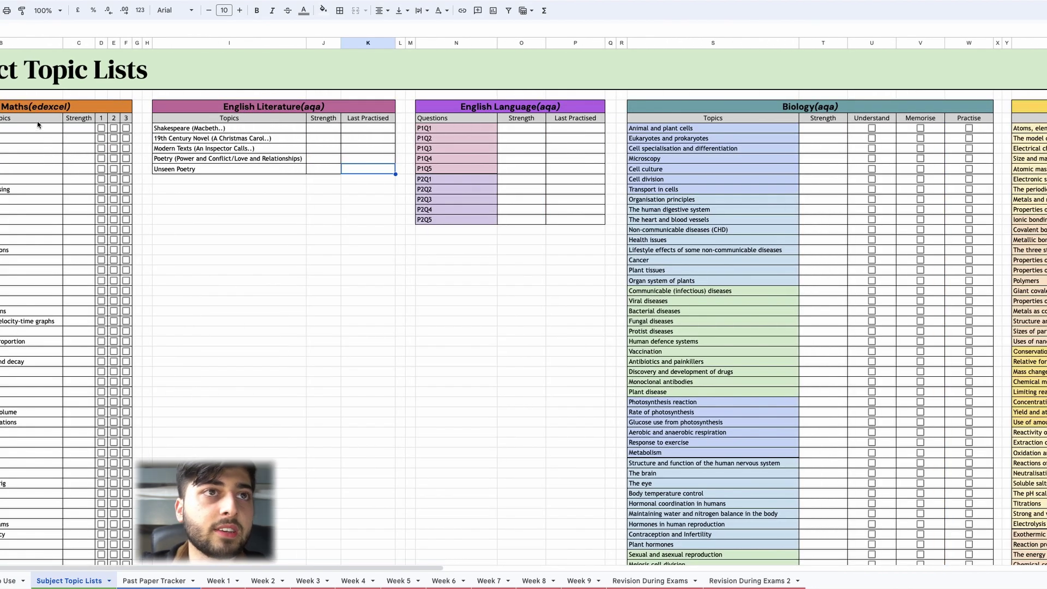
{"action": "scroll", "coordinate": [33, 125], "scroll_direction": "down", "scroll_amount": 1}
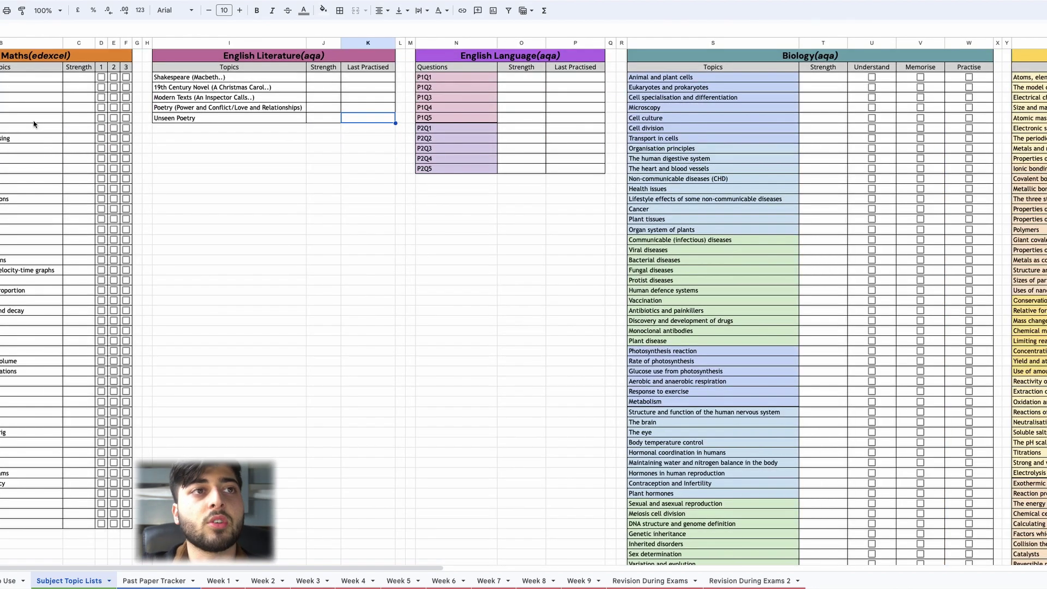
{"action": "scroll", "coordinate": [219, 145], "scroll_direction": "up", "scroll_amount": 1}
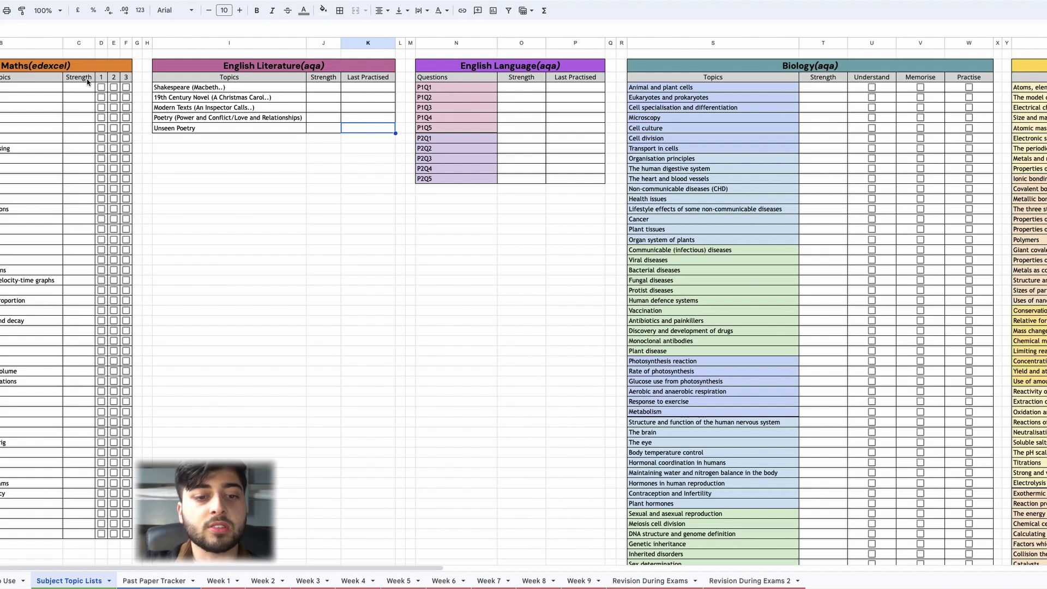
Enter Maths strength ratings of 3 for Prime Factors, 3 for LCM & HCF, 4 for Recurring Decimals and 5 for Bounds.
{"action": "left_click", "coordinate": [77, 89]}
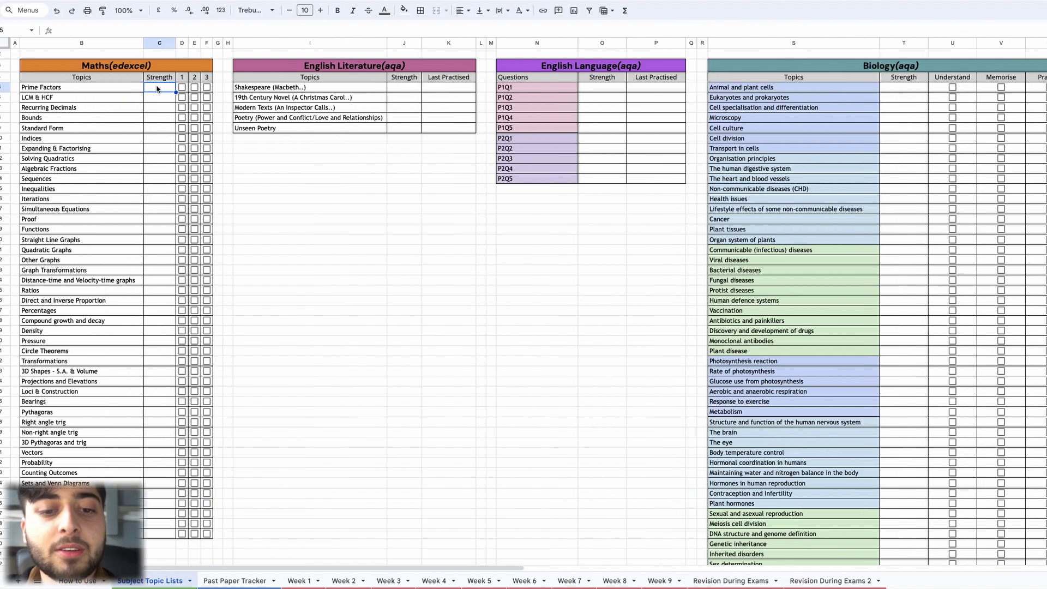
{"action": "type", "text": "3"}
{"action": "key", "text": "Return"}
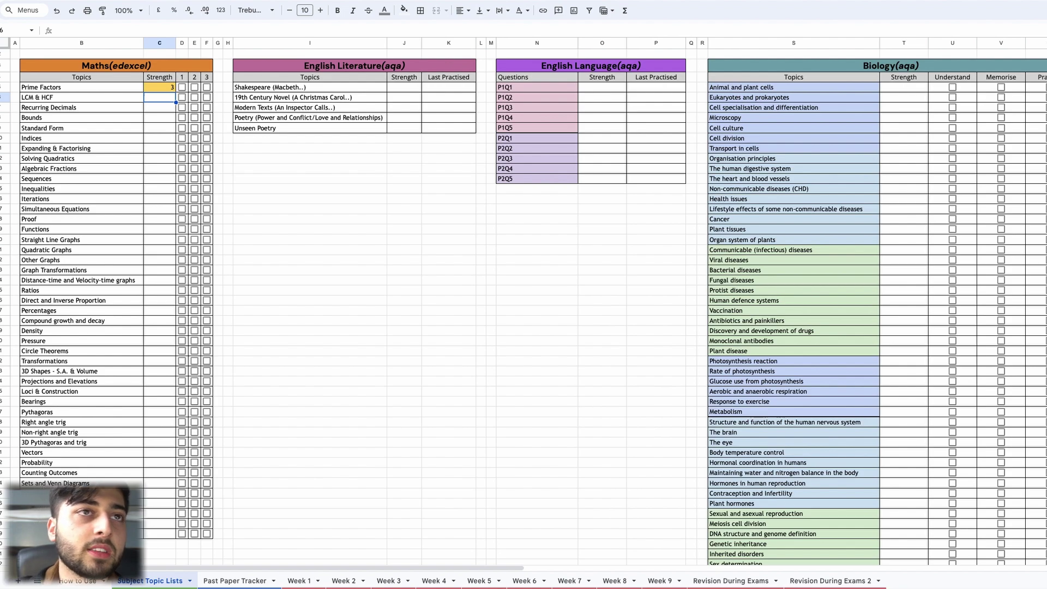
{"action": "type", "text": "3"}
{"action": "key", "text": "Return"}
{"action": "type", "text": "4"}
{"action": "key", "text": "Return"}
{"action": "type", "text": "5"}
{"action": "key", "text": "Return"}
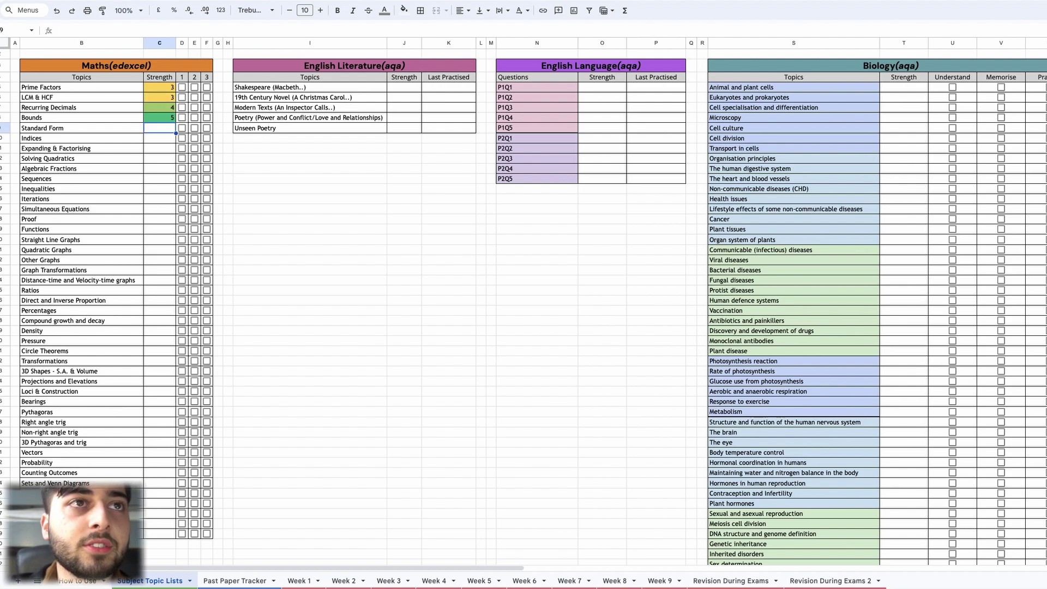
Rate the Maths topics Standard Form 3, Indices 2, Expanding & Factorising 3 and Solving Quadratics 4 in the Strength column.
{"action": "type", "text": "3"}
{"action": "key", "text": "Return"}
{"action": "type", "text": "2"}
{"action": "key", "text": "Return"}
{"action": "type", "text": "3"}
{"action": "key", "text": "Return"}
{"action": "type", "text": "4"}
{"action": "key", "text": "Return"}
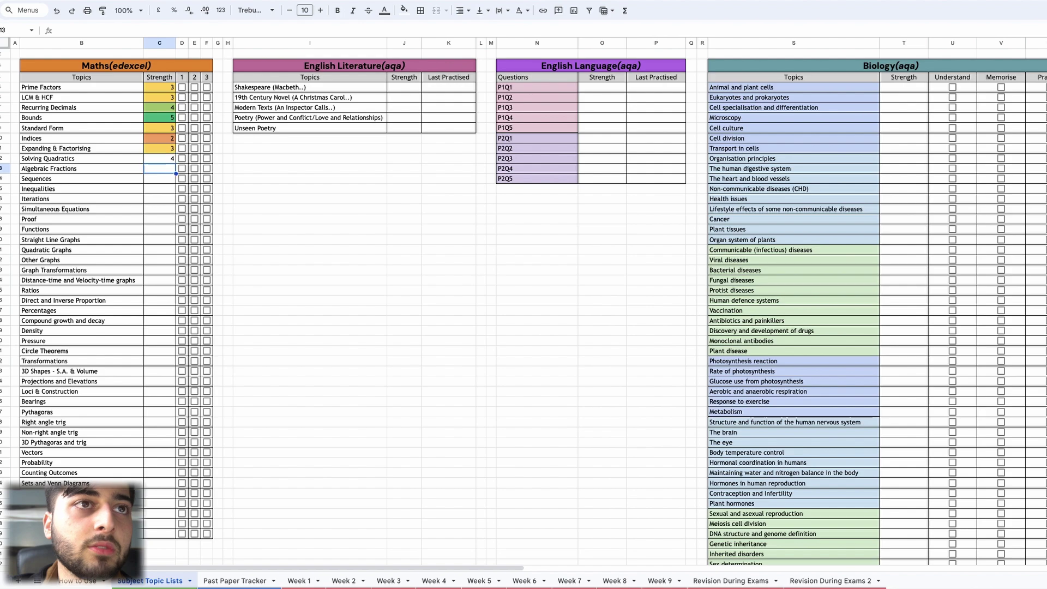
Rate the Maths topics Algebraic Fractions 5, Sequences 3, Inequalities 4 and Iterations 2 in the Strength column.
{"action": "type", "text": "5"}
{"action": "key", "text": "Return"}
{"action": "type", "text": "3"}
{"action": "key", "text": "Return"}
{"action": "type", "text": "4"}
{"action": "key", "text": "Return"}
{"action": "type", "text": "2"}
{"action": "key", "text": "Return"}
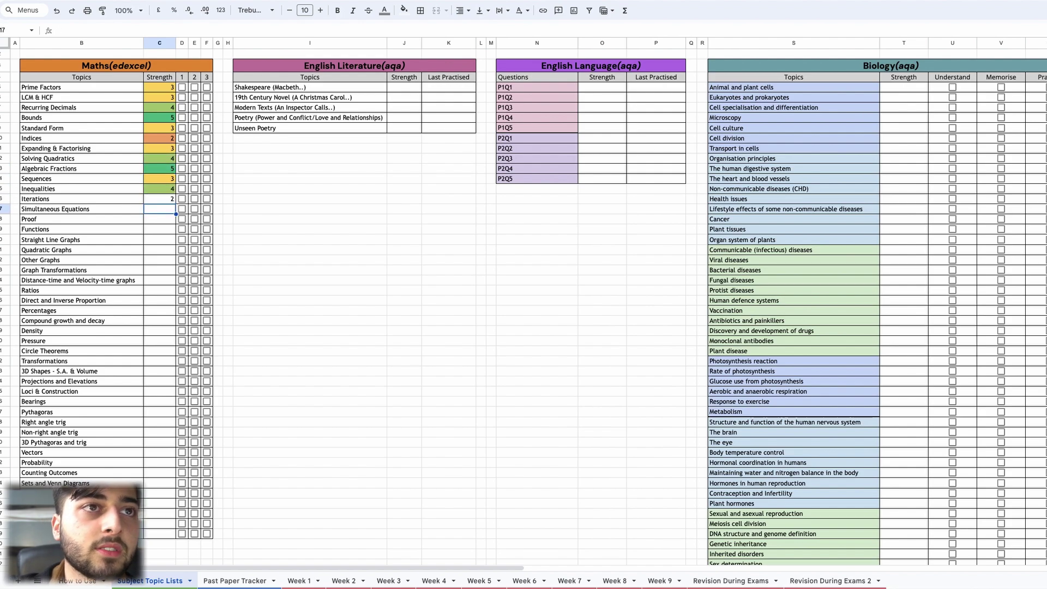
Rate Simultaneous Equations 1 in the Maths Strength column and change that rating to 2.
{"action": "type", "text": "1"}
{"action": "key", "text": "Return"}
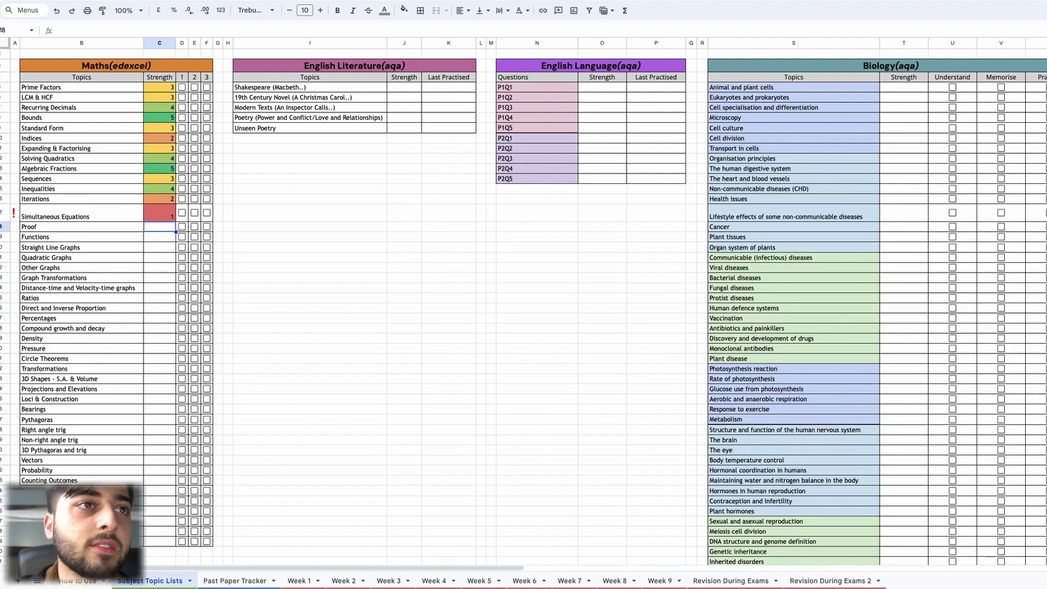
{"action": "key", "text": "Up"}
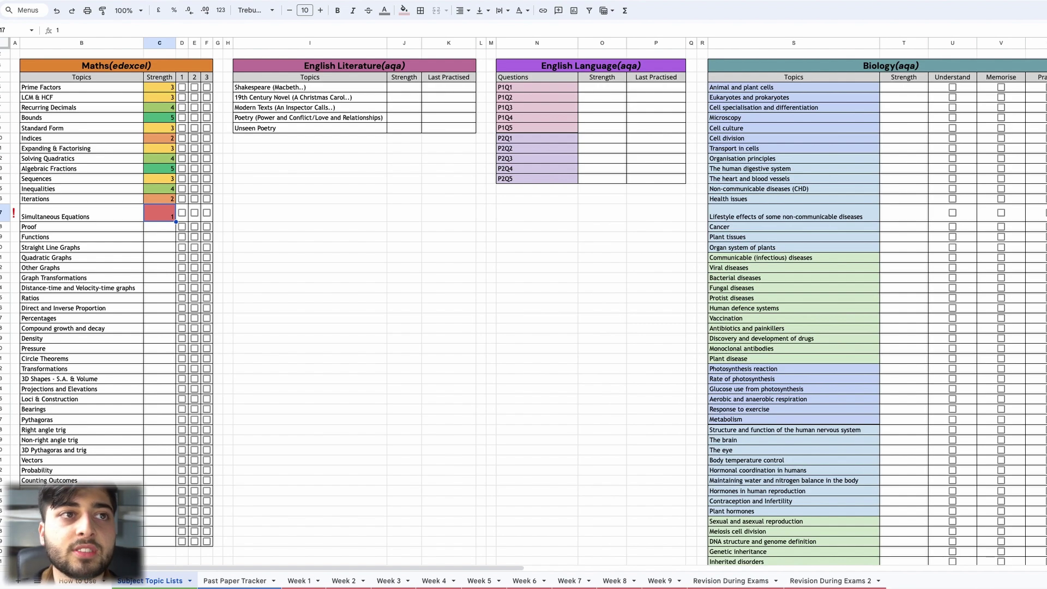
{"action": "type", "text": "2"}
{"action": "key", "text": "Return"}
Tick and untick the first practice checkboxes for Prime Factors and Recurring Decimals in the Maths list.
{"action": "left_click", "coordinate": [181, 87]}
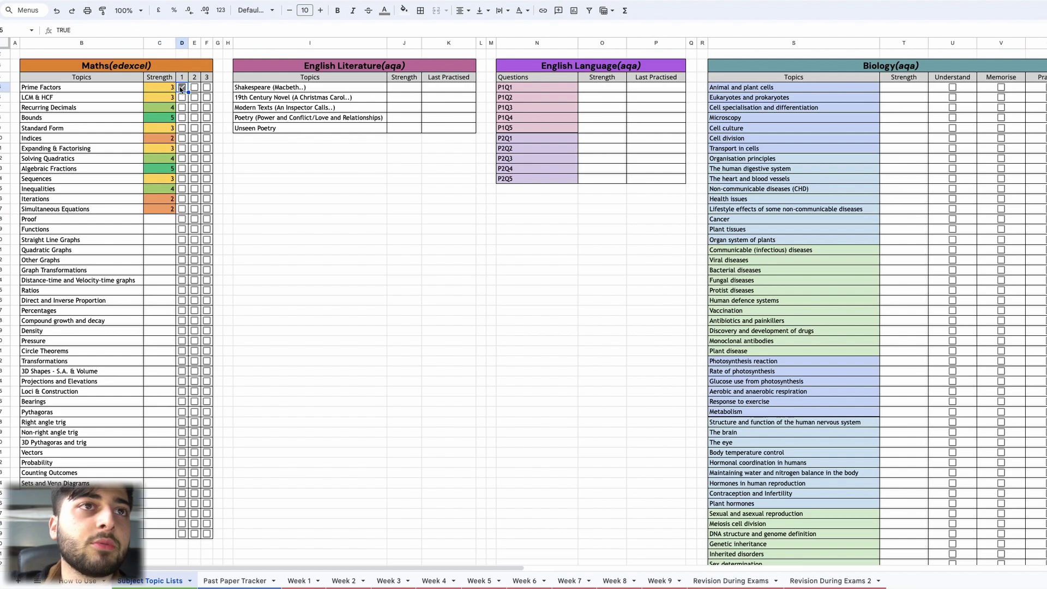
{"action": "left_click", "coordinate": [183, 87]}
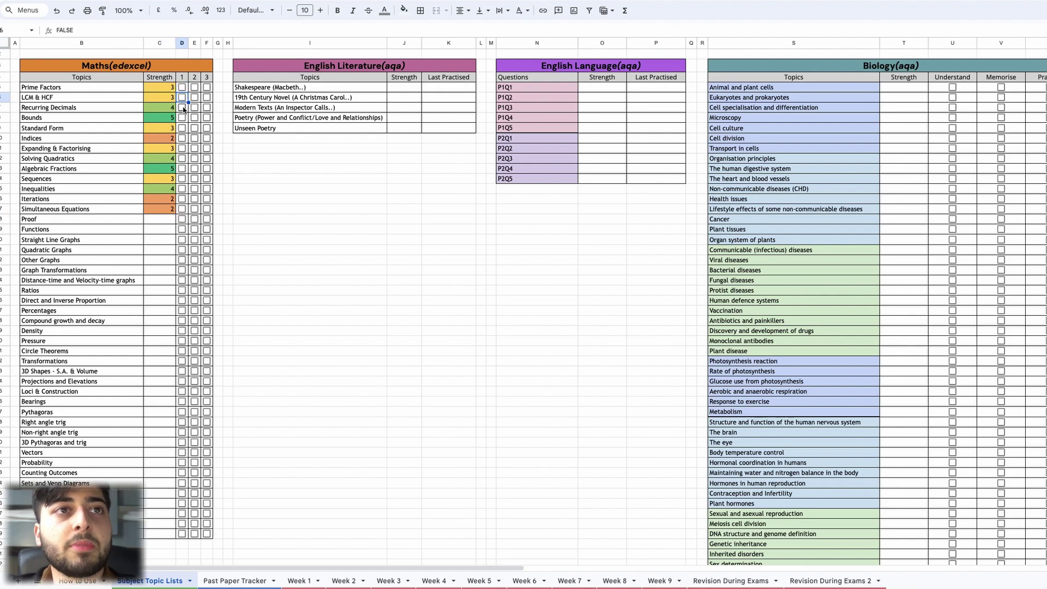
{"action": "left_click", "coordinate": [182, 108]}
{"action": "left_click", "coordinate": [182, 107]}
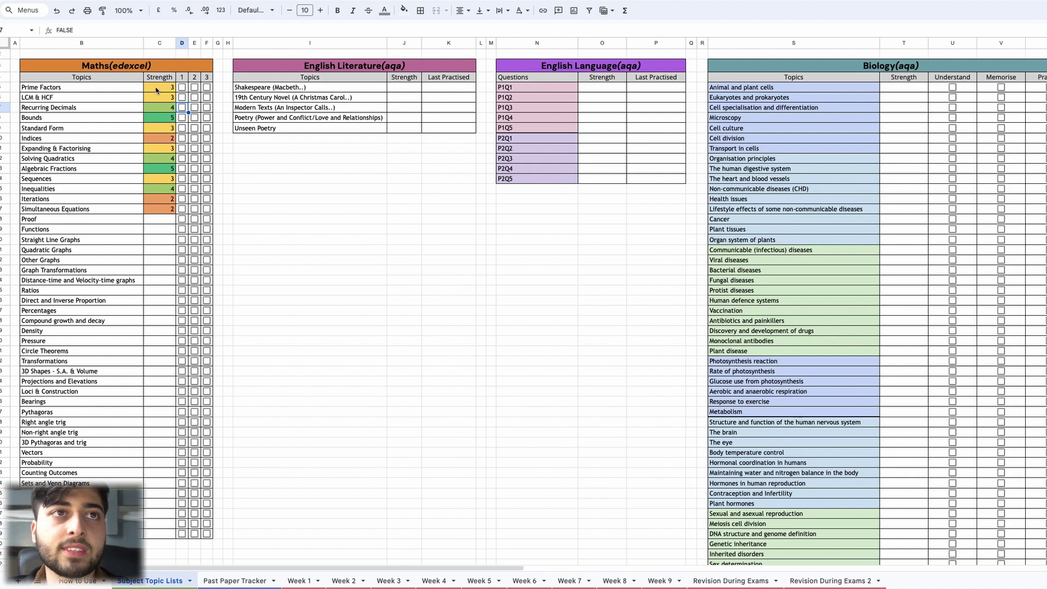
{"action": "left_click", "coordinate": [184, 87]}
{"action": "left_click", "coordinate": [183, 88]}
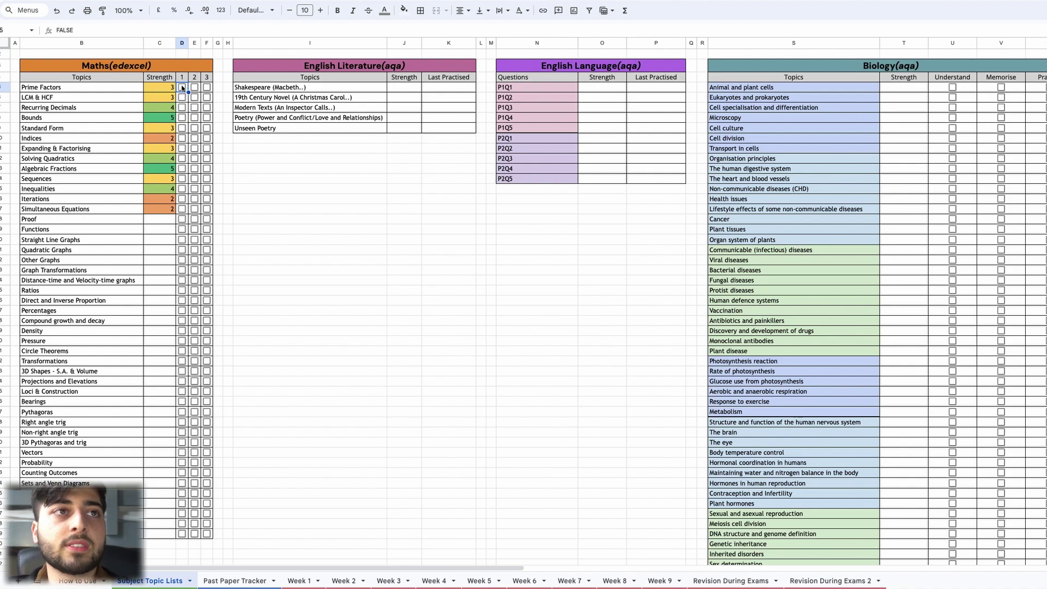
{"action": "left_click", "coordinate": [194, 79]}
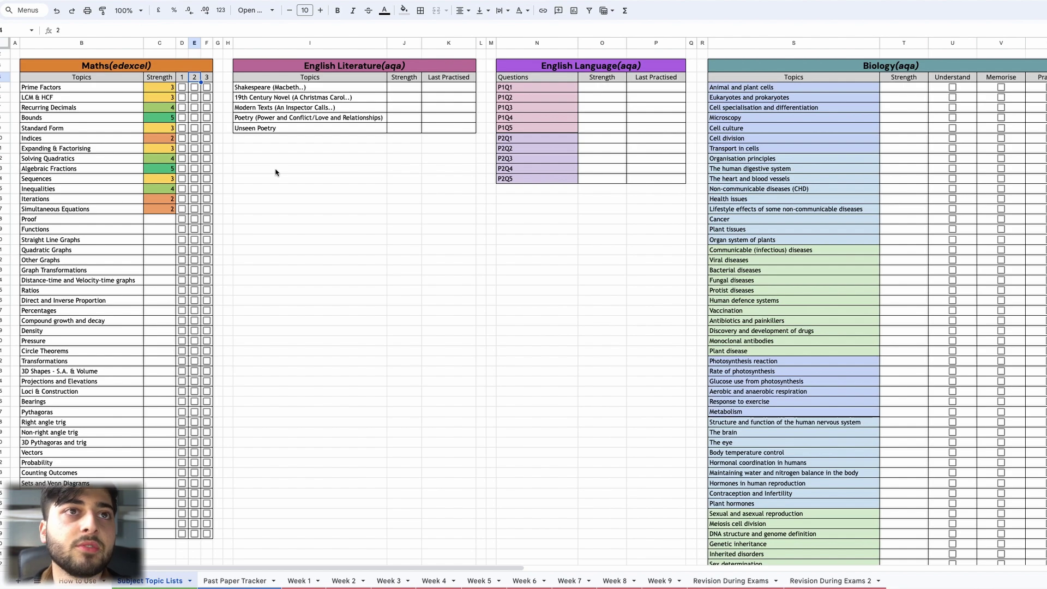
{"action": "left_click", "coordinate": [183, 78]}
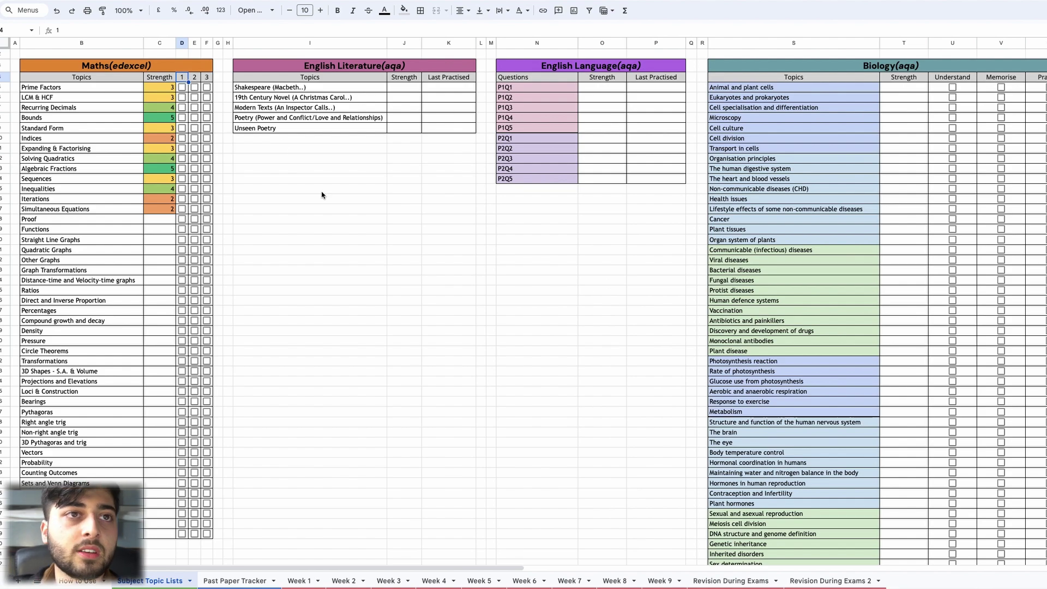
Clear all the Maths strength ratings from Prime Factors through Simultaneous Equations.
{"action": "left_click", "coordinate": [164, 208]}
{"action": "left_click", "coordinate": [163, 90], "text": "shift"}
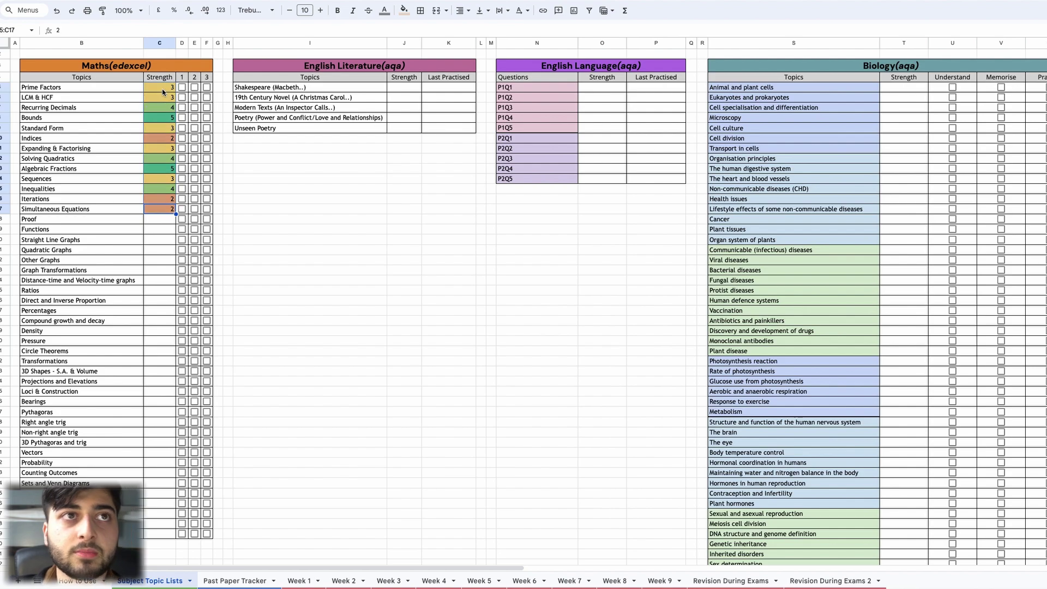
{"action": "key", "text": "Delete"}
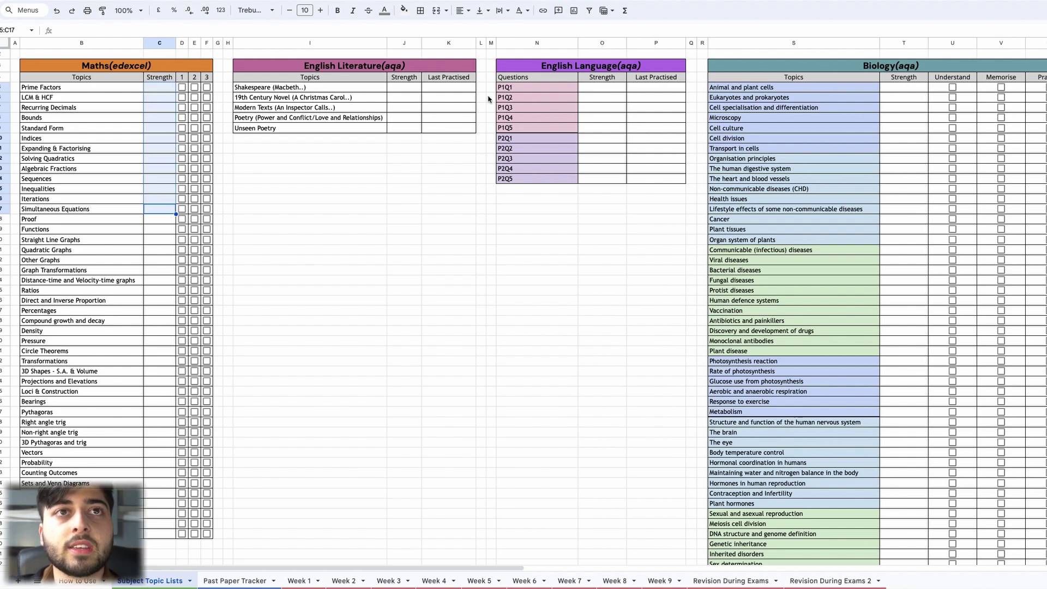
{"action": "left_click", "coordinate": [443, 97]}
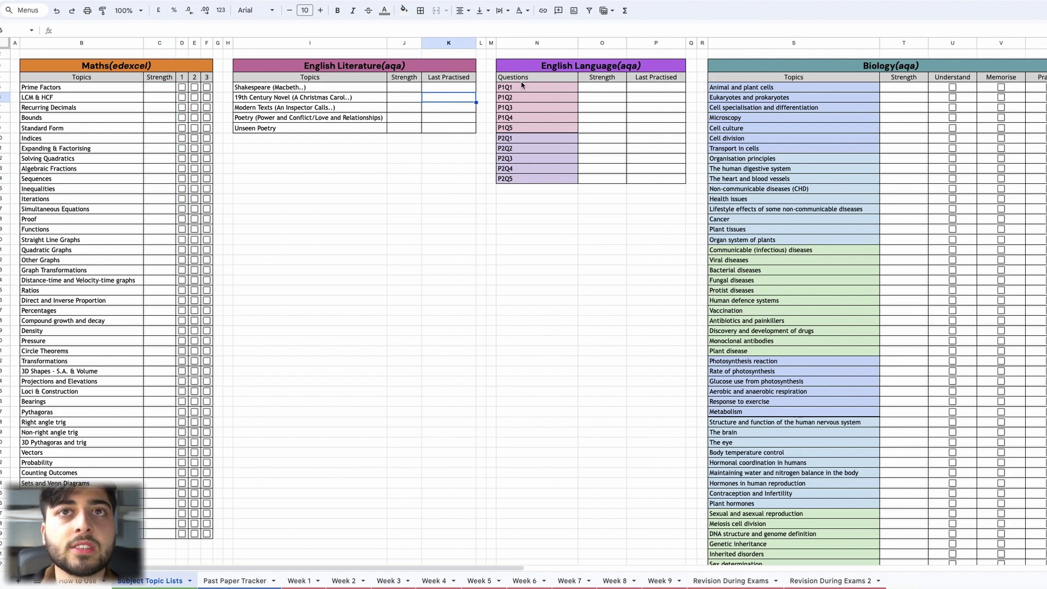
{"action": "left_click", "coordinate": [363, 88]}
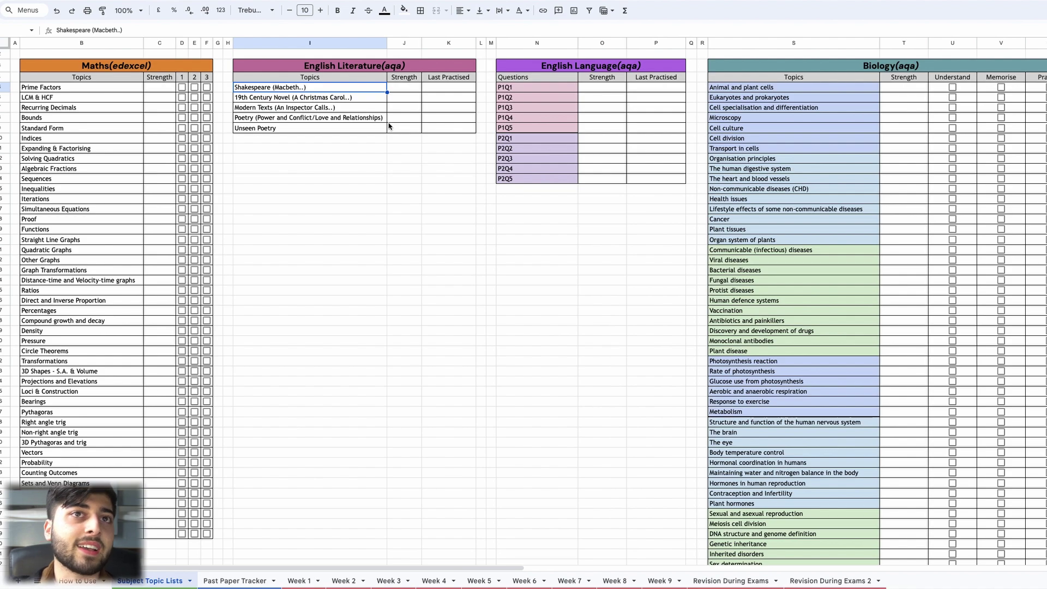
{"action": "left_click", "coordinate": [598, 88]}
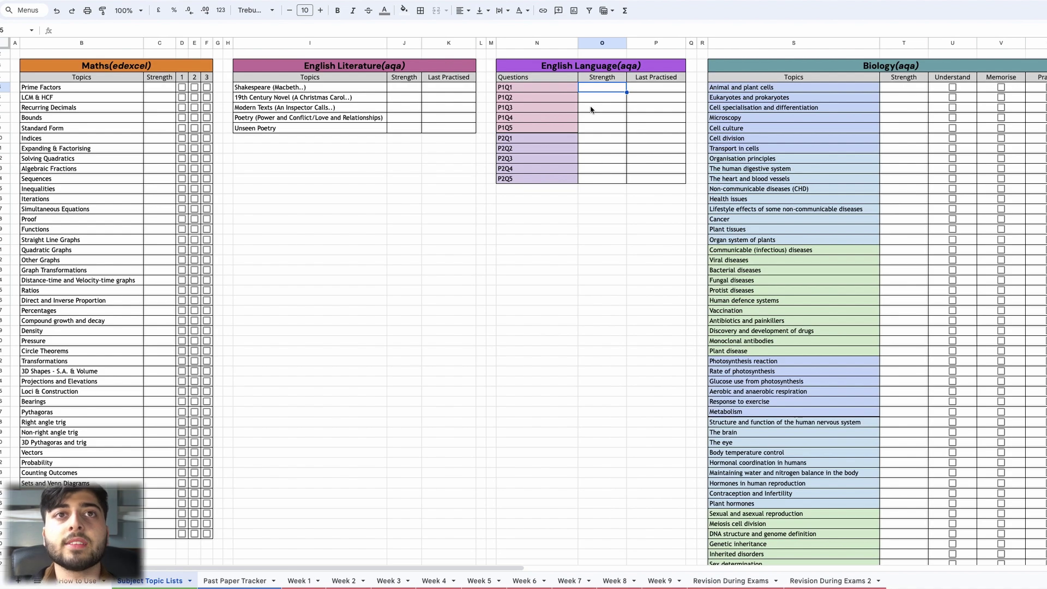
{"action": "left_click", "coordinate": [409, 90]}
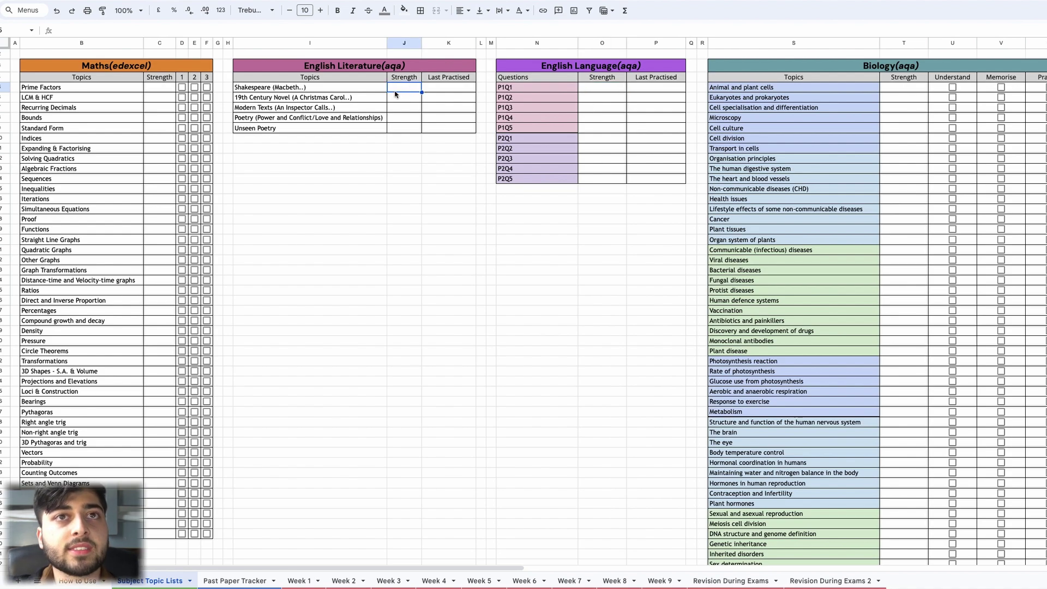
{"action": "left_click", "coordinate": [451, 89]}
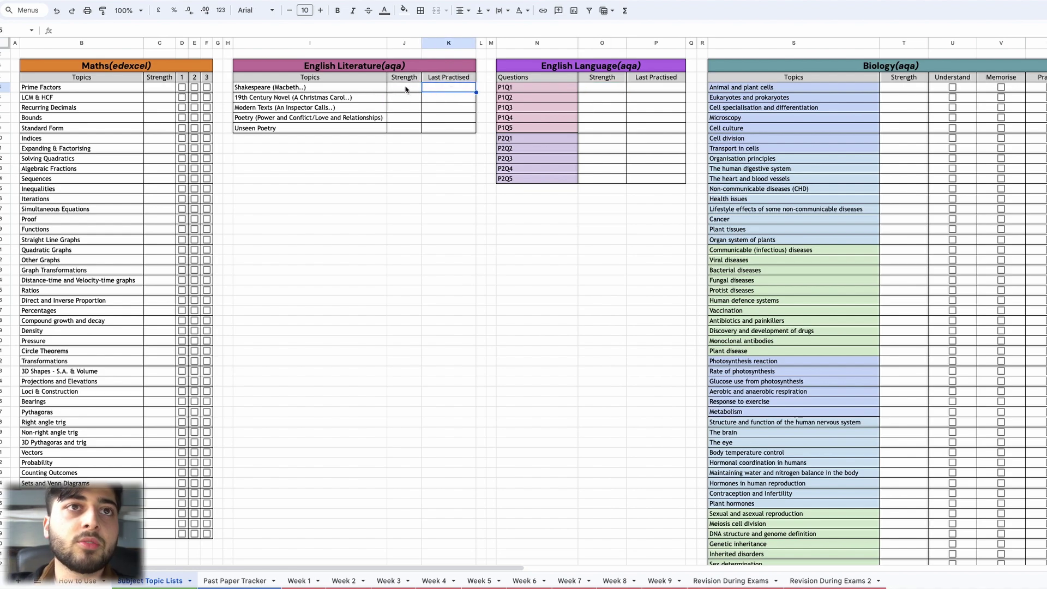
Give Shakespeare (Macbeth..) in English Literature a strength of 2 and a last practised date of 10/3.
{"action": "left_click", "coordinate": [410, 89]}
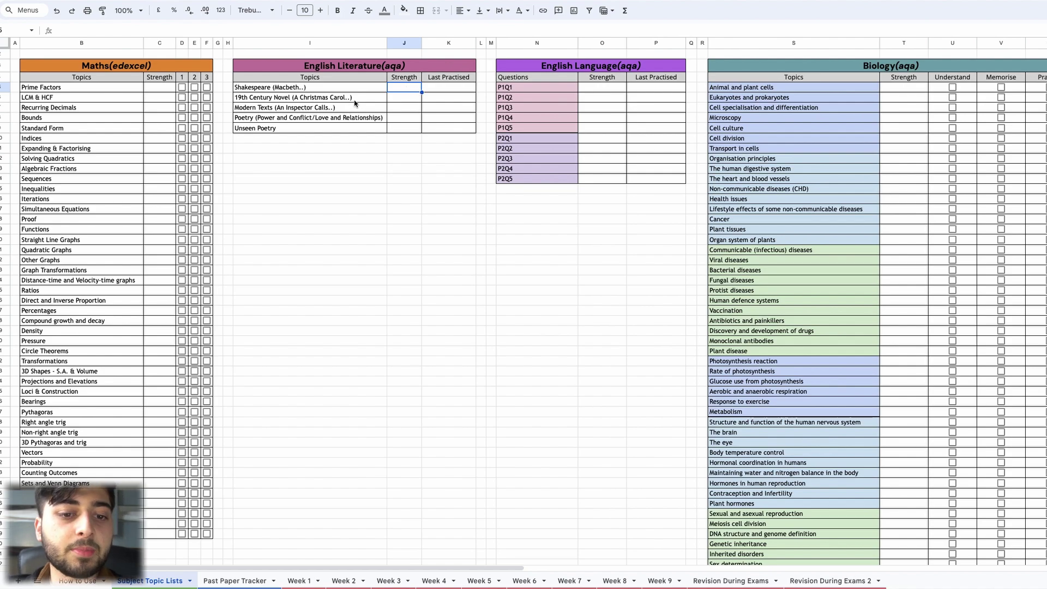
{"action": "type", "text": "2"}
{"action": "key", "text": "Tab"}
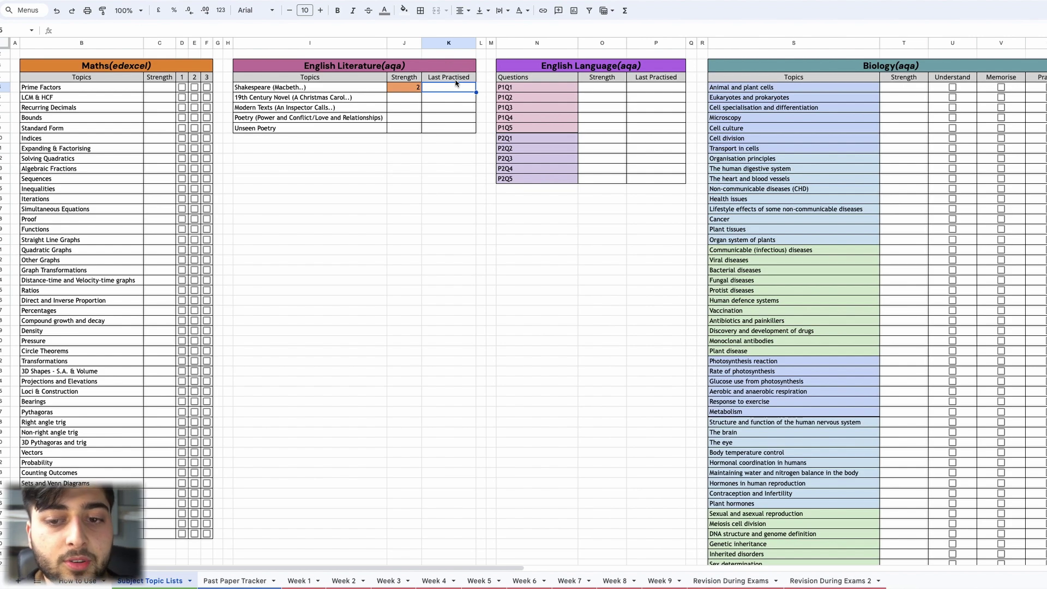
{"action": "type", "text": "10"}
{"action": "type", "text": "/03"}
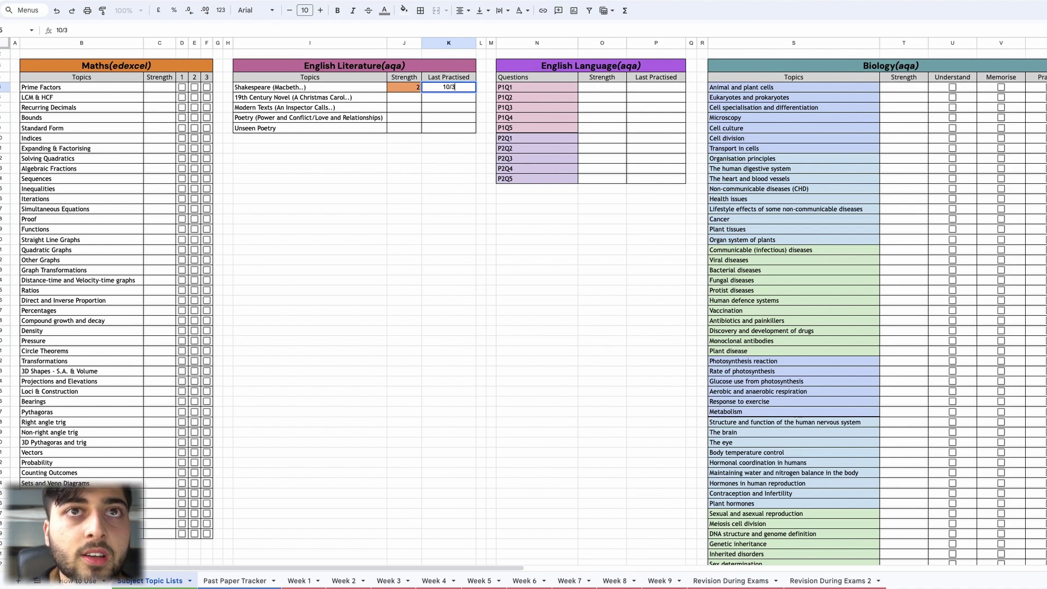
{"action": "key", "text": "Return"}
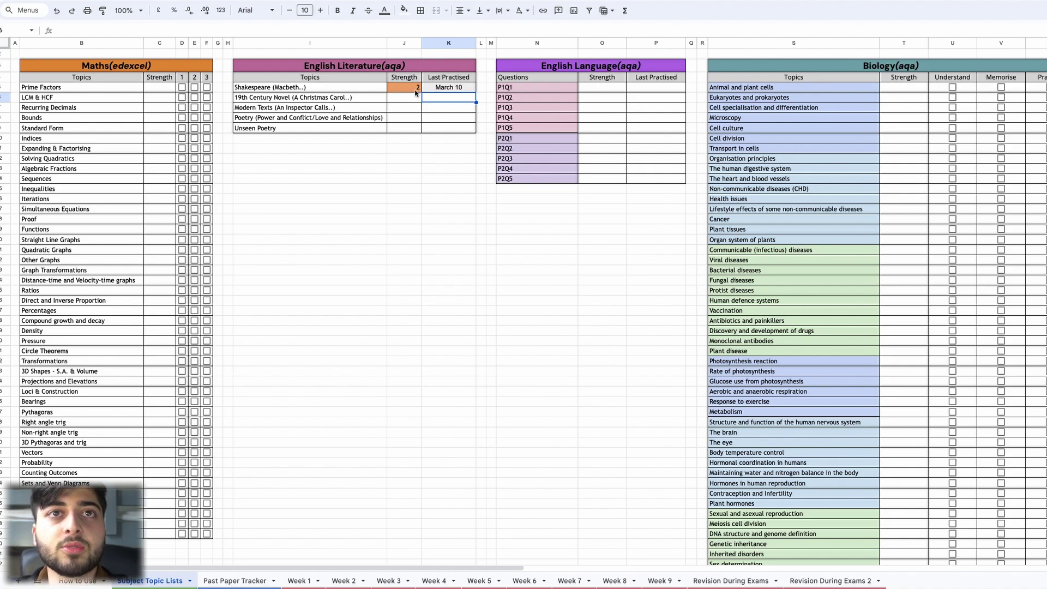
Look over the Biology, Chemistry and Physics topic lists and their progress columns, and return to the Maths list.
{"action": "scroll", "coordinate": [491, 577], "scroll_direction": "right", "scroll_amount": 10}
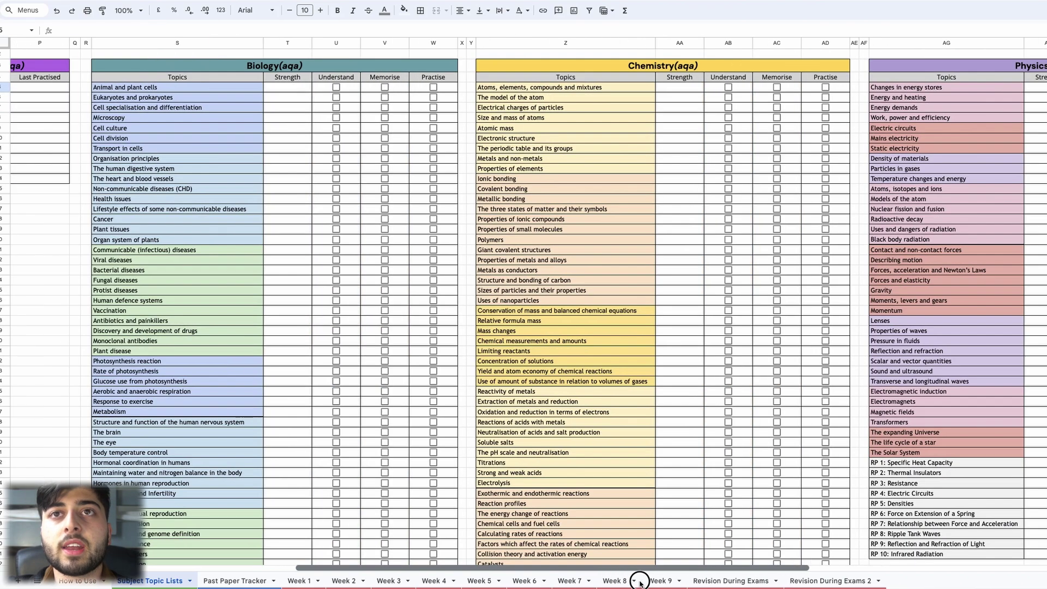
{"action": "scroll", "coordinate": [612, 584], "scroll_direction": "left", "scroll_amount": 3}
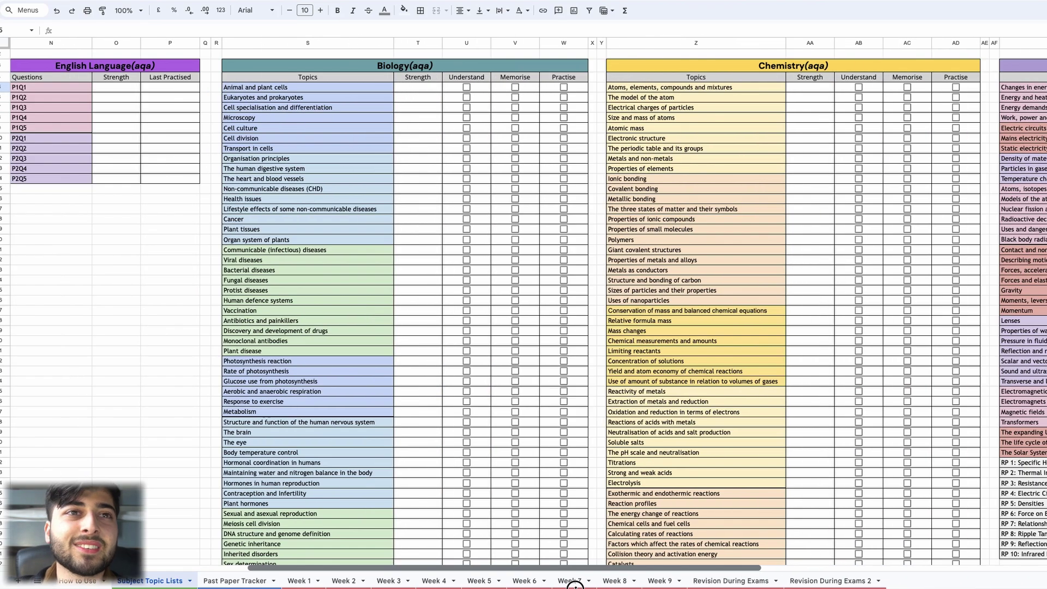
{"action": "scroll", "coordinate": [502, 276], "scroll_direction": "down", "scroll_amount": 5}
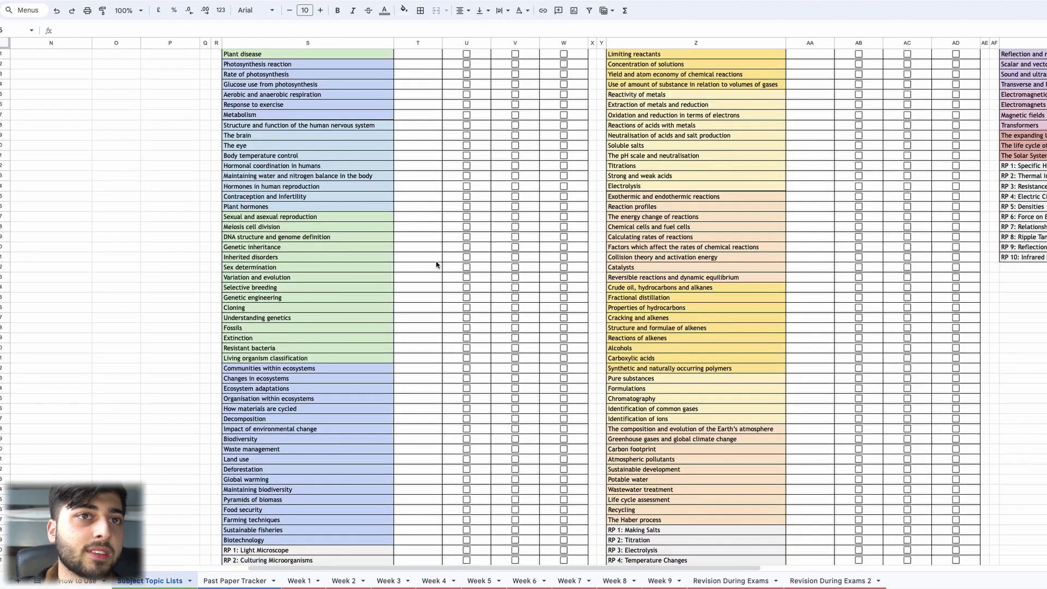
{"action": "scroll", "coordinate": [431, 274], "scroll_direction": "up", "scroll_amount": 5}
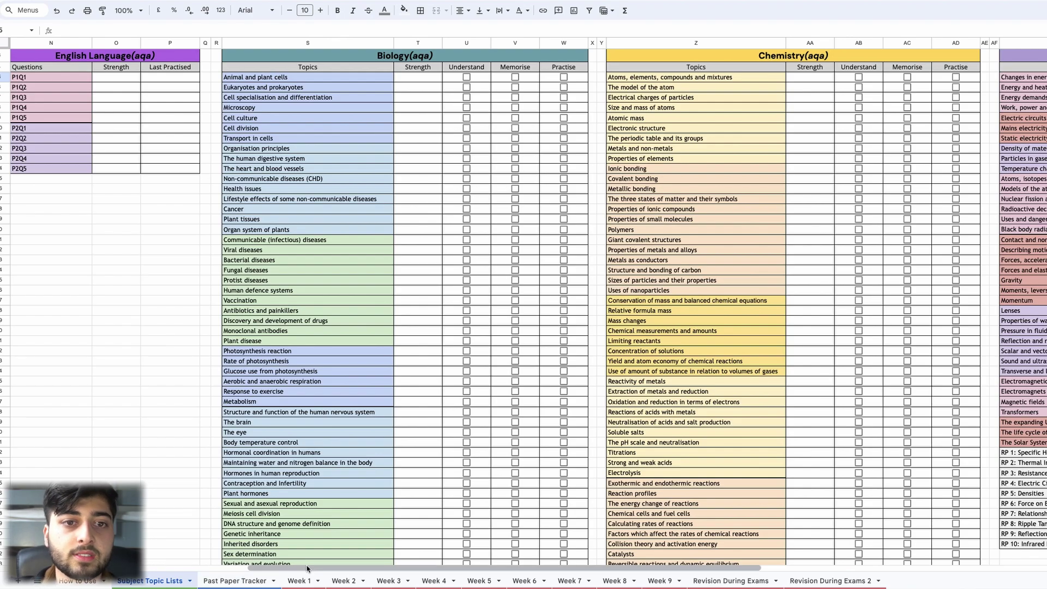
{"action": "left_click", "coordinate": [329, 563]}
{"action": "left_click_drag", "start_coordinate": [329, 567], "coordinate": [5, 552]}
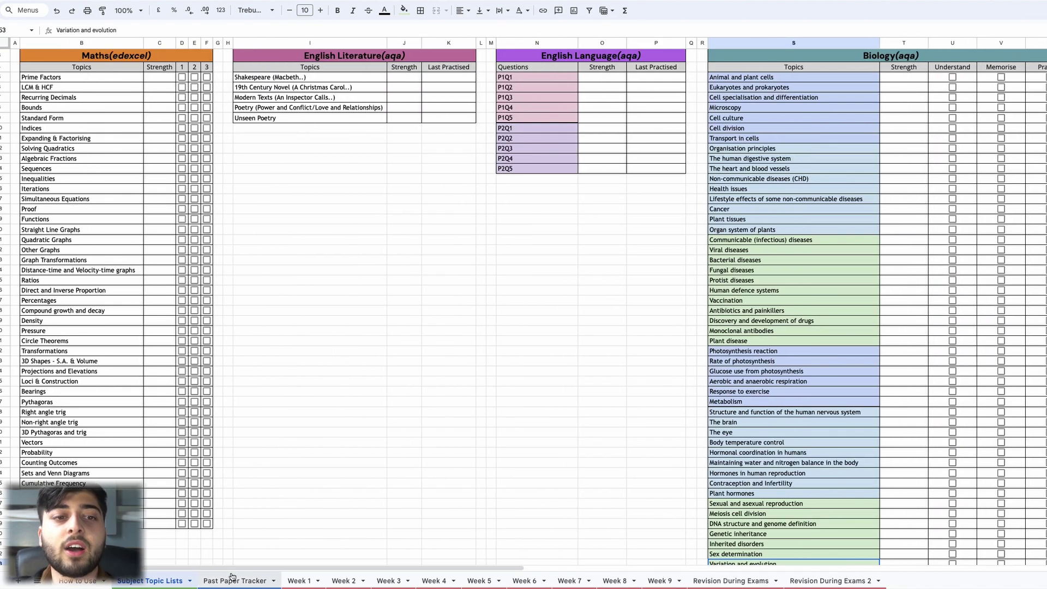
{"action": "scroll", "coordinate": [209, 540], "scroll_direction": "up", "scroll_amount": 1}
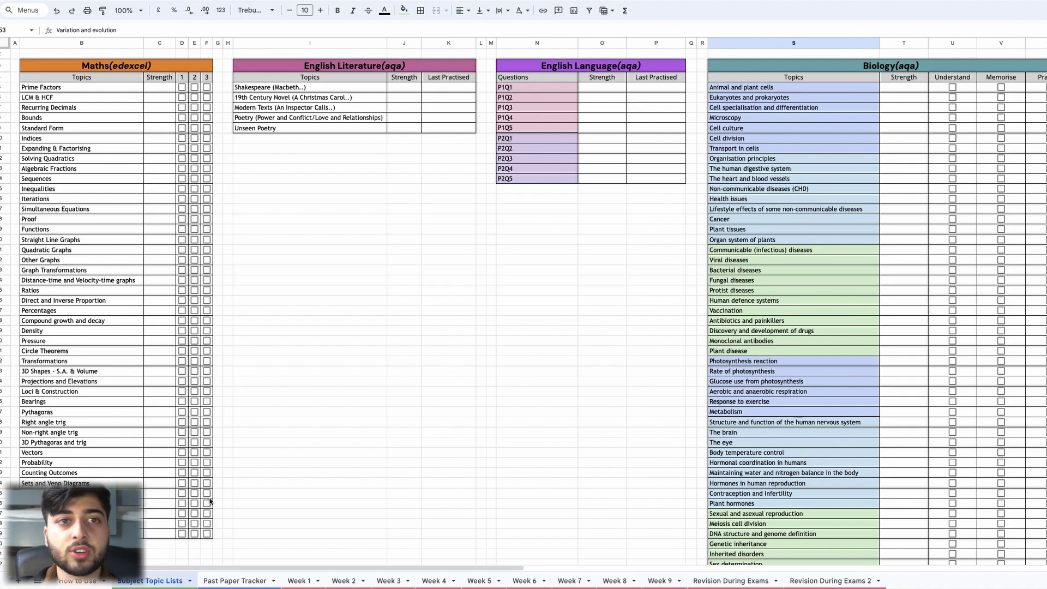
Open the Past Paper Tracker sheet and view the example score beside Maths Paper 1: Pure.
{"action": "left_click", "coordinate": [228, 581]}
{"action": "left_click", "coordinate": [246, 363]}
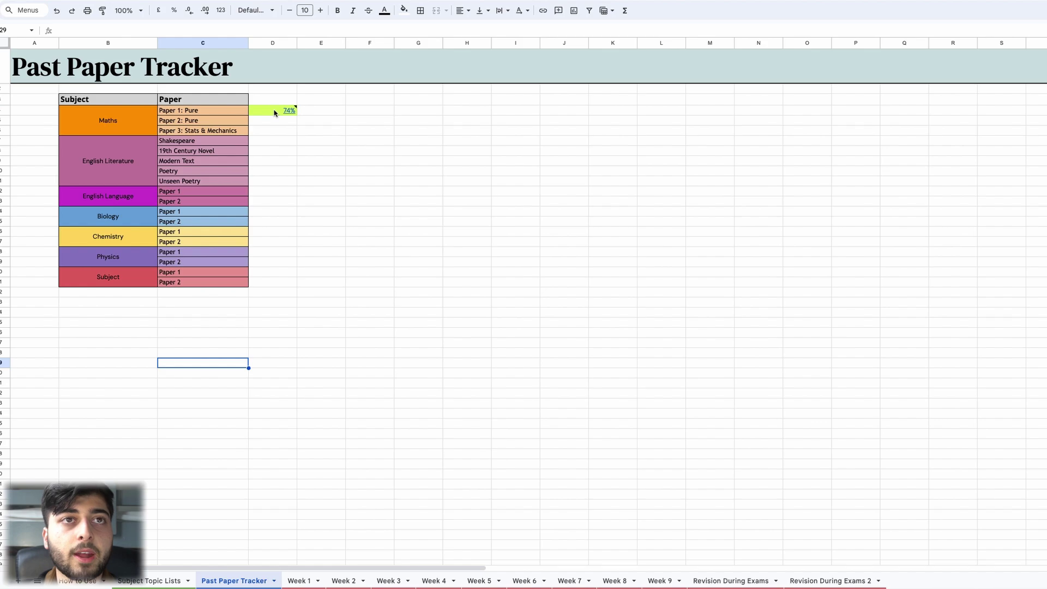
{"action": "mouse_move", "coordinate": [273, 112]}
{"action": "left_click", "coordinate": [278, 157]}
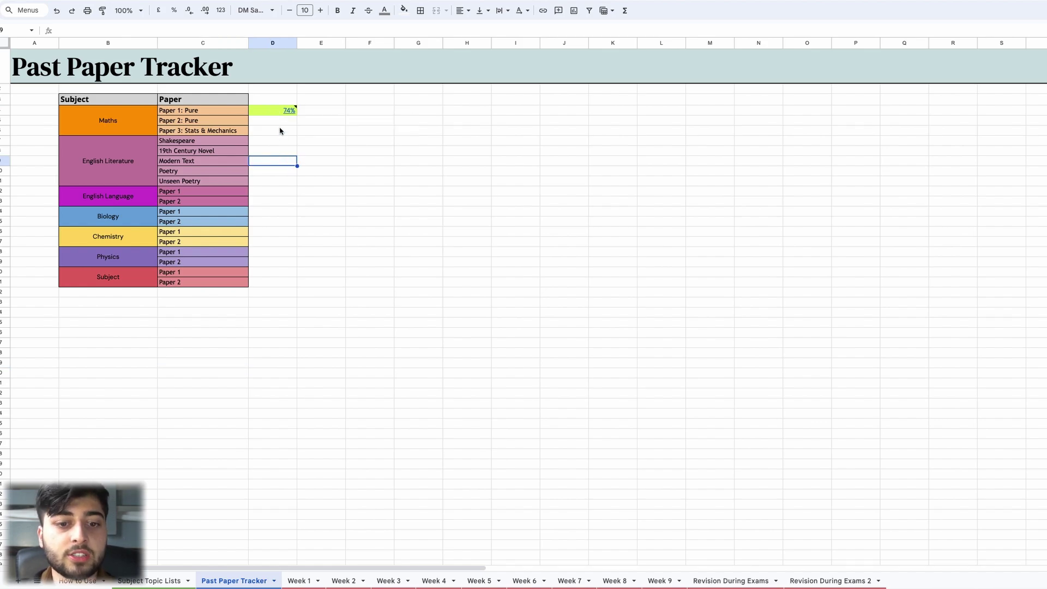
Enter a score of 34% beside Maths Paper 2: Pure.
{"action": "left_click", "coordinate": [281, 121]}
{"action": "type", "text": "34"}
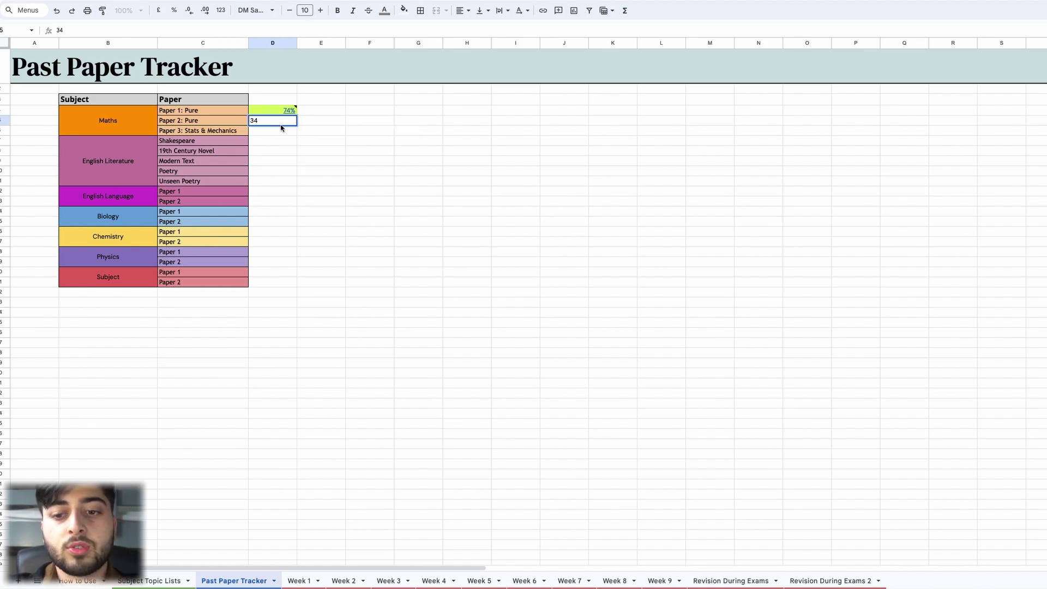
{"action": "key", "text": "Return"}
{"action": "left_click", "coordinate": [294, 121]}
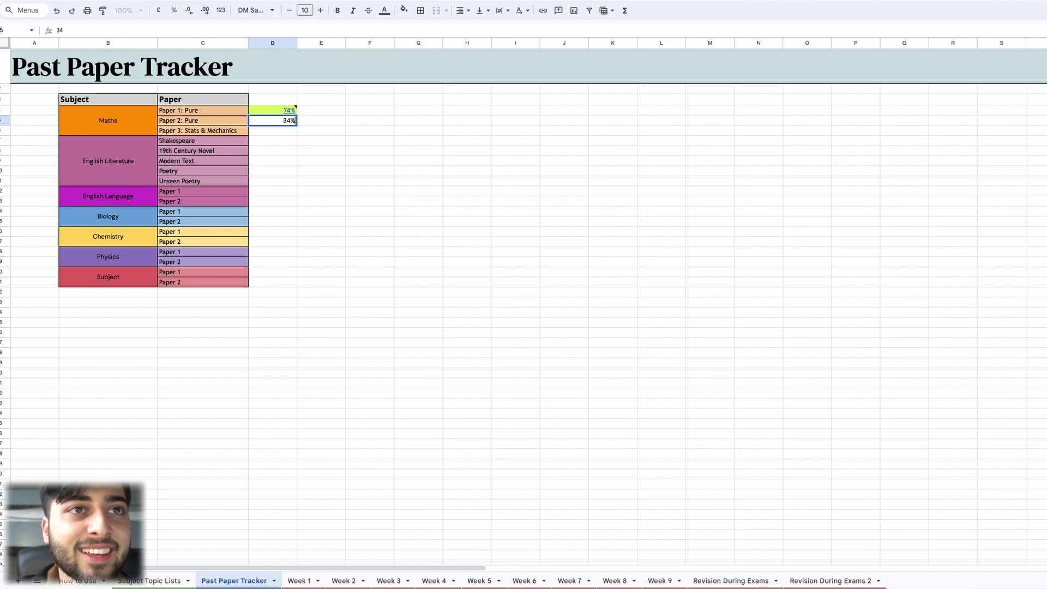
{"action": "key", "text": "Return"}
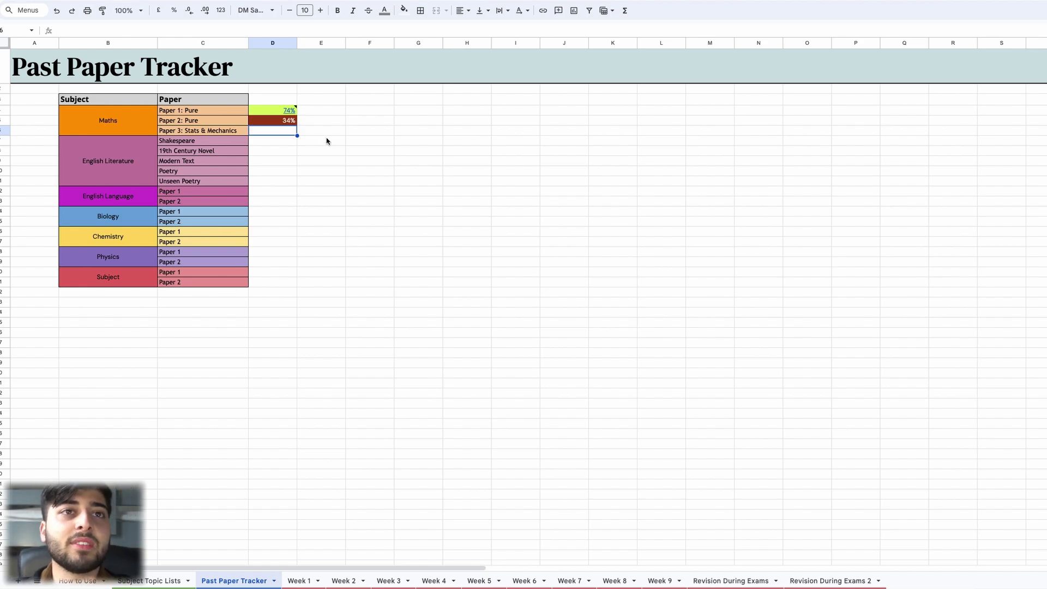
Change the Maths Paper 2: Pure score to 55%, followed by 100%.
{"action": "key", "text": "Up"}
{"action": "type", "text": "55"}
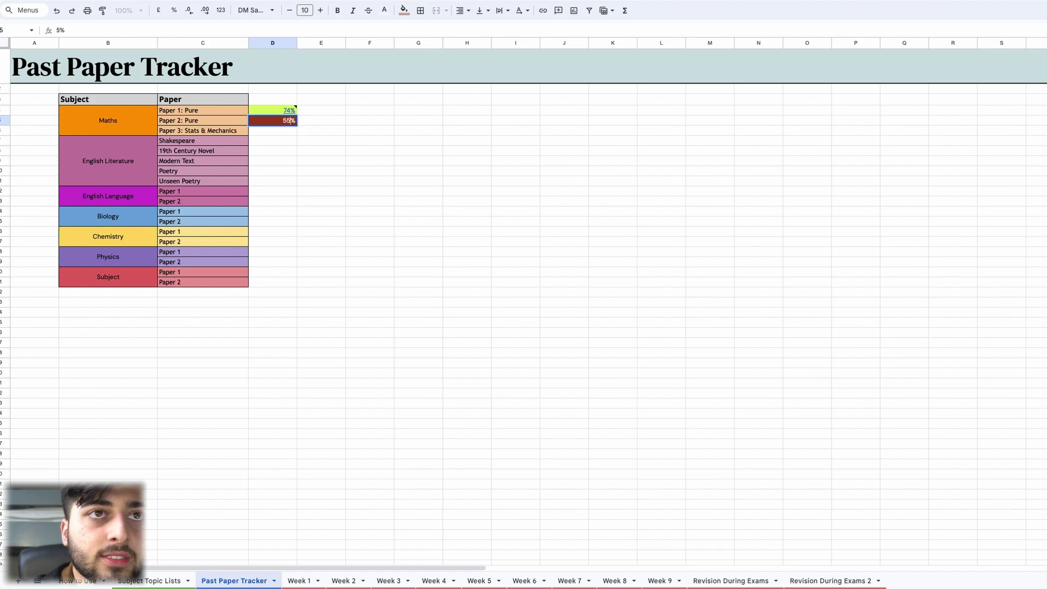
{"action": "key", "text": "Return"}
{"action": "left_click", "coordinate": [293, 120]}
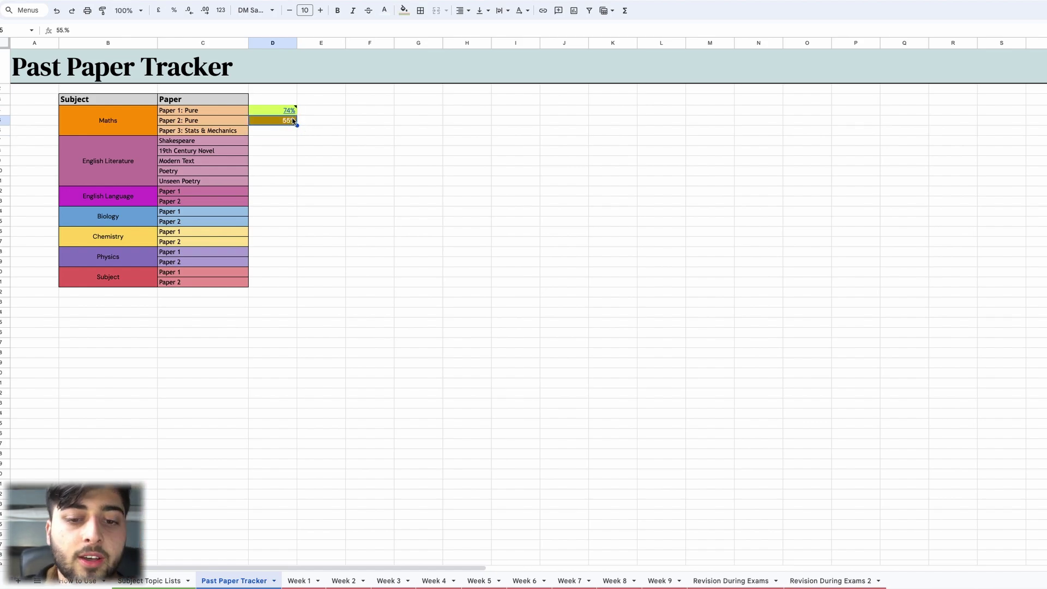
{"action": "type", "text": "100"}
{"action": "key", "text": "Return"}
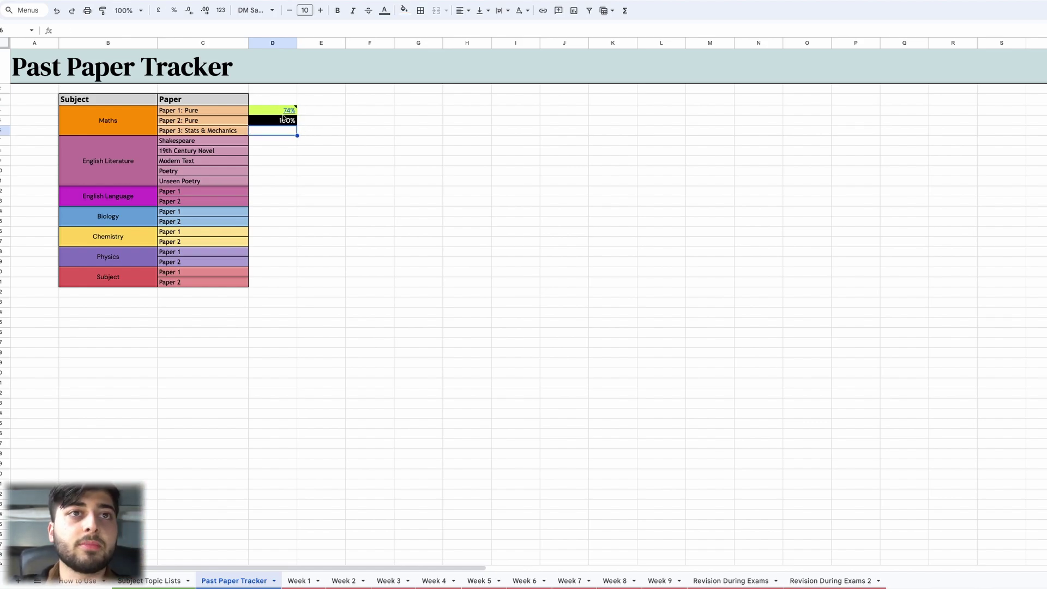
Set the Maths Paper 2: Pure score to 90%, and clear the cell again.
{"action": "key", "text": "Up"}
{"action": "type", "text": "90"}
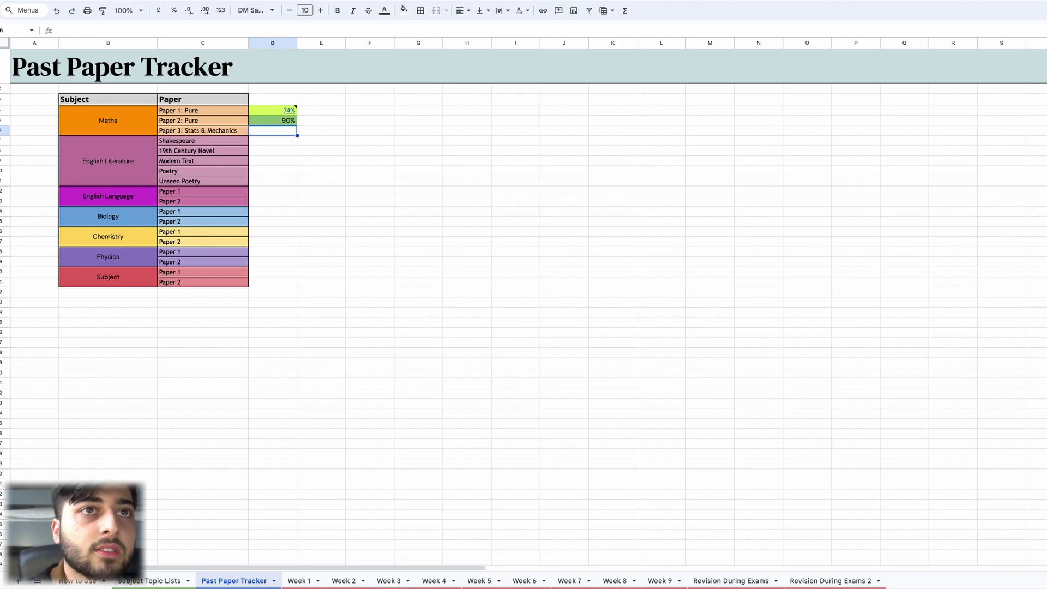
{"action": "key", "text": "Return"}
{"action": "left_click", "coordinate": [273, 125]}
{"action": "left_click", "coordinate": [338, 192]}
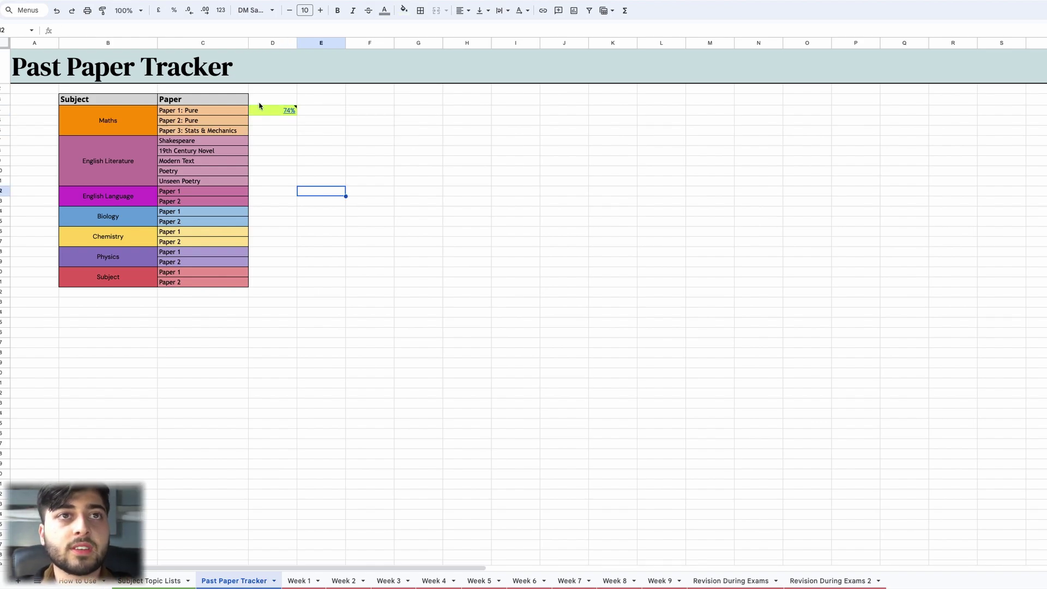
Read the note on the Maths Paper 1: Pure score, enlarging it to show all its text, and preview the linked question paper.
{"action": "left_click", "coordinate": [265, 109]}
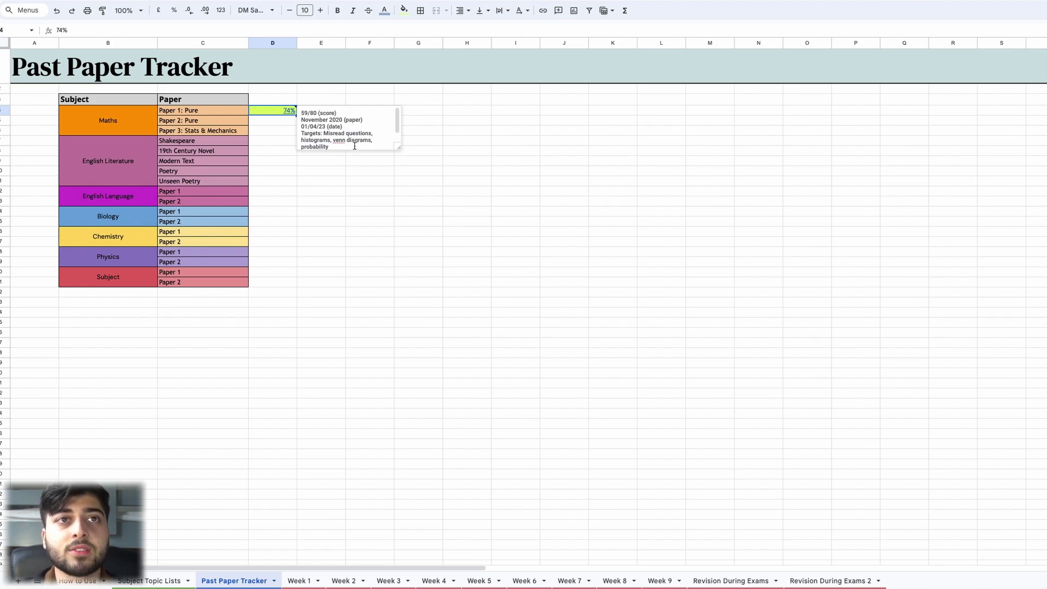
{"action": "left_click_drag", "start_coordinate": [398, 148], "coordinate": [397, 161]}
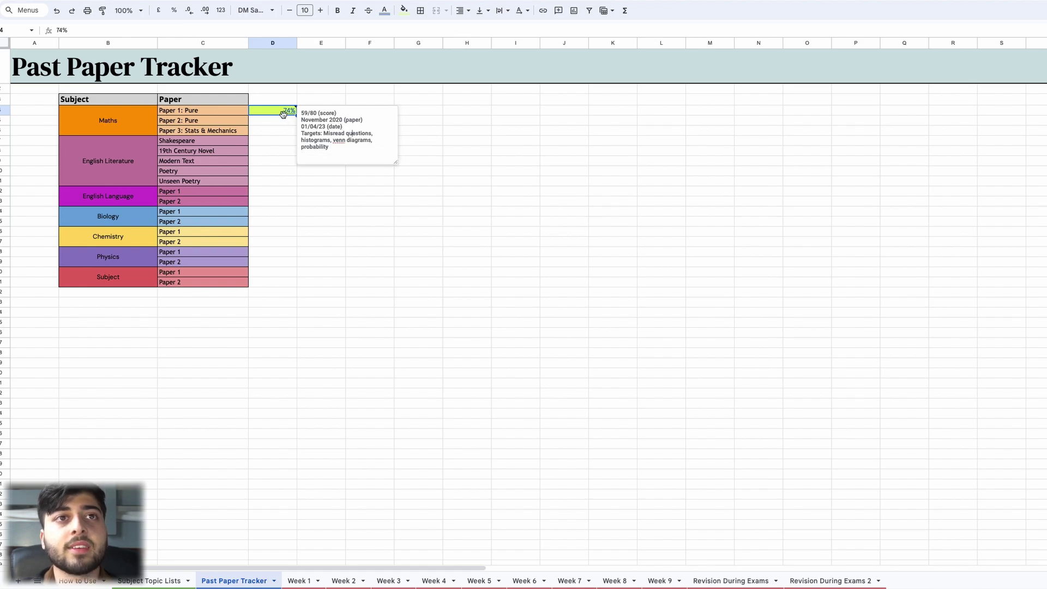
{"action": "mouse_move", "coordinate": [283, 114]}
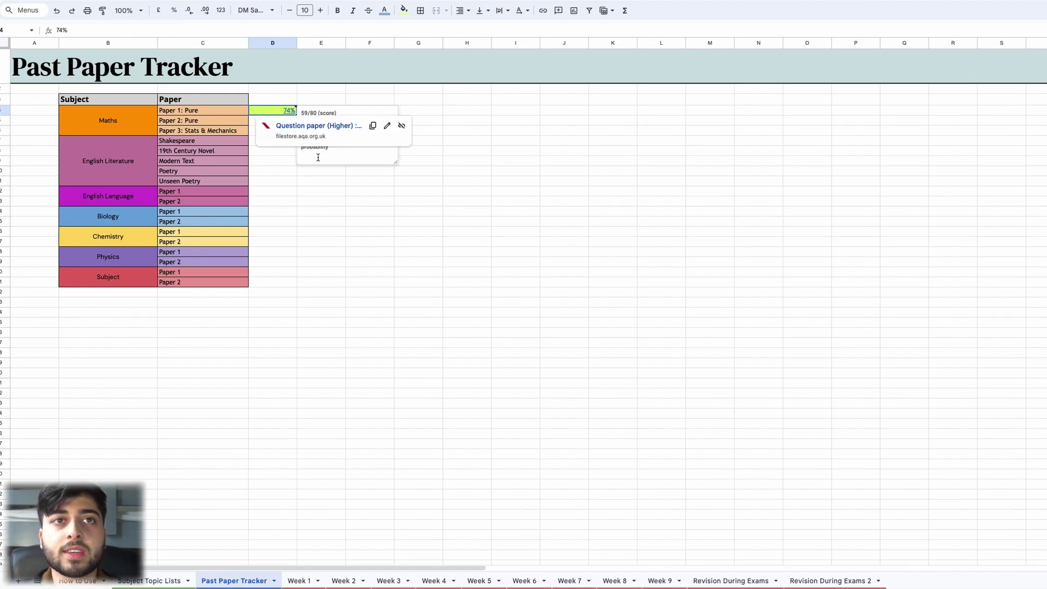
{"action": "left_click", "coordinate": [323, 192]}
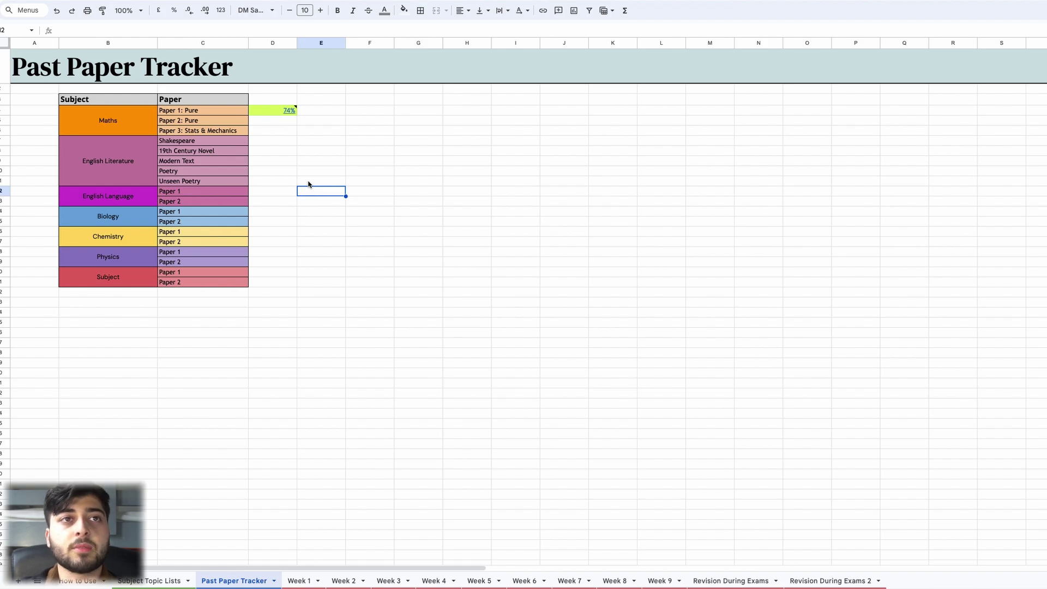
{"action": "left_click_drag", "start_coordinate": [264, 142], "coordinate": [274, 183]}
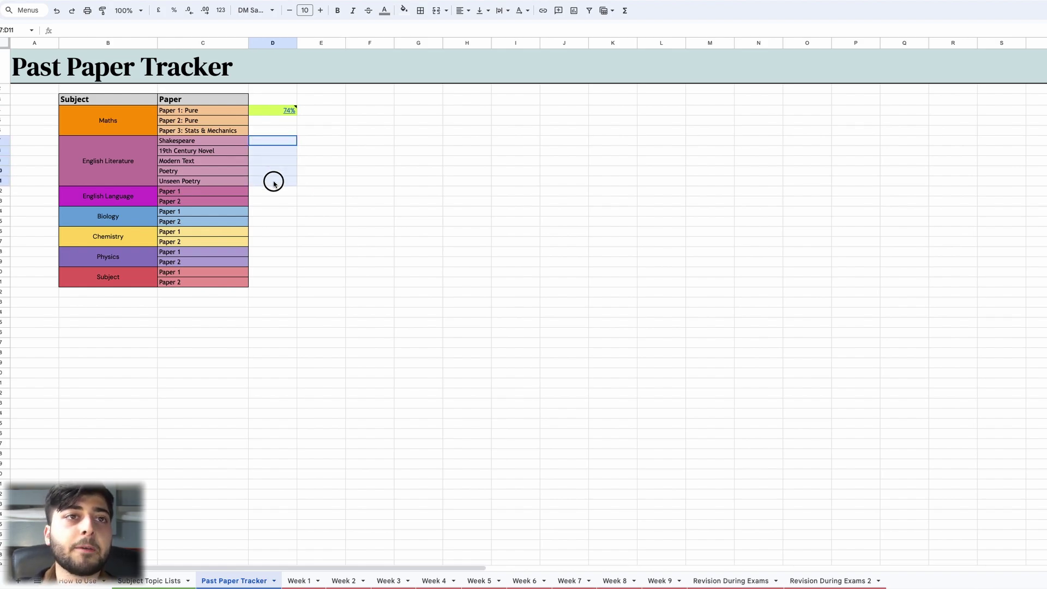
{"action": "left_click", "coordinate": [170, 159]}
{"action": "left_click_drag", "start_coordinate": [170, 159], "coordinate": [413, 175]}
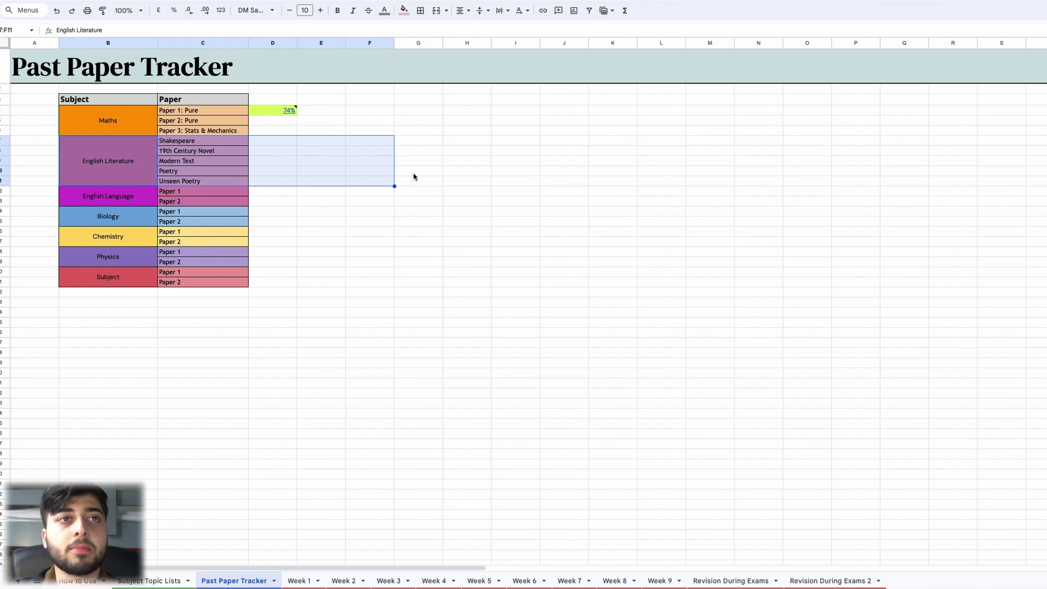
{"action": "left_click", "coordinate": [427, 172]}
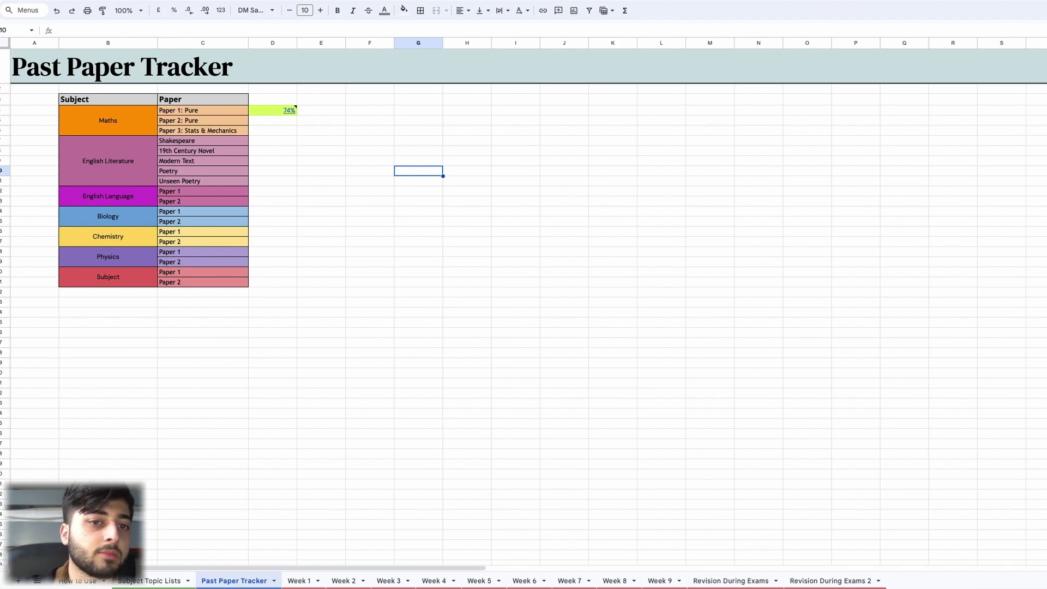
Open the Week 1 planner, untick Monday, 11 March, and clear that day's Must and Should tasks.
{"action": "left_click", "coordinate": [298, 581]}
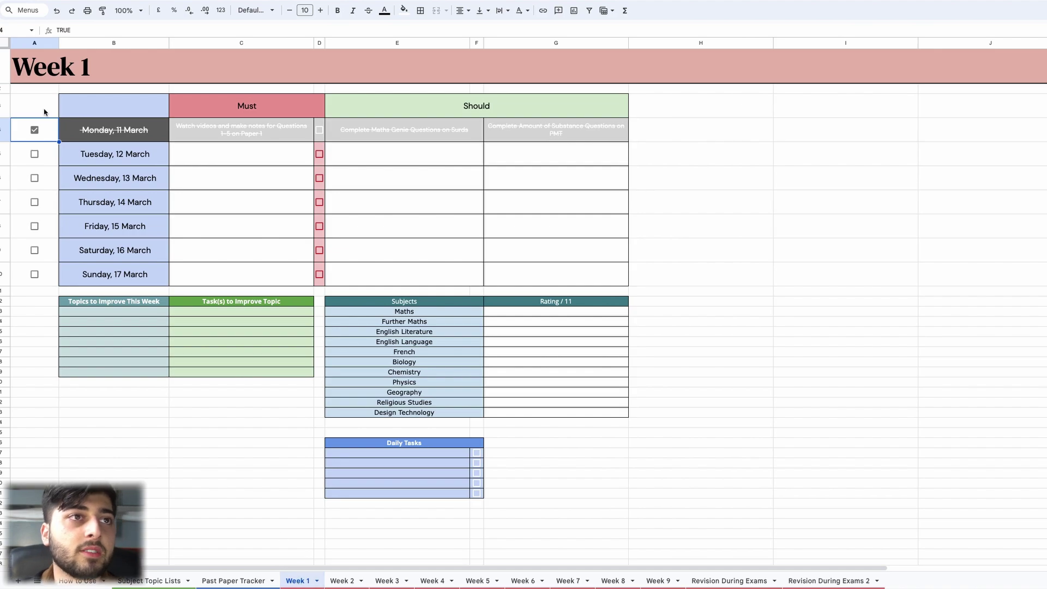
{"action": "left_click", "coordinate": [35, 129]}
{"action": "left_click", "coordinate": [180, 139]}
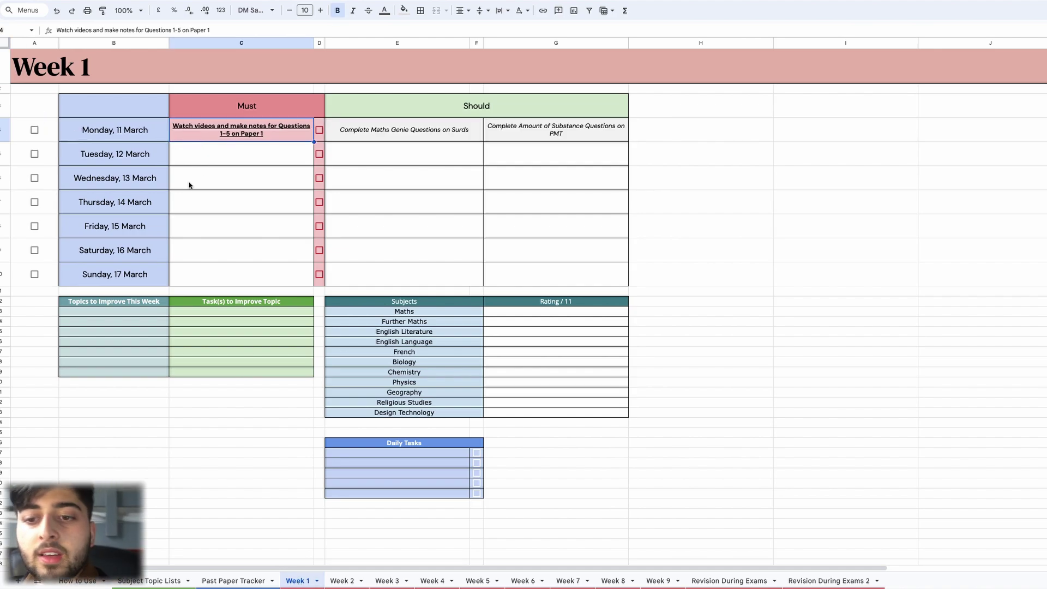
{"action": "key", "text": "Delete"}
{"action": "left_click", "coordinate": [425, 200]}
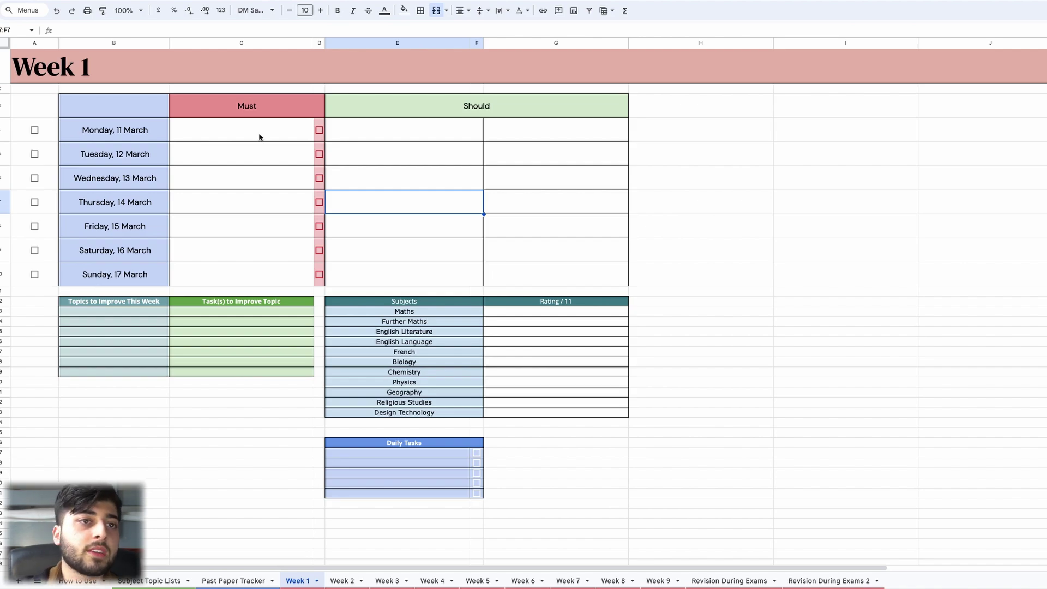
Look over the Topics to Improve This Week and Task(s) to Improve Topic table in the Week 1 planner.
{"action": "left_click_drag", "start_coordinate": [136, 303], "coordinate": [218, 370]}
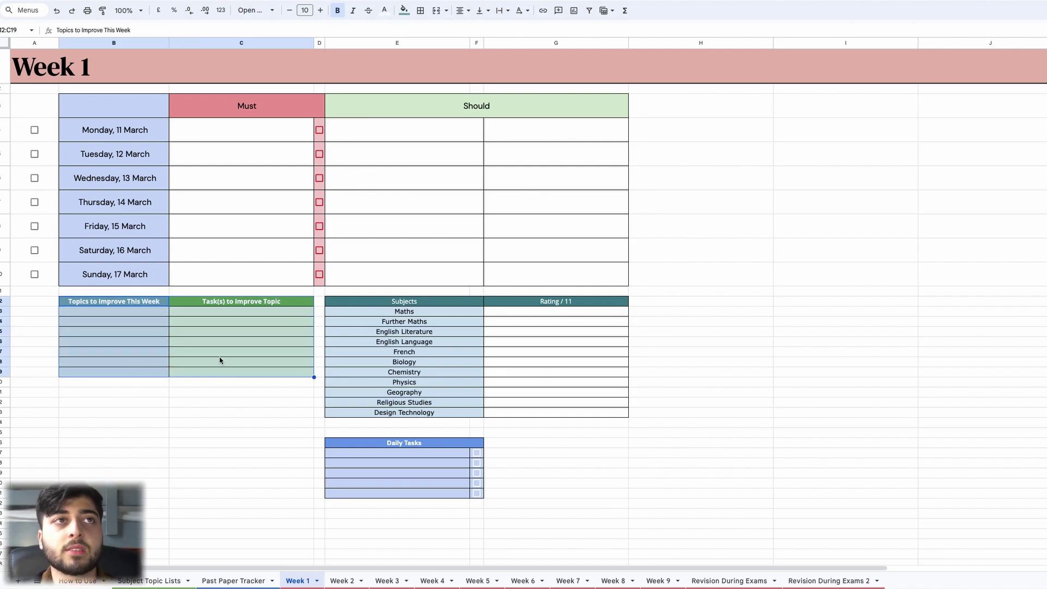
{"action": "left_click", "coordinate": [129, 315]}
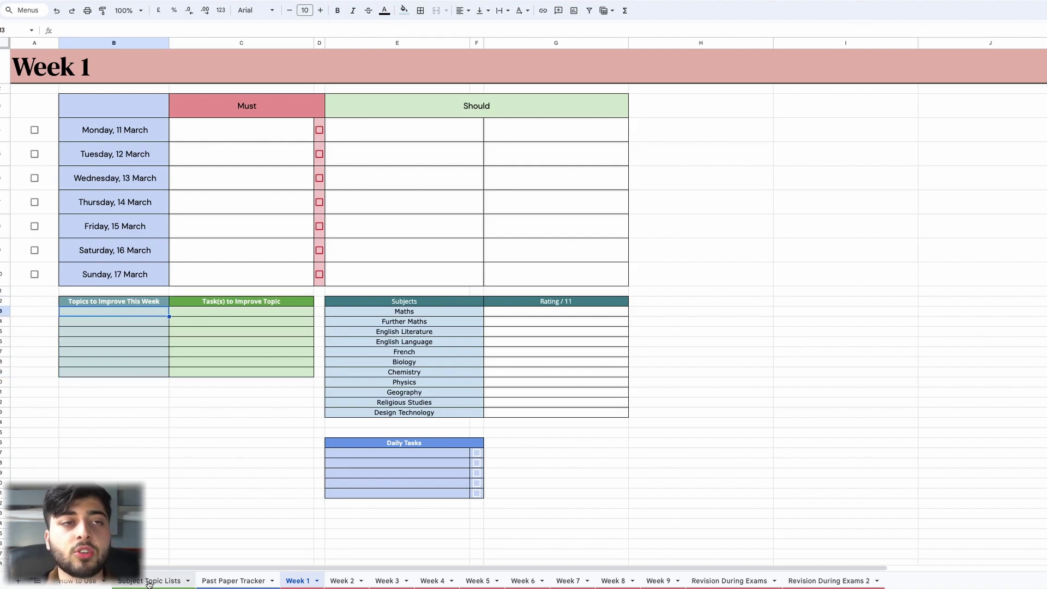
{"action": "left_click", "coordinate": [164, 581]}
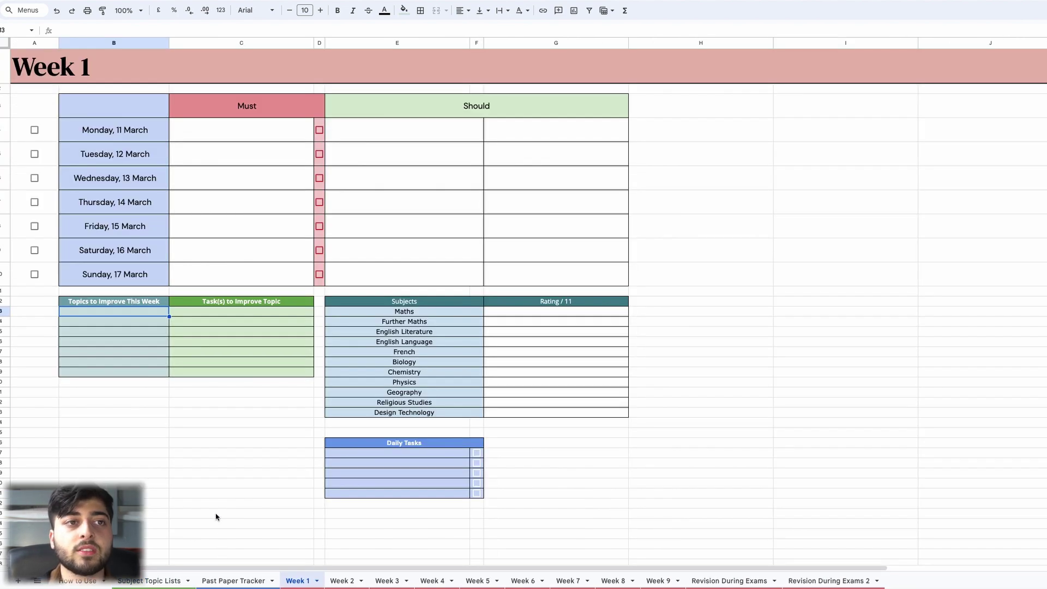
{"action": "left_click", "coordinate": [129, 322]}
{"action": "left_click", "coordinate": [129, 332]}
{"action": "left_click", "coordinate": [127, 341]}
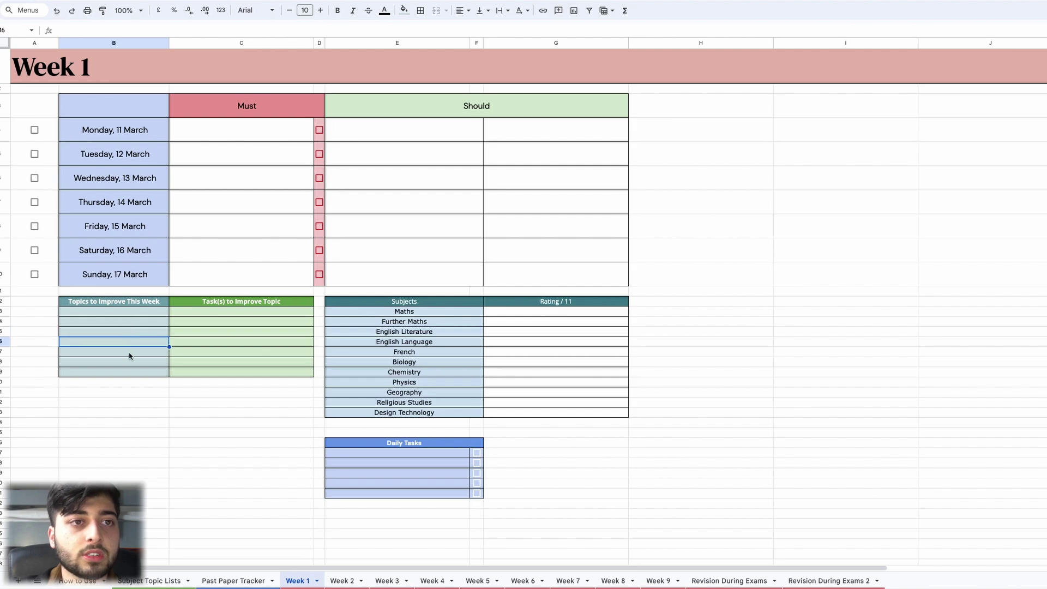
Add the placeholder topics fs, sdds and sdds in three rows directly below the Topics to Improve This Week list.
{"action": "left_click", "coordinate": [122, 384]}
{"action": "type", "text": "fs"}
{"action": "key", "text": "Return"}
{"action": "type", "text": "sdds"}
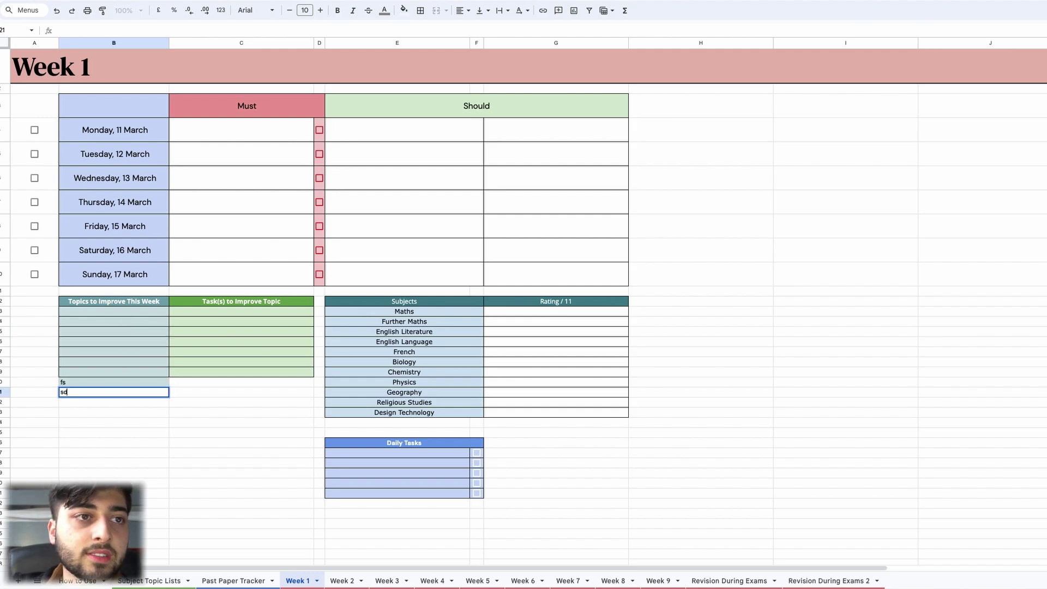
{"action": "key", "text": "Return"}
{"action": "type", "text": "sdds"}
{"action": "key", "text": "ctrl+Return"}
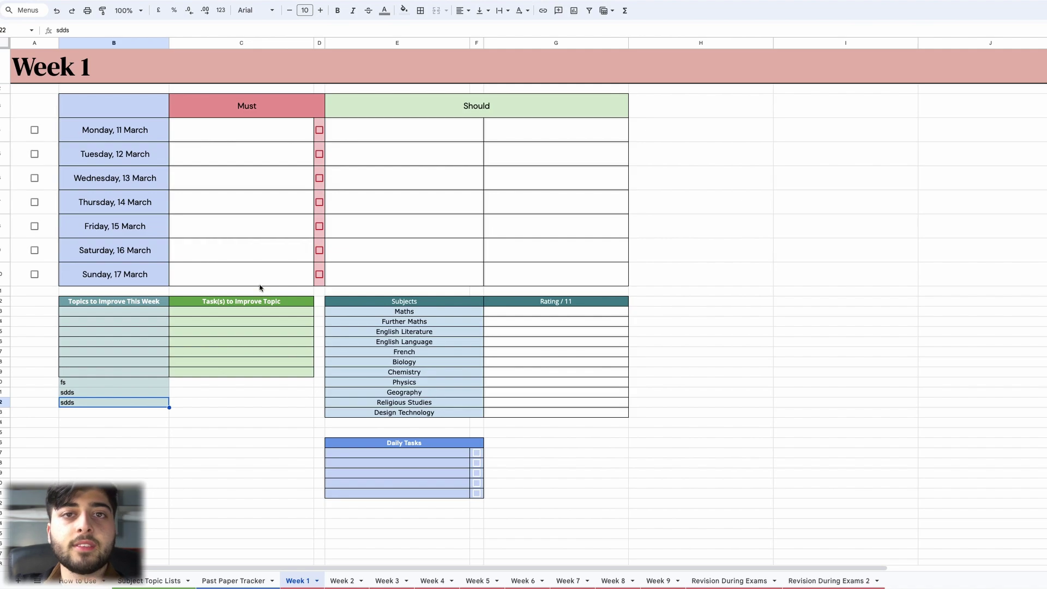
Add the placeholder tasks sdds and sds beside the first two placeholder topics.
{"action": "left_click", "coordinate": [239, 384]}
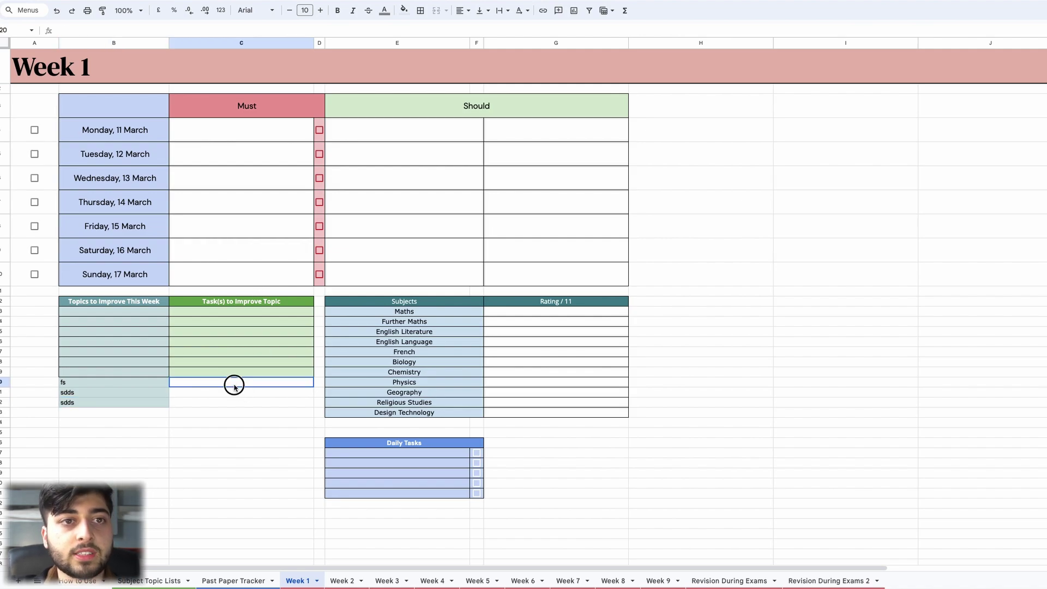
{"action": "type", "text": "sdds"}
{"action": "left_click", "coordinate": [226, 395]}
{"action": "type", "text": "sds"}
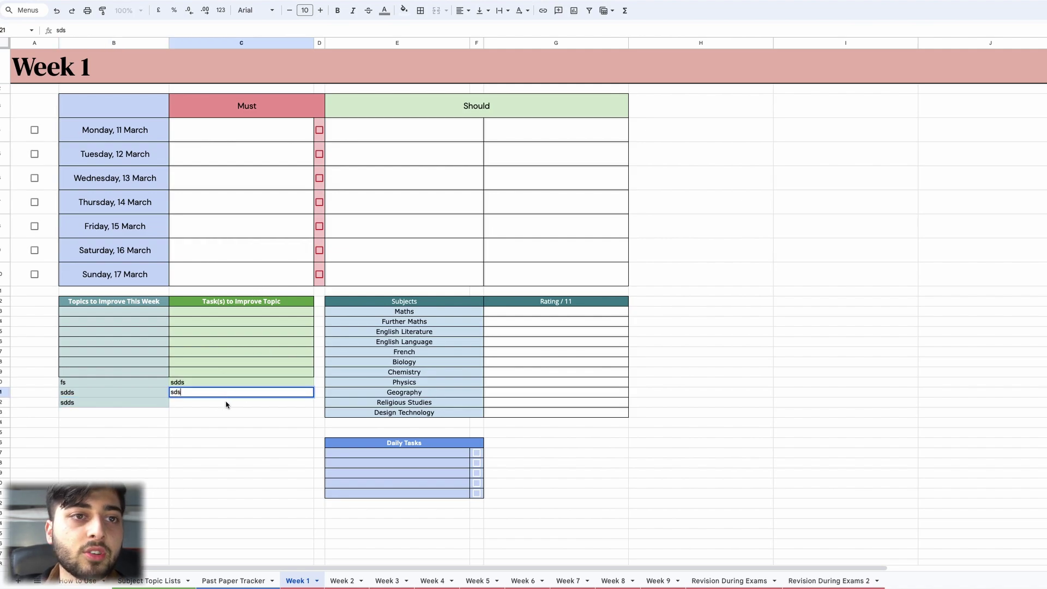
Clear all the placeholder topics and tasks from the three extra rows below the table.
{"action": "left_click", "coordinate": [227, 404]}
{"action": "left_click", "coordinate": [134, 382], "text": "shift"}
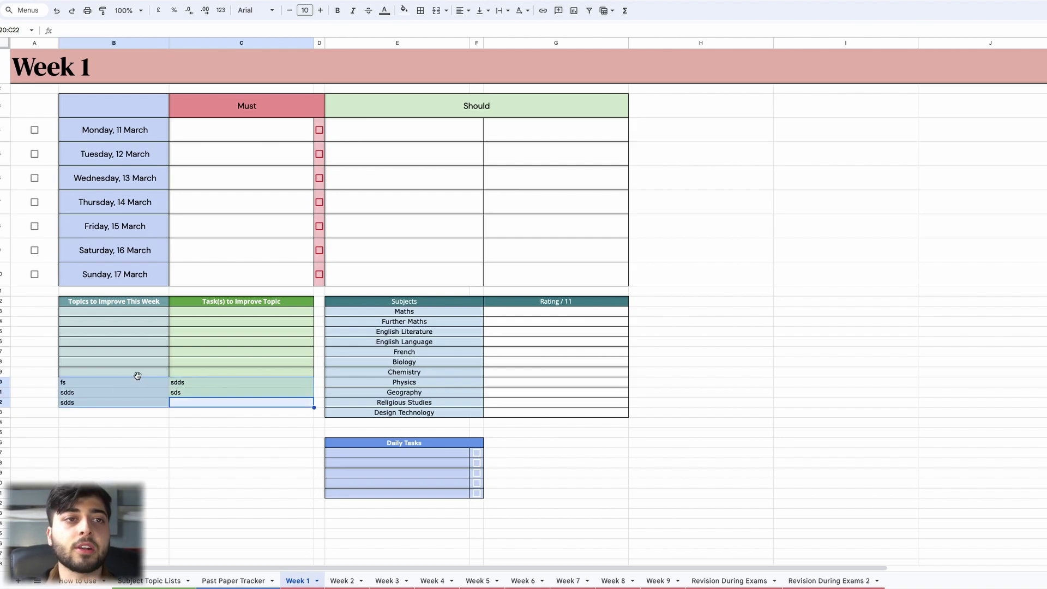
{"action": "key", "text": "Delete"}
{"action": "left_click", "coordinate": [138, 376]}
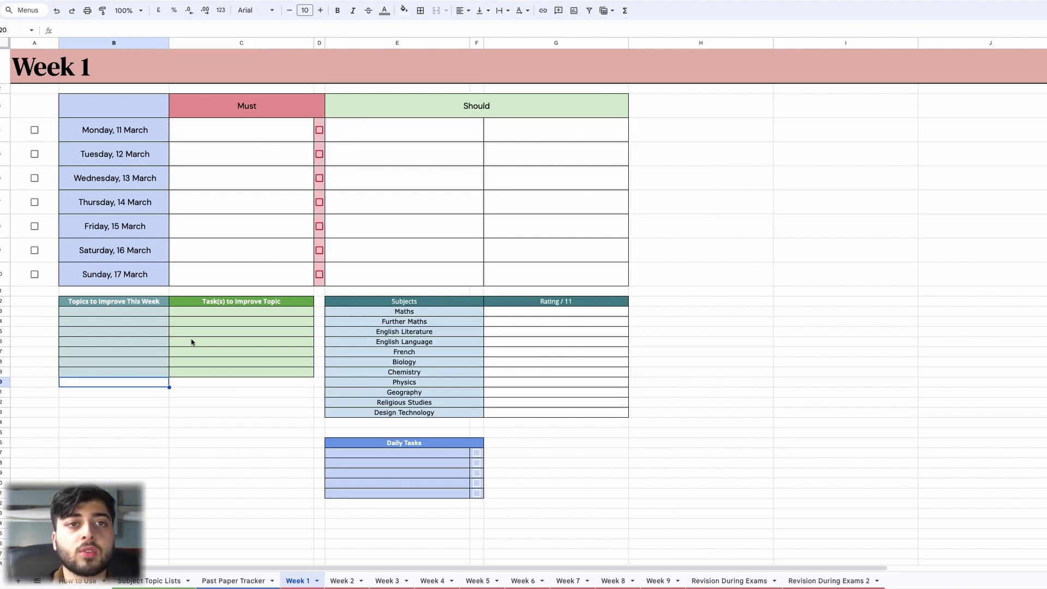
Look over the subject ratings table, the daily Must and Should columns, and the Topics to Improve This Week table.
{"action": "left_click_drag", "start_coordinate": [383, 301], "coordinate": [535, 398]}
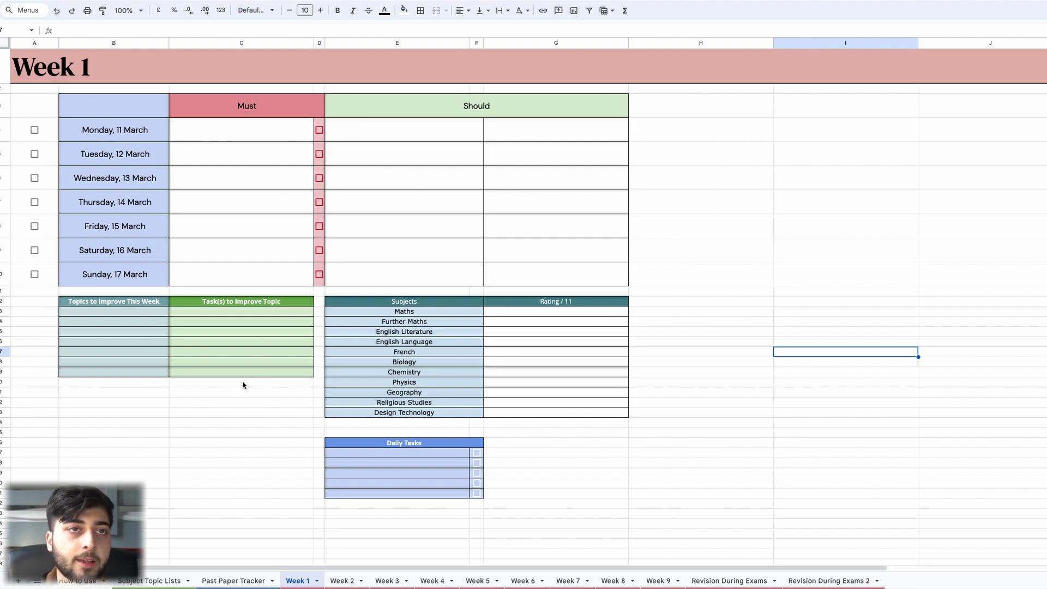
{"action": "left_click", "coordinate": [235, 137]}
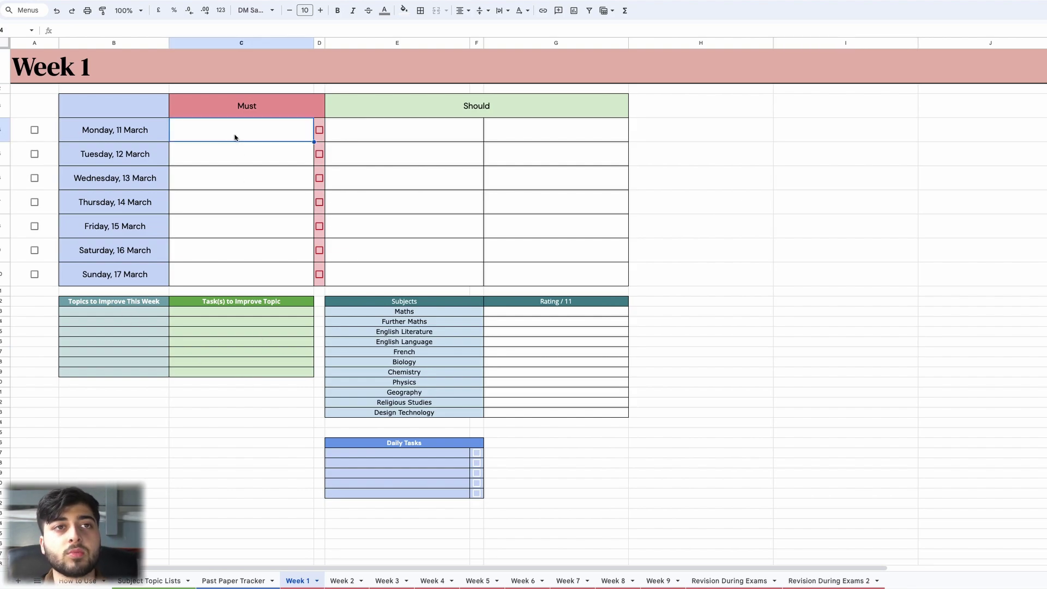
{"action": "left_click_drag", "start_coordinate": [231, 107], "coordinate": [262, 289]}
{"action": "left_click", "coordinate": [413, 115]}
{"action": "left_click", "coordinate": [713, 249]}
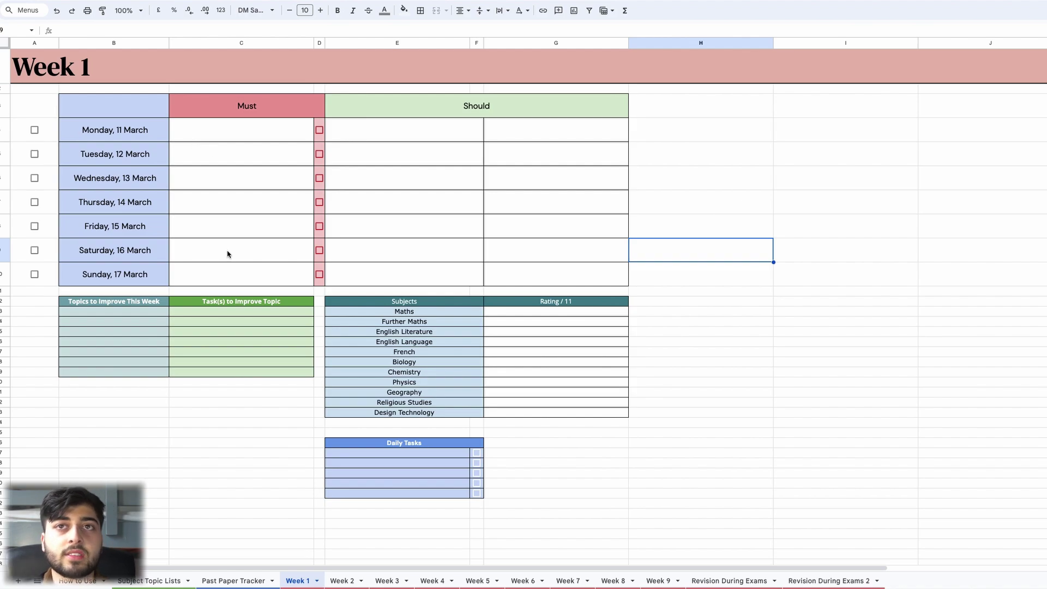
{"action": "left_click_drag", "start_coordinate": [140, 303], "coordinate": [210, 379]}
{"action": "left_click", "coordinate": [210, 381]}
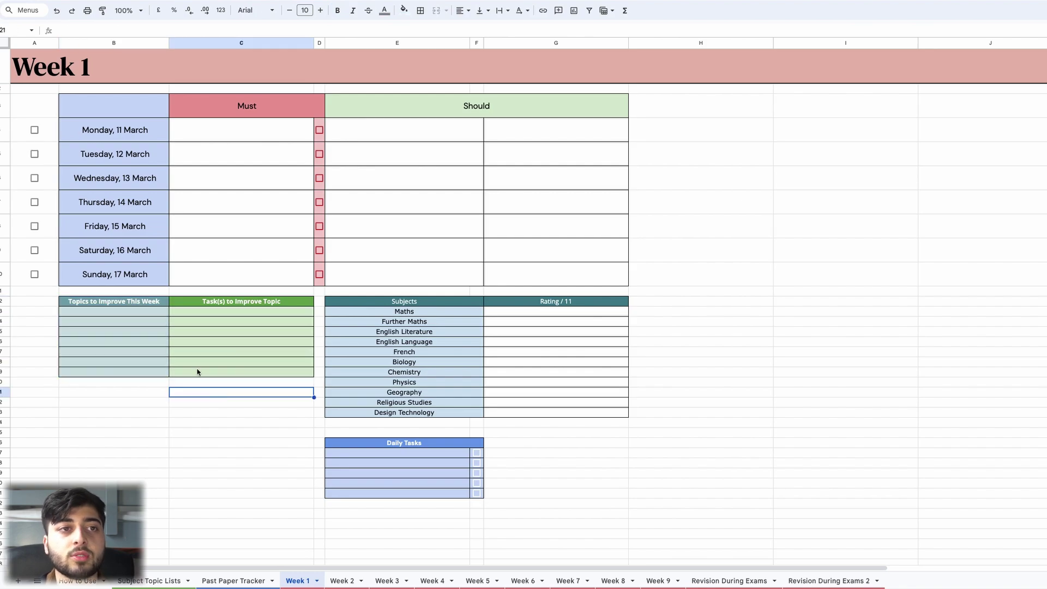
{"action": "left_click", "coordinate": [133, 313]}
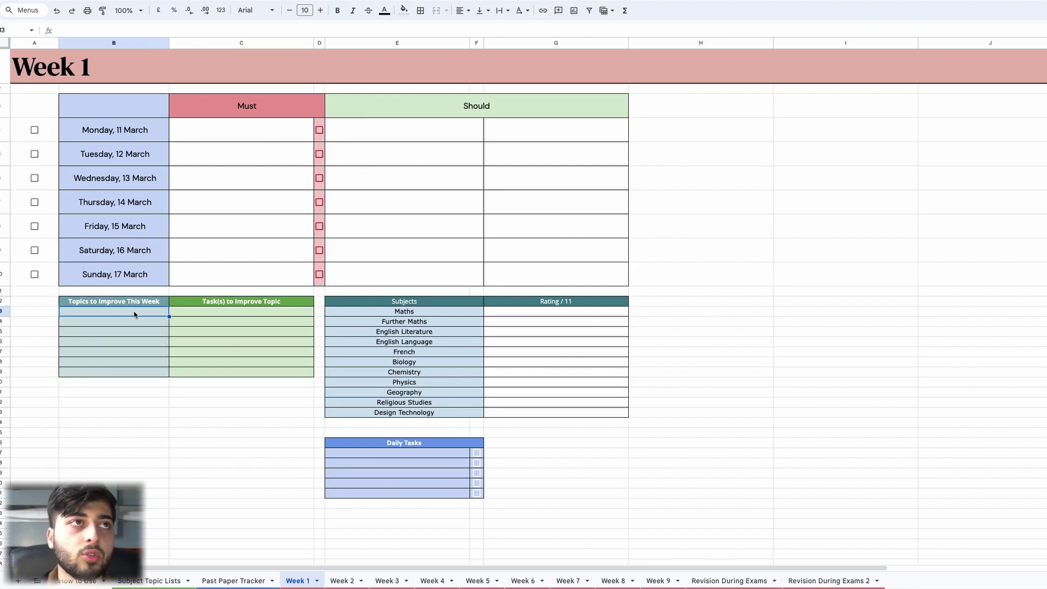
Add the topic "English Language paper 1" to improve this week, with the task "To watch and make notes on every question 1-5".
{"action": "type", "text": "english lan"}
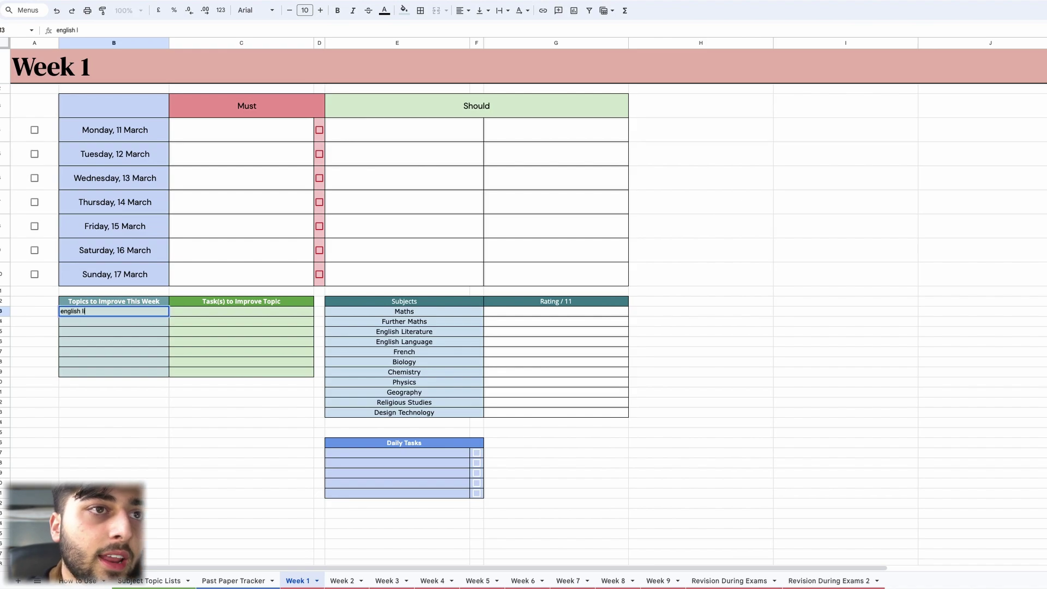
{"action": "type", "text": "guage"}
{"action": "key", "text": "Tab"}
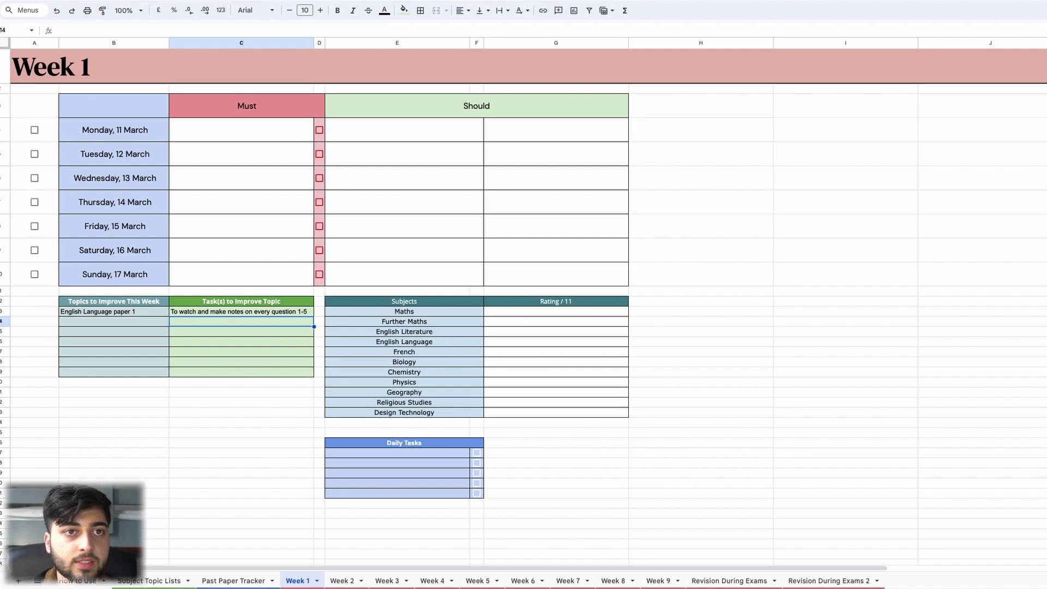
{"action": "left_click", "coordinate": [113, 342]}
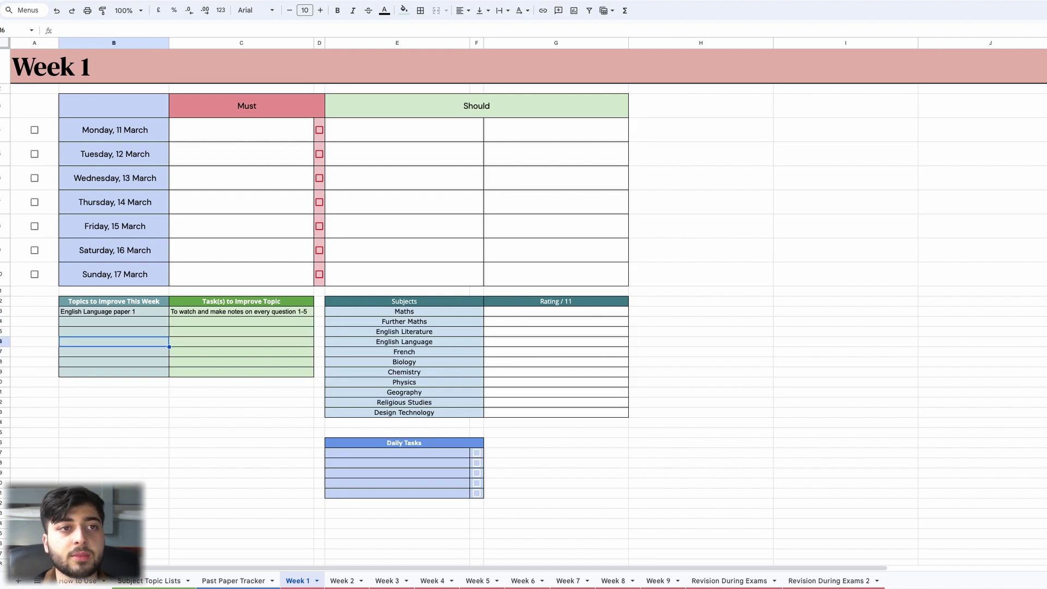
{"action": "left_click", "coordinate": [242, 331]}
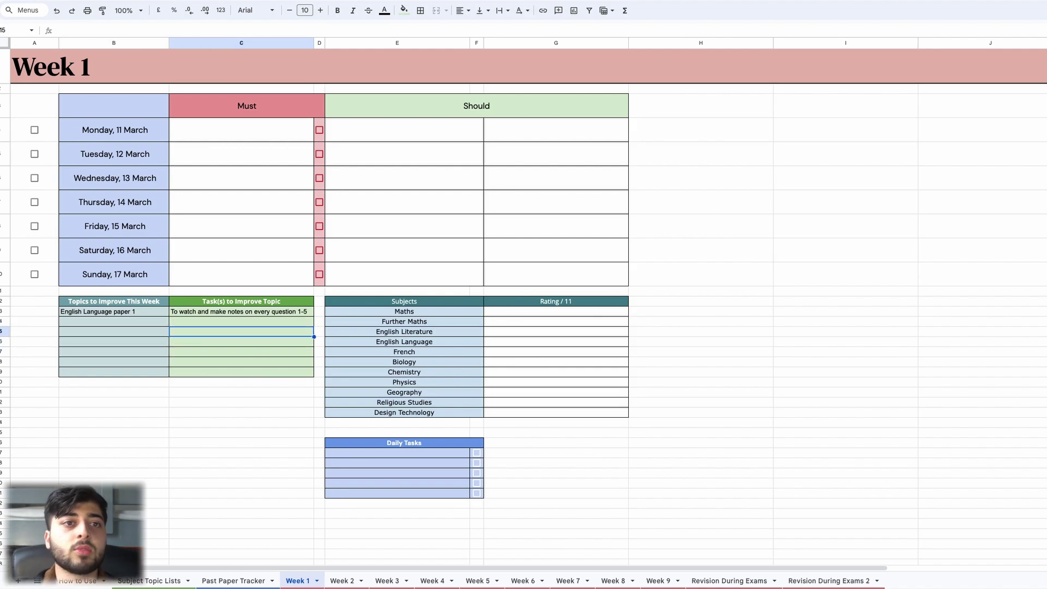
Enter "Watch and make notes on every question from 1-5" as Monday's Must task and clear the Topics to Improve This Week entry.
{"action": "left_click", "coordinate": [226, 130]}
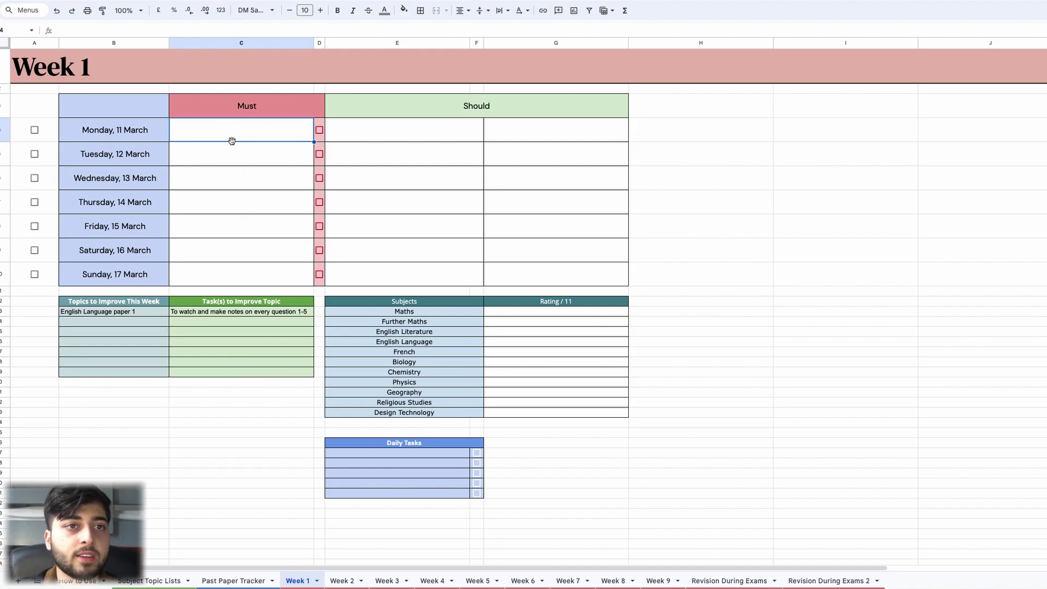
{"action": "type", "text": "Watch and make notes o"}
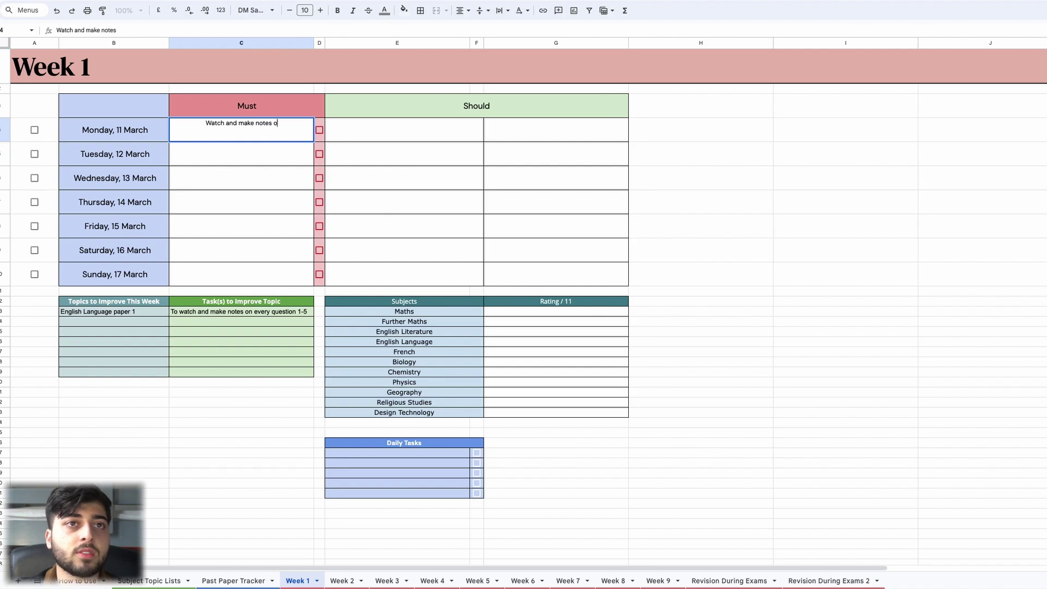
{"action": "type", "text": "n every question from "}
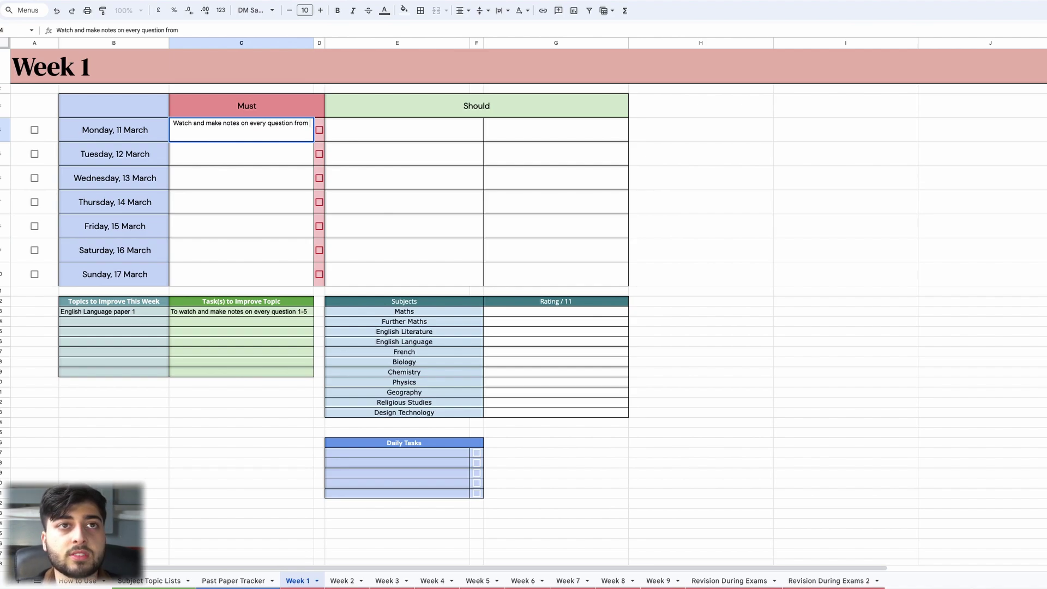
{"action": "type", "text": "1-5"}
{"action": "key", "text": "Return"}
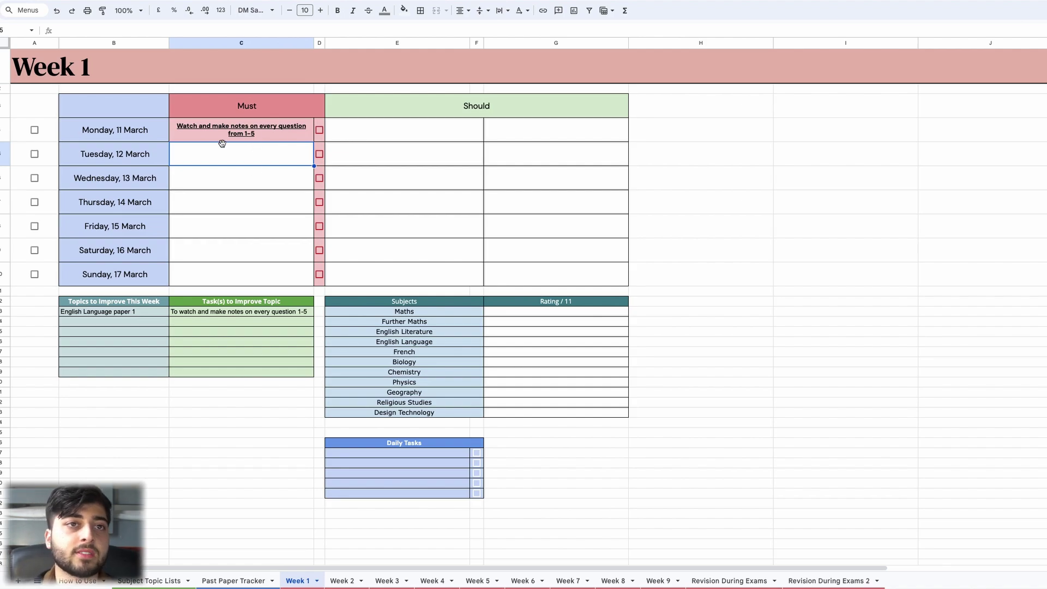
{"action": "left_click_drag", "start_coordinate": [206, 315], "coordinate": [144, 317]}
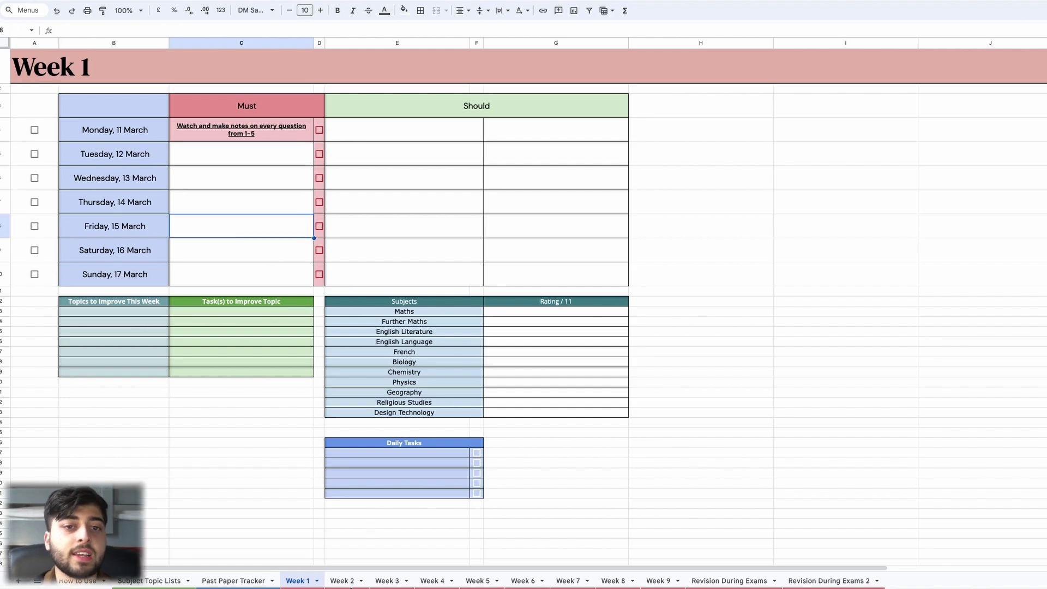
Look through the weekly planner sheets up to Week 9 to compare their Must and Should columns, and return to Week 1.
{"action": "key", "text": "ctrl+shift+Page_Down"}
{"action": "key", "text": "ctrl+shift+Page_Down"}
{"action": "key", "text": "ctrl+shift+Page_Down"}
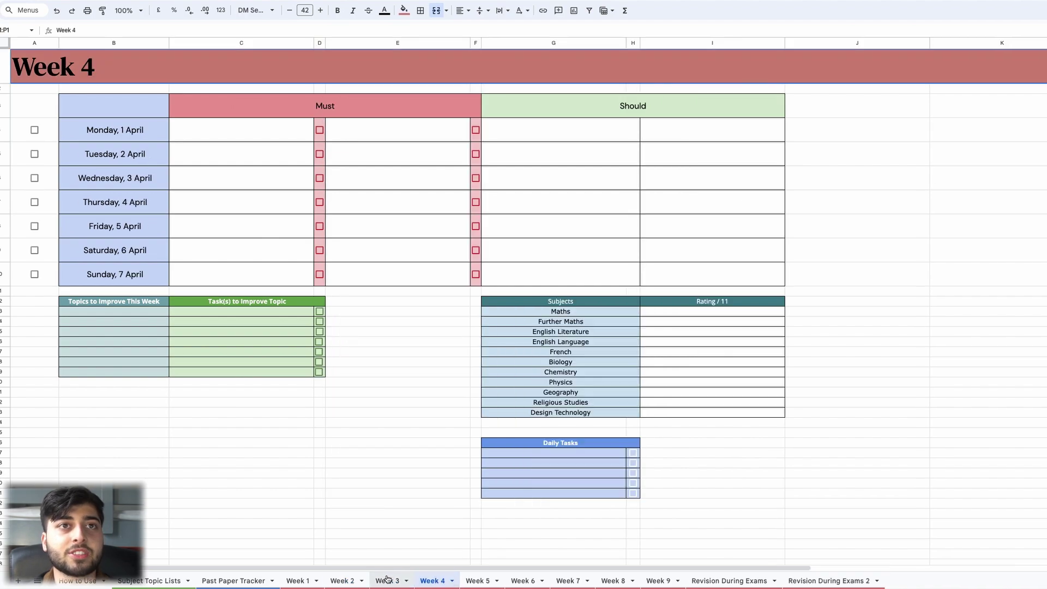
{"action": "left_click", "coordinate": [387, 580]}
{"action": "left_click", "coordinate": [441, 580]}
{"action": "left_click", "coordinate": [471, 580]}
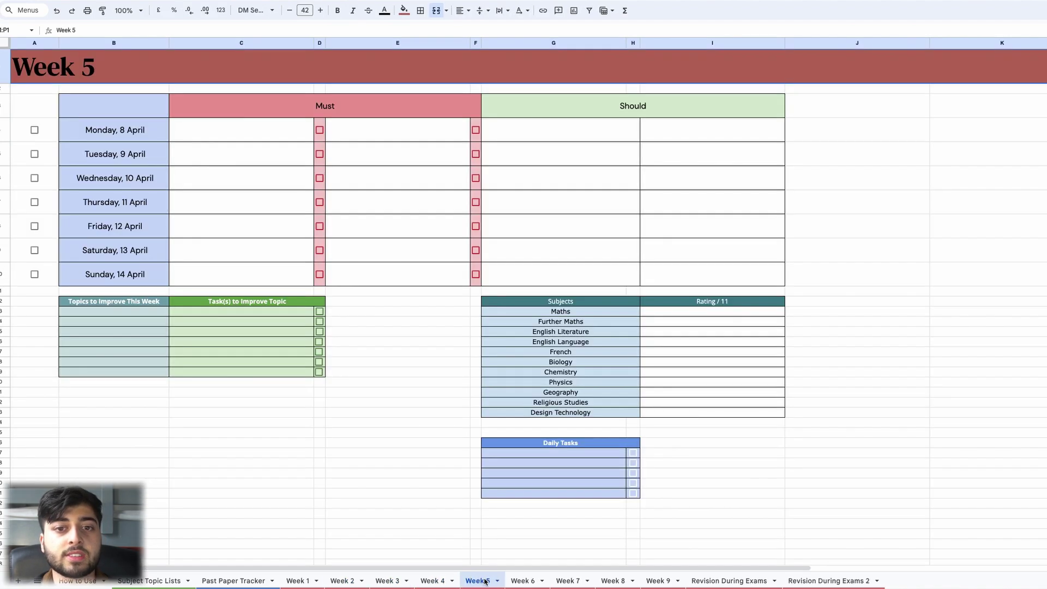
{"action": "left_click", "coordinate": [522, 580]}
{"action": "left_click", "coordinate": [568, 580]}
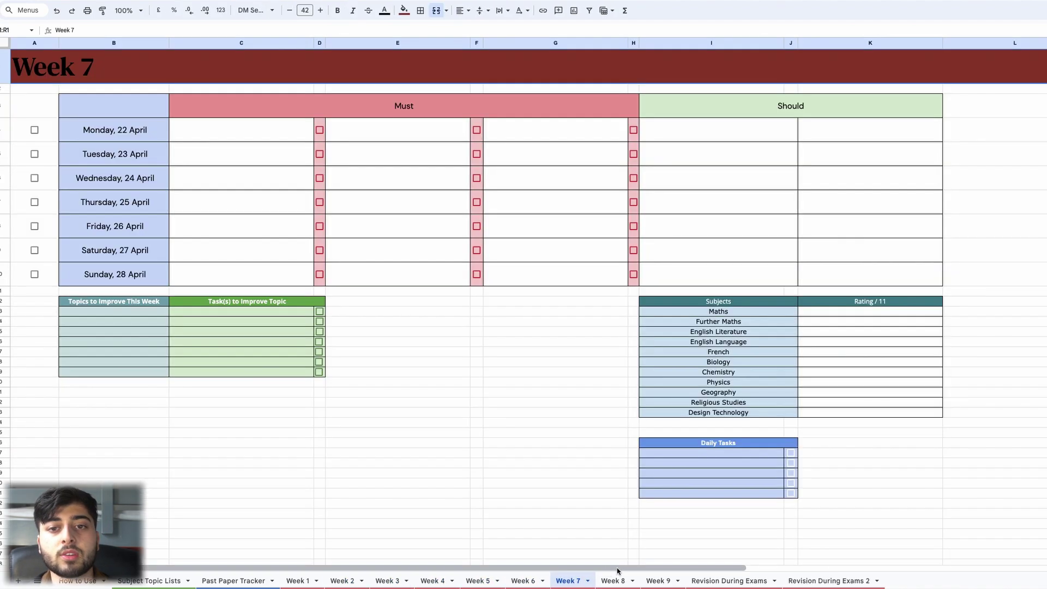
{"action": "left_click", "coordinate": [613, 580]}
{"action": "left_click", "coordinate": [658, 580]}
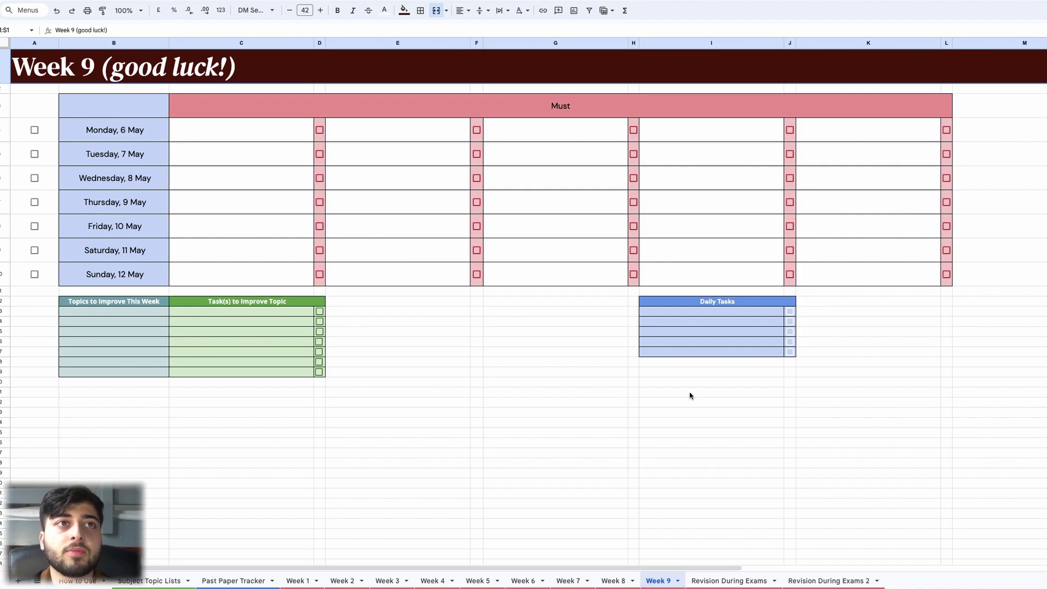
{"action": "left_click", "coordinate": [299, 582]}
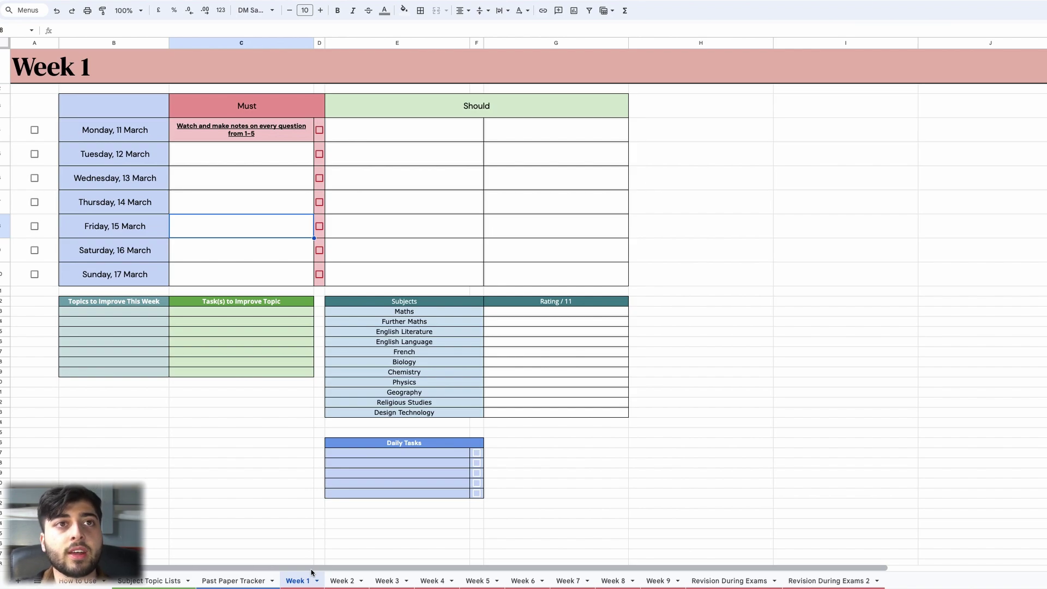
Tick Monday's Must task as done and untick it again.
{"action": "left_click", "coordinate": [272, 137]}
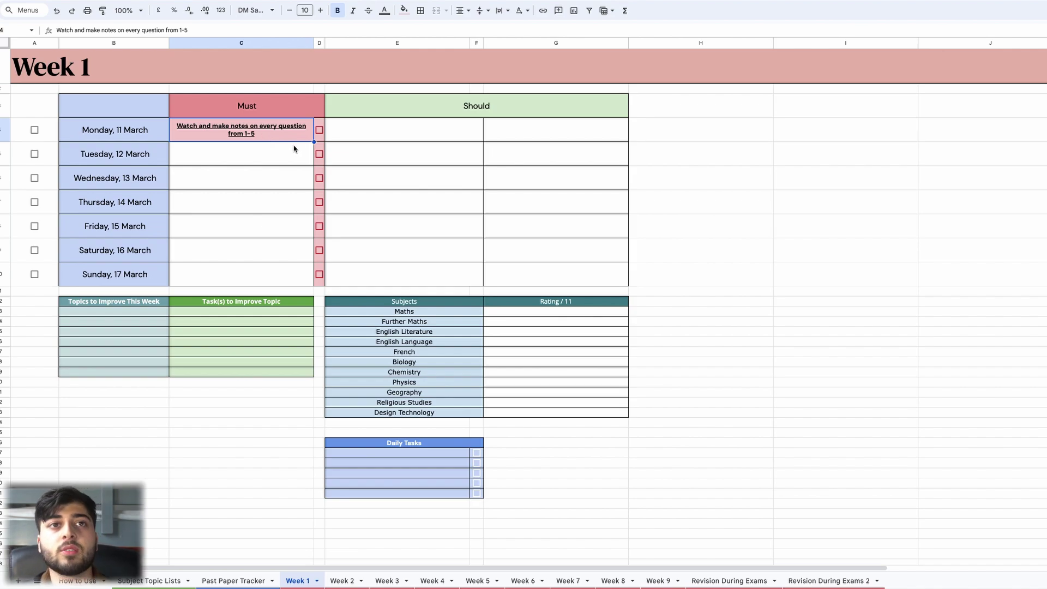
{"action": "left_click", "coordinate": [320, 130]}
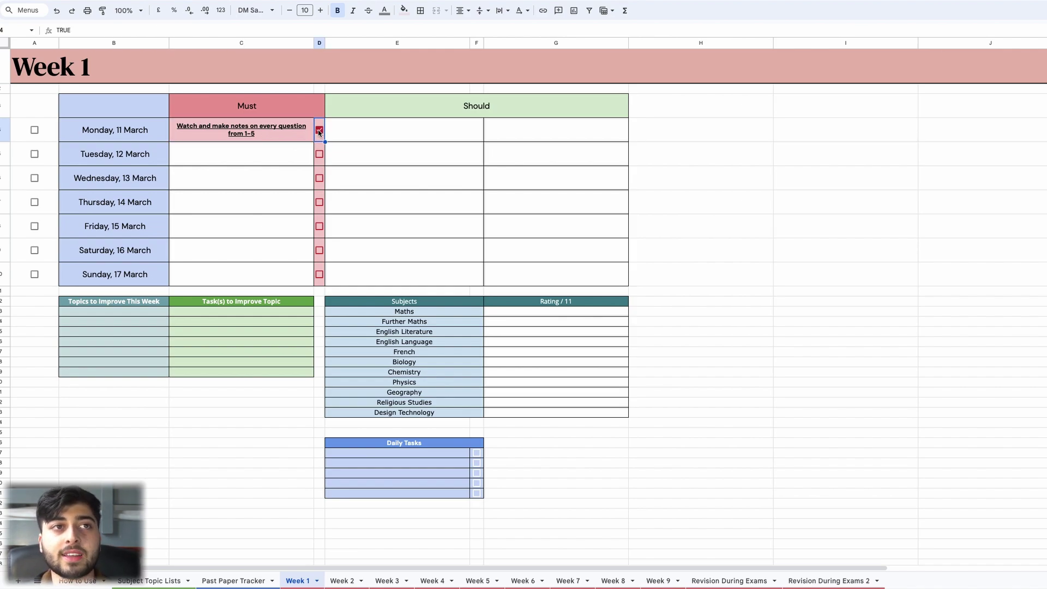
{"action": "left_click", "coordinate": [319, 129]}
Enter the placeholder tasks sadlkfjdsklfj and sdfdsjkl in Monday's two Should cells.
{"action": "left_click", "coordinate": [344, 129]}
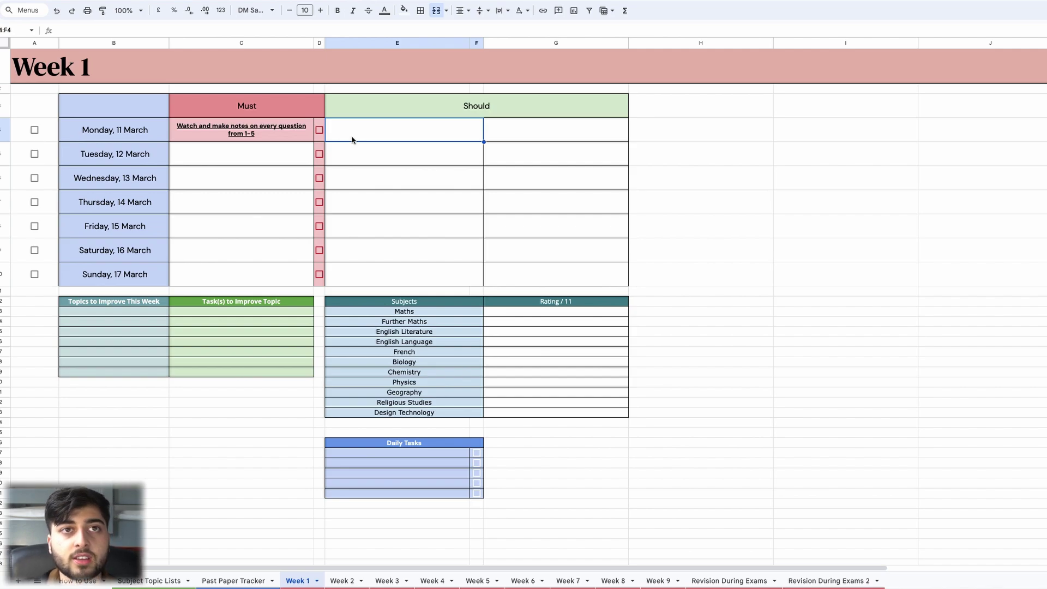
{"action": "type", "text": "sadlkfjdsklfj"}
{"action": "key", "text": "Tab"}
{"action": "type", "text": "sd"}
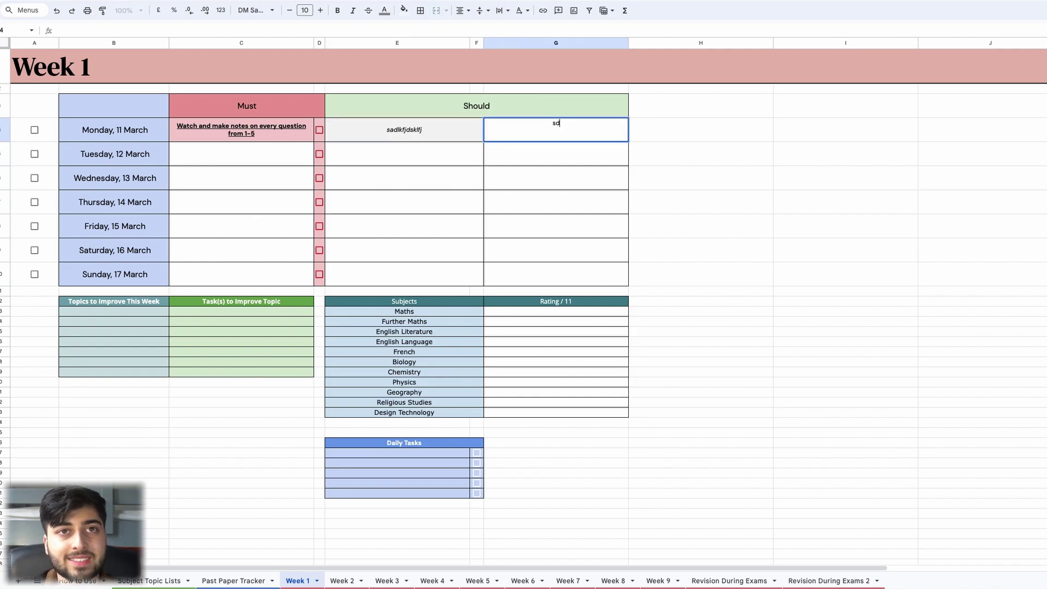
{"action": "type", "text": "fdsjkl"}
{"action": "key", "text": "shift+Tab"}
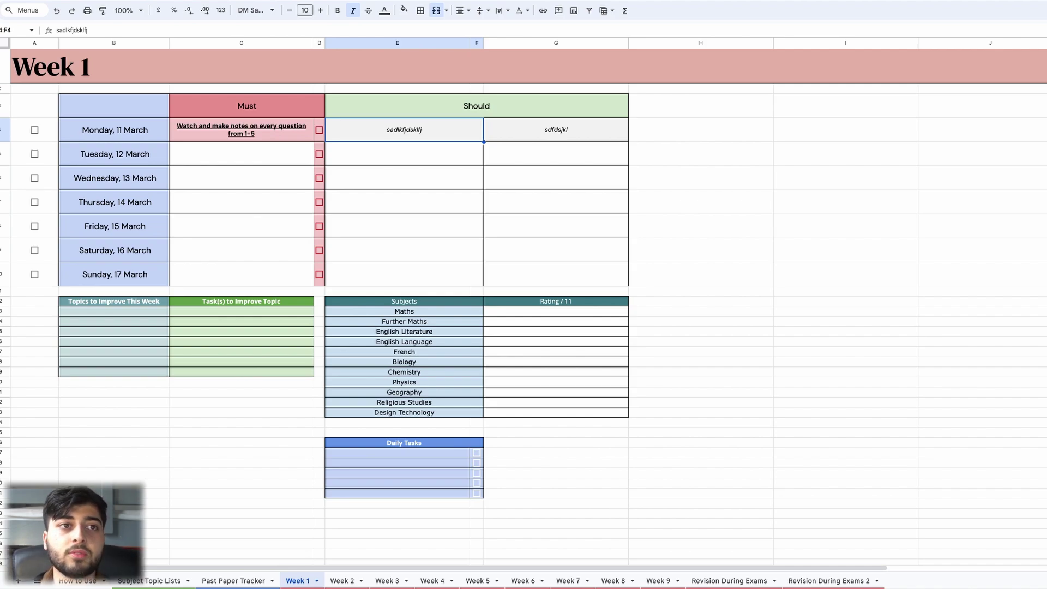
Look over the Topics to Improve This Week table and the week's Must and Should cells.
{"action": "left_click_drag", "start_coordinate": [117, 304], "coordinate": [204, 370]}
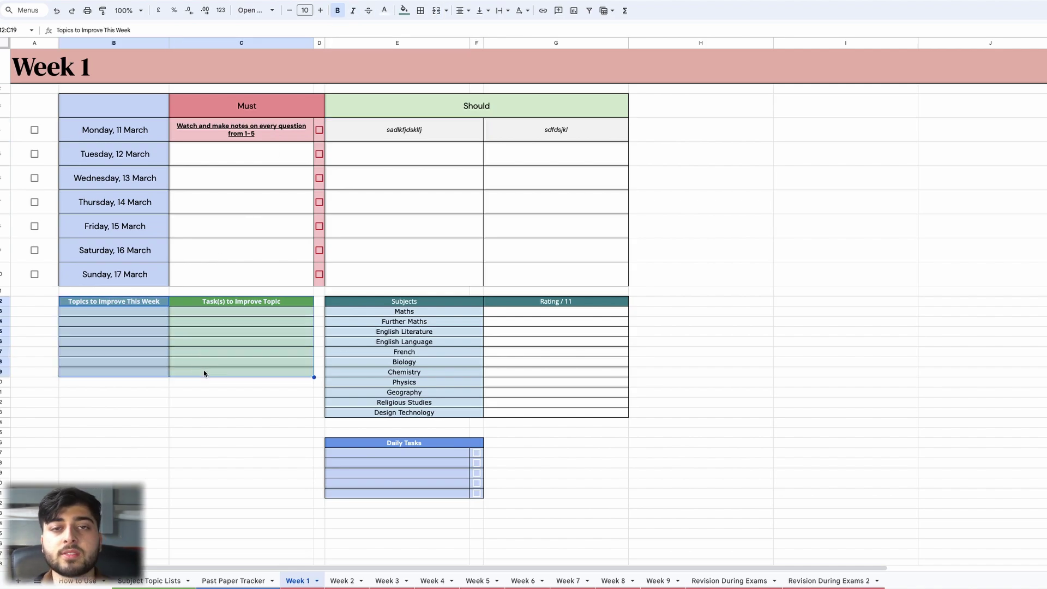
{"action": "left_click_drag", "start_coordinate": [289, 136], "coordinate": [533, 282]}
{"action": "left_click", "coordinate": [701, 249]}
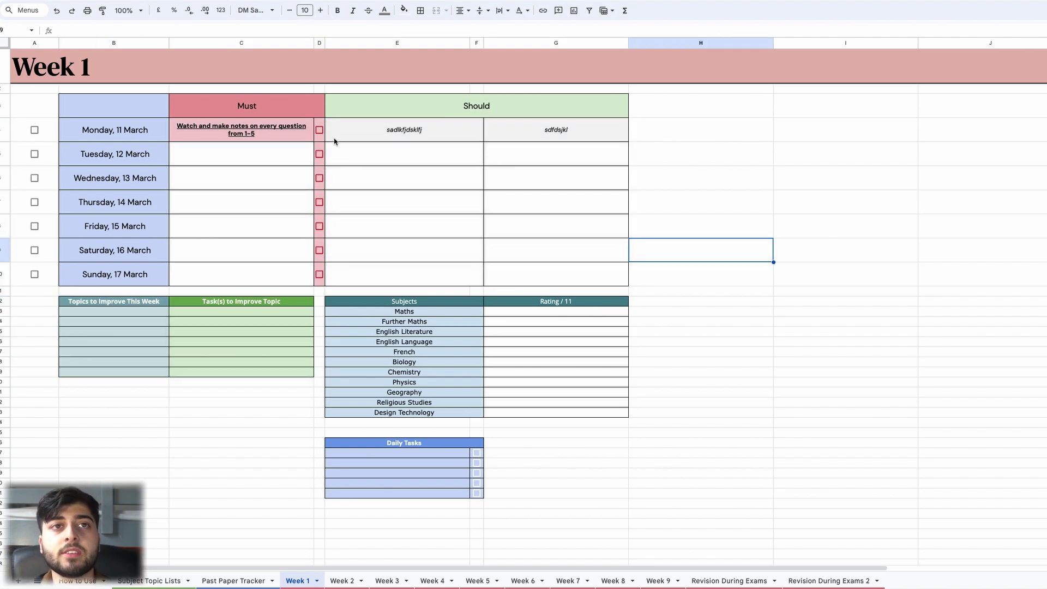
Tick off Monday's Must task and review the Should cells for the whole week.
{"action": "left_click", "coordinate": [319, 130]}
{"action": "left_click_drag", "start_coordinate": [418, 138], "coordinate": [557, 133]}
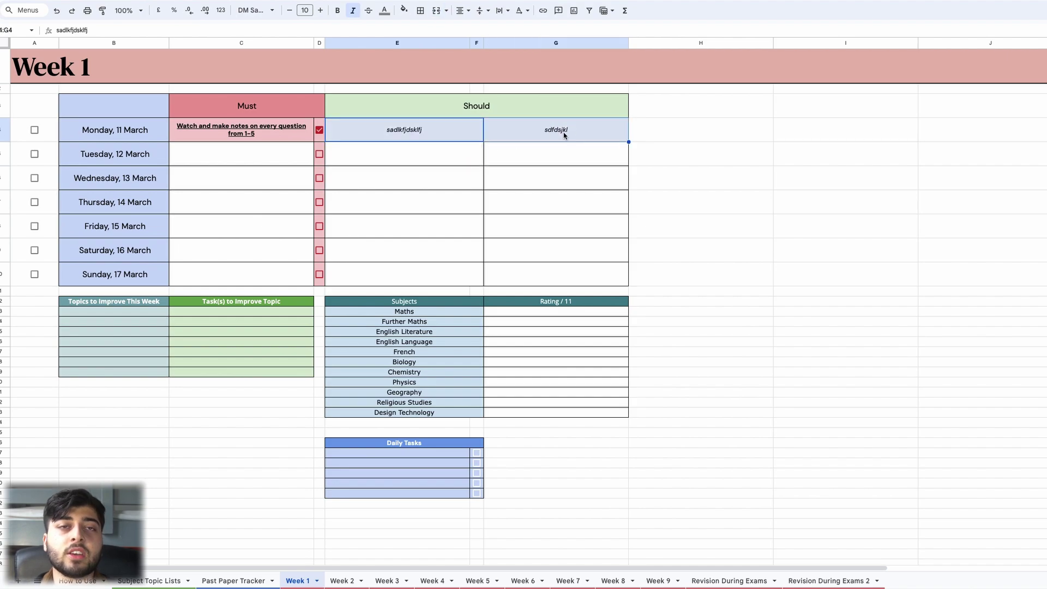
{"action": "key", "text": "Down"}
{"action": "left_click_drag", "start_coordinate": [417, 126], "coordinate": [561, 272]}
{"action": "left_click", "coordinate": [258, 180]}
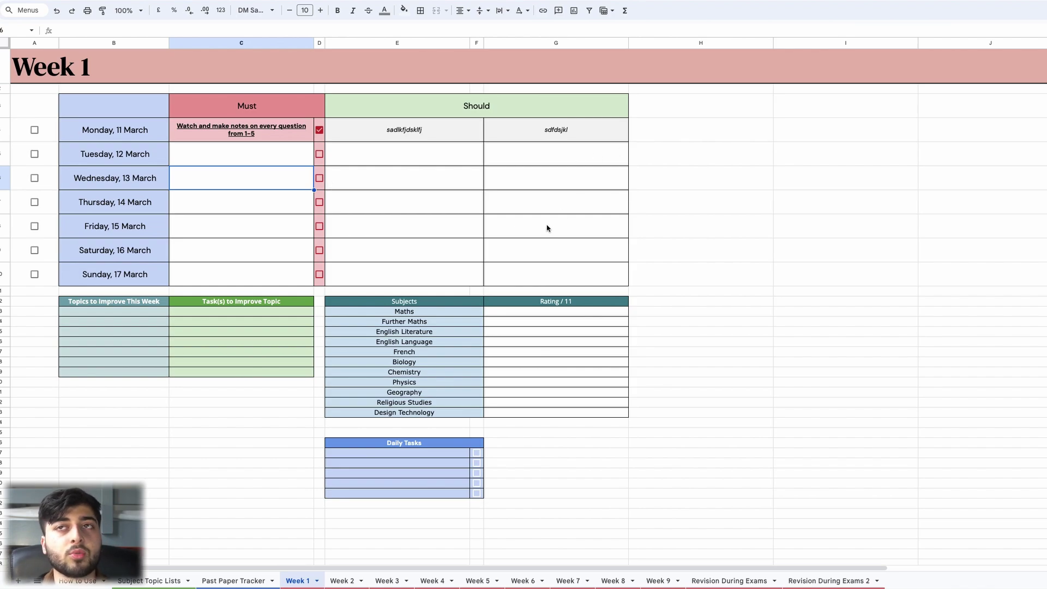
Add the extra placeholder tasks jklsdfjkdslfj and sdfdsjkldfj in the two Monday cells just beyond the Should columns.
{"action": "left_click", "coordinate": [664, 130]}
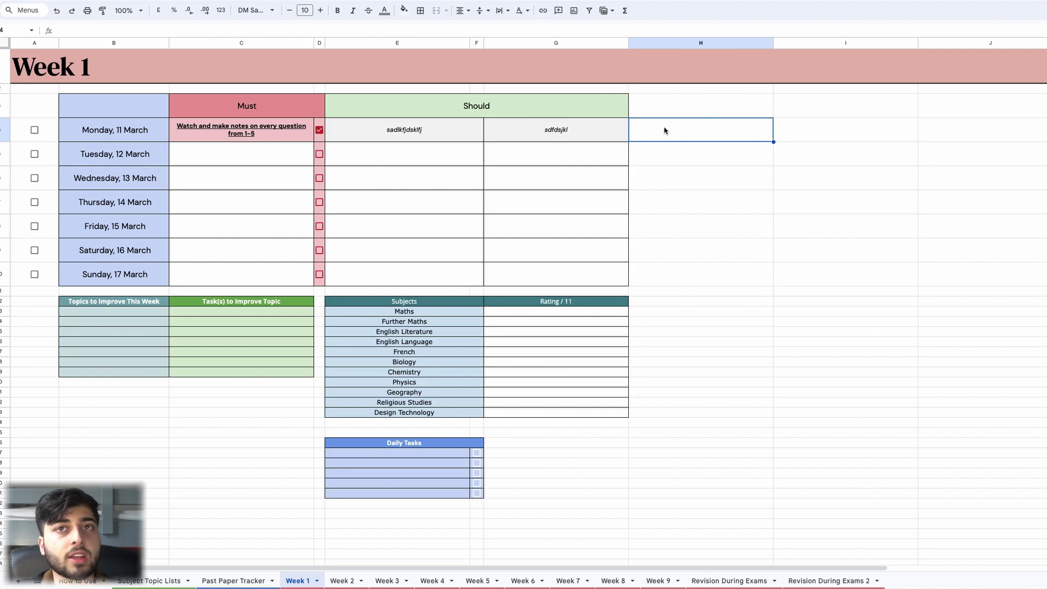
{"action": "type", "text": "jklsdfjkdslfj"}
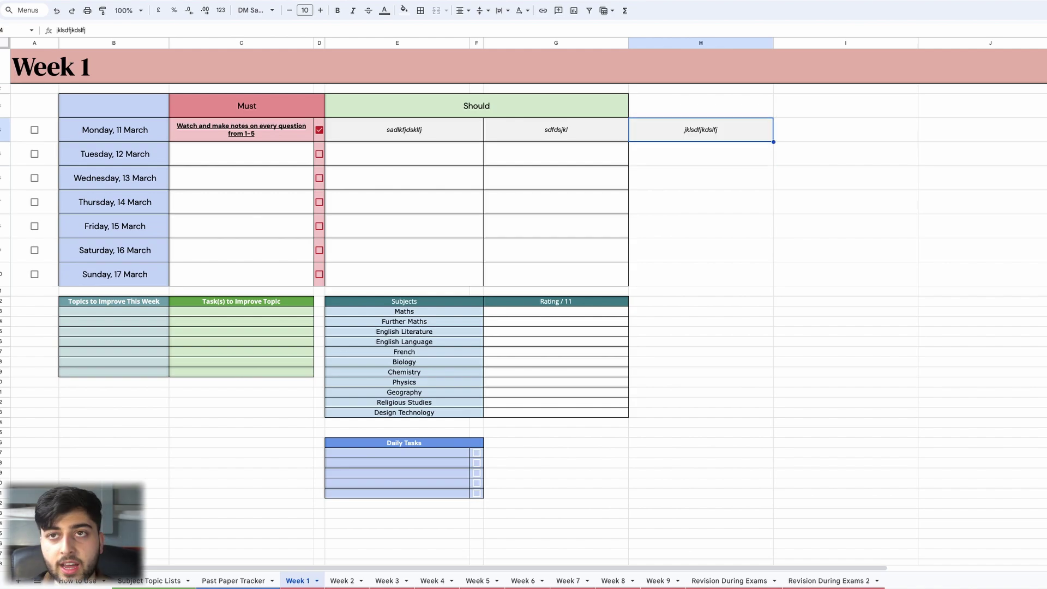
{"action": "key", "text": "Tab"}
{"action": "type", "text": "sdfdsjkldfj"}
{"action": "key", "text": "Return"}
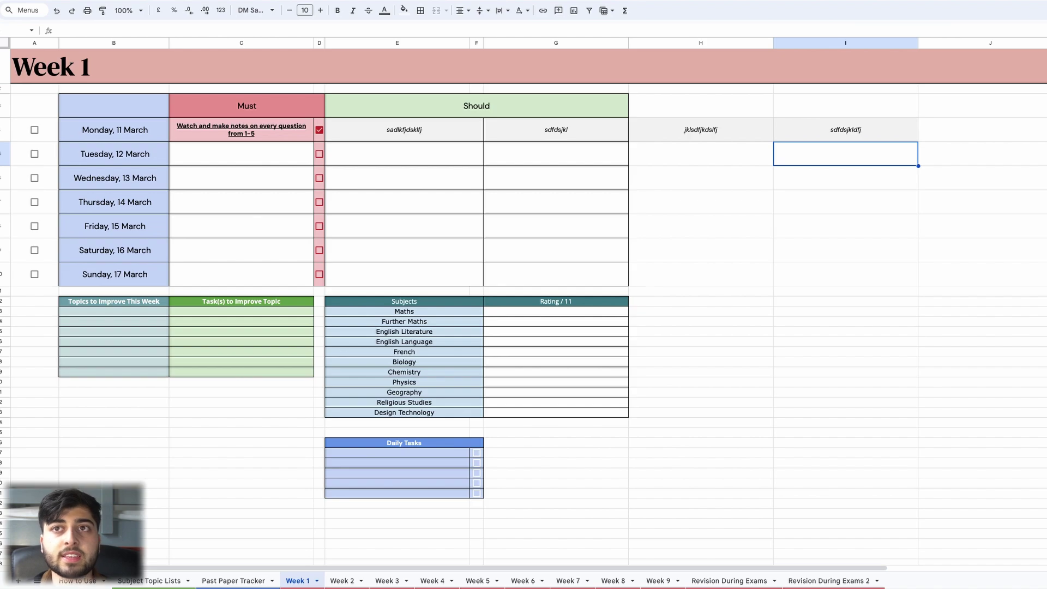
Clear Monday's two extra placeholder tasks and both of its Should tasks.
{"action": "key", "text": "Up"}
{"action": "key", "text": "Delete"}
{"action": "key", "text": "Left"}
{"action": "key", "text": "Delete"}
{"action": "key", "text": "Left"}
{"action": "key", "text": "Delete"}
{"action": "key", "text": "Left"}
{"action": "key", "text": "Delete"}
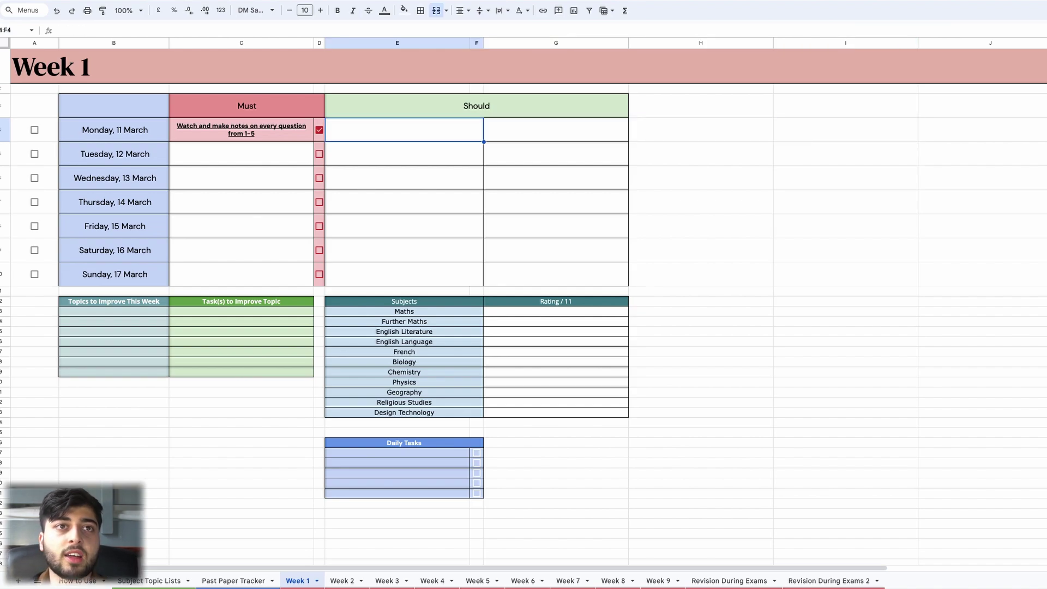
Delete Monday's Must task and reset its checkbox.
{"action": "key", "text": "Left"}
{"action": "key", "text": "Left"}
{"action": "key", "text": "Delete"}
{"action": "key", "text": "Right"}
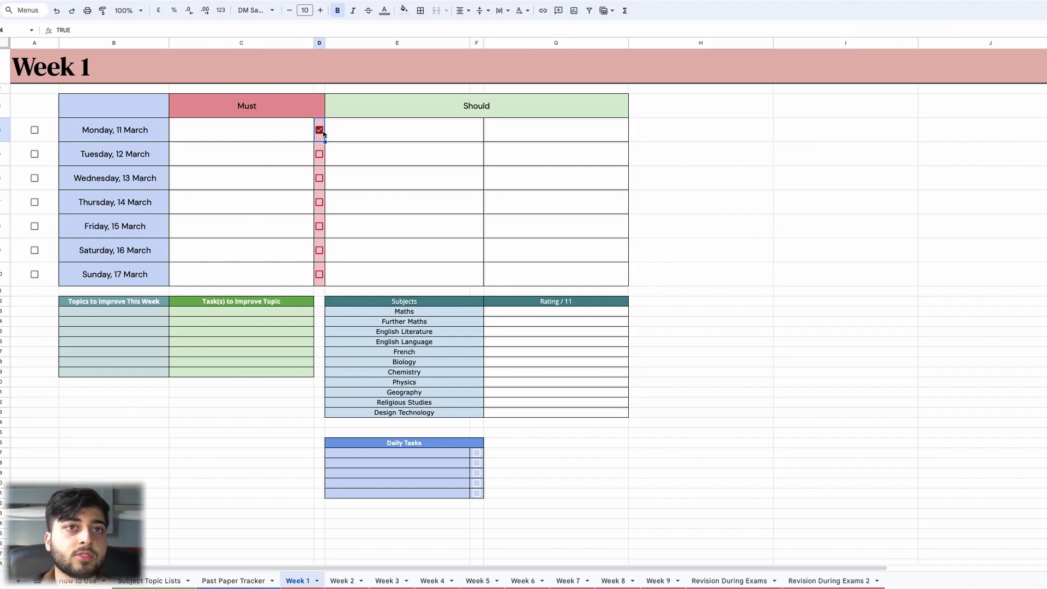
{"action": "key", "text": "Delete"}
Fill Monday's Must cell with the placeholder sdfsd and both of its Should cells with sdfds.
{"action": "key", "text": "Left"}
{"action": "type", "text": "sdfsd"}
{"action": "key", "text": "Tab"}
{"action": "key", "text": "Tab"}
{"action": "type", "text": "sdfds"}
{"action": "key", "text": "Tab"}
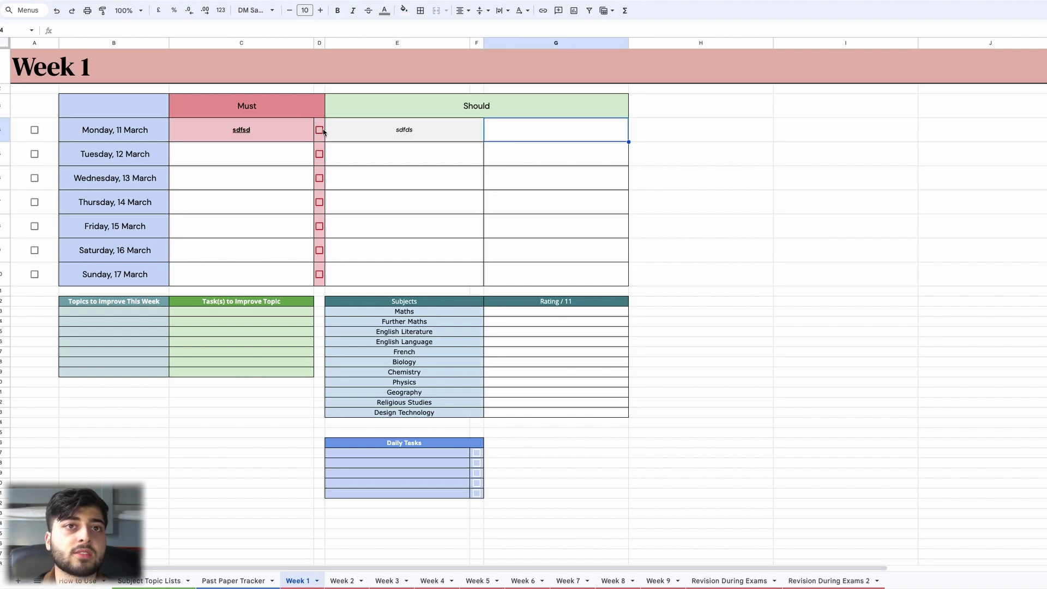
{"action": "type", "text": "sdfds"}
Tick off Monday's Must task, and mark the whole Monday row as complete and unmark it again.
{"action": "left_click", "coordinate": [319, 130]}
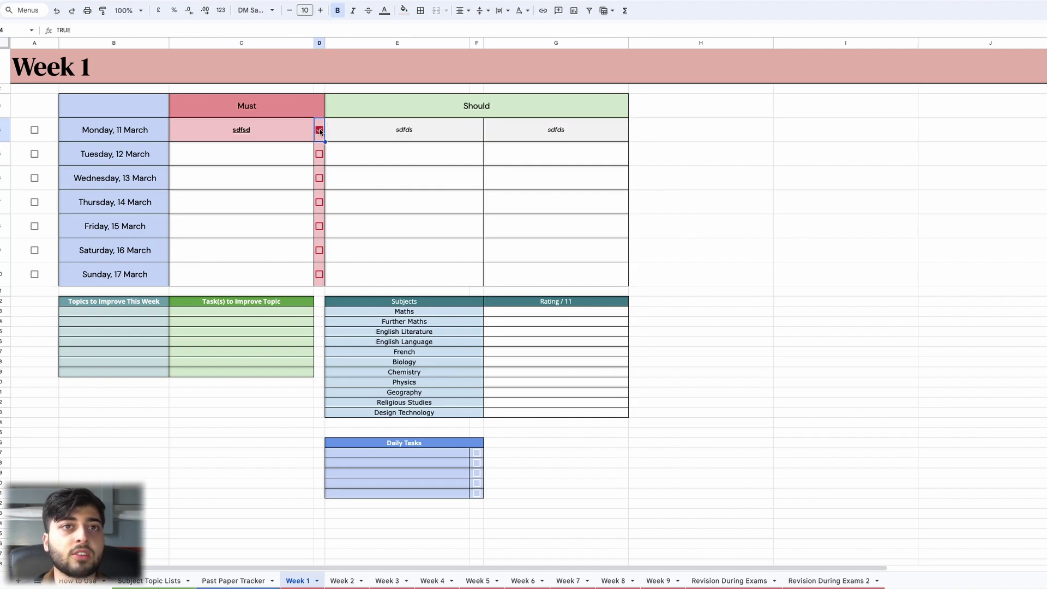
{"action": "left_click", "coordinate": [35, 130]}
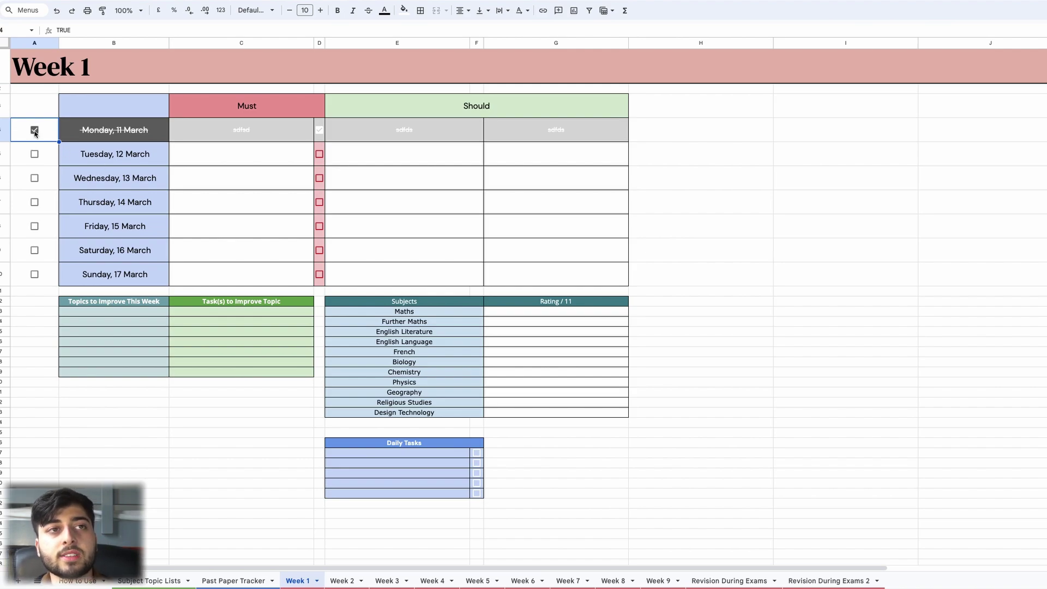
{"action": "left_click", "coordinate": [35, 130]}
Clear Monday's placeholder Must and Should tasks and untick its Must checkbox.
{"action": "left_click", "coordinate": [199, 131]}
{"action": "key", "text": "Delete"}
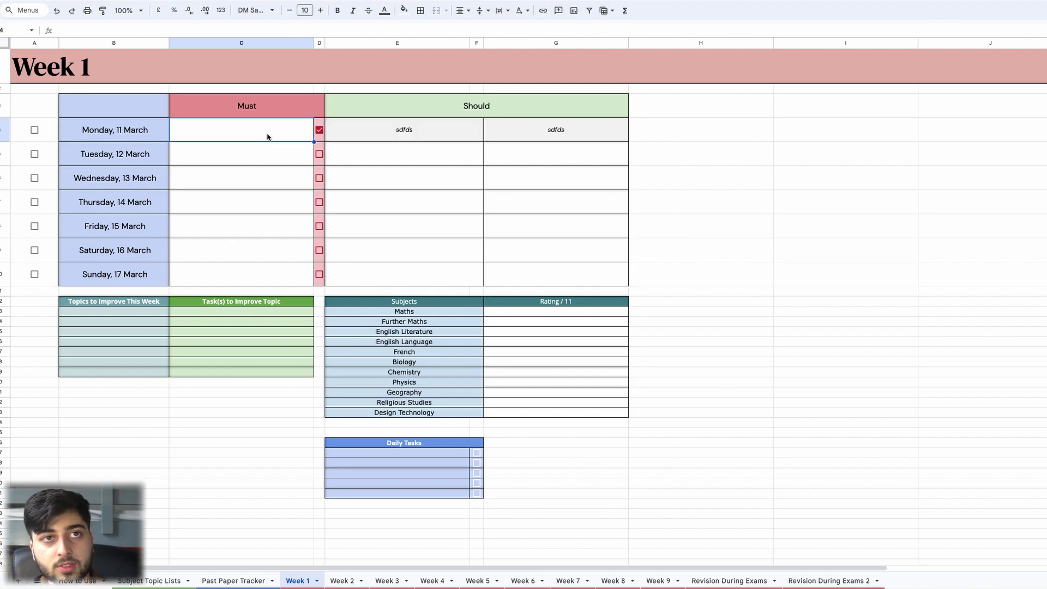
{"action": "left_click", "coordinate": [319, 130]}
{"action": "left_click", "coordinate": [348, 133]}
{"action": "key", "text": "Delete"}
{"action": "left_click", "coordinate": [533, 131]}
{"action": "key", "text": "Delete"}
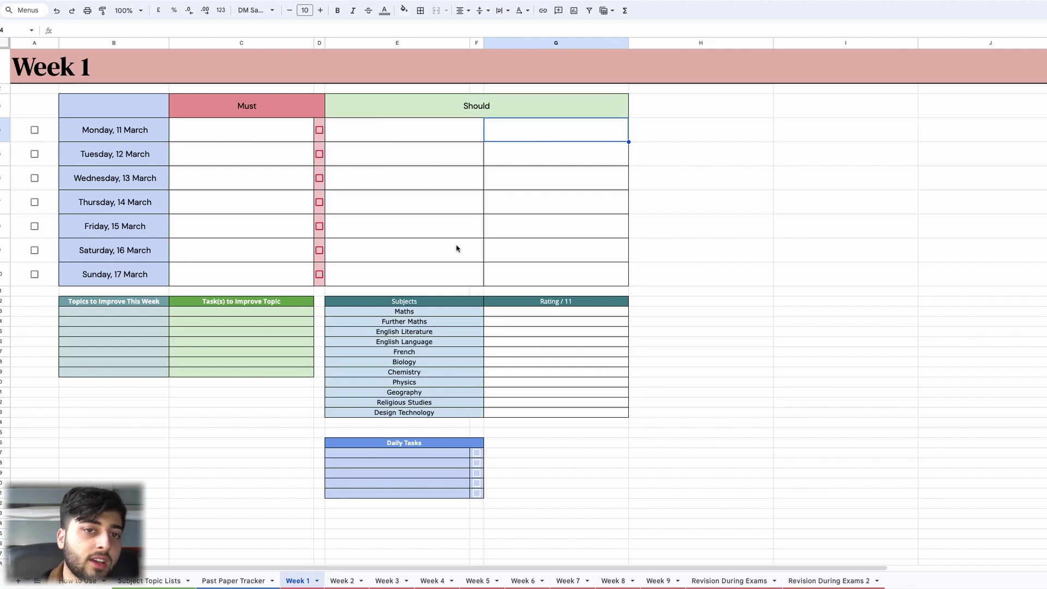
Look over the Daily Tasks table below the subject ratings.
{"action": "left_click_drag", "start_coordinate": [349, 446], "coordinate": [411, 498]}
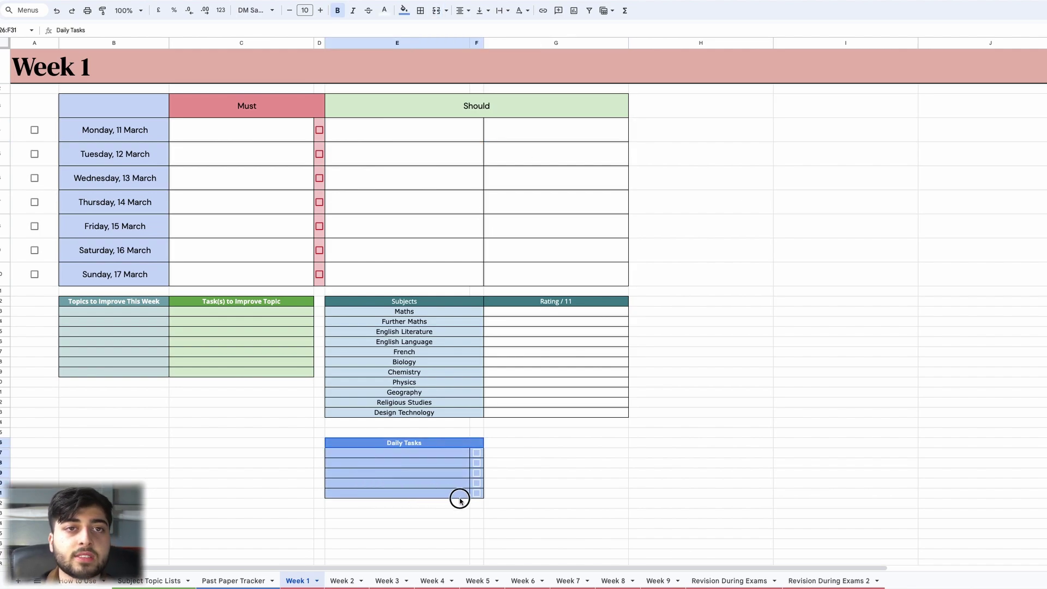
{"action": "left_click", "coordinate": [563, 496]}
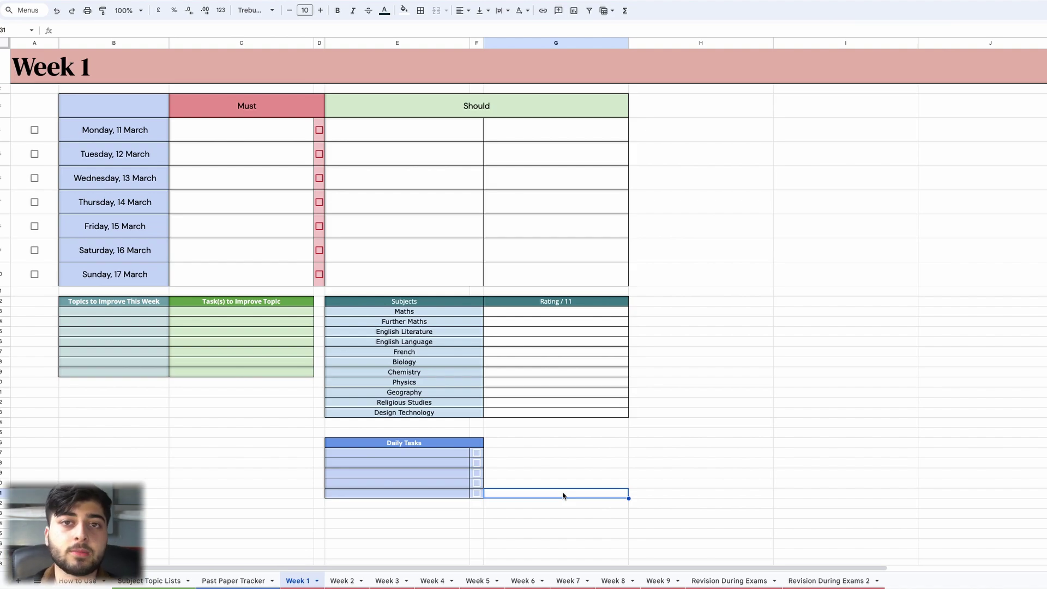
Look over the two Revision During Exams sheets with their daily Must slots and Daily Tasks table.
{"action": "left_click", "coordinate": [811, 580]}
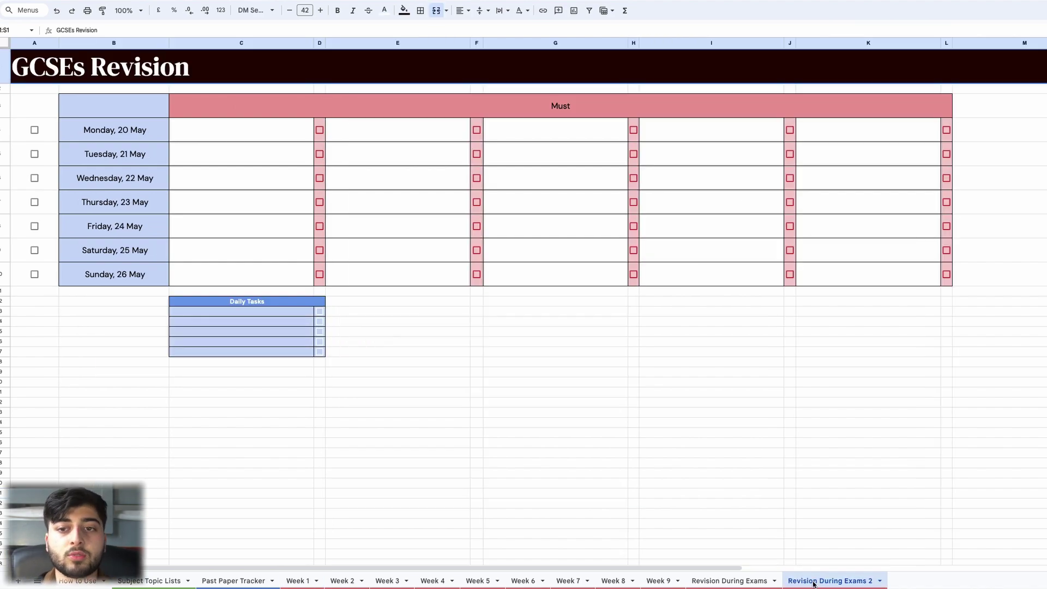
{"action": "left_click", "coordinate": [731, 581]}
{"action": "left_click", "coordinate": [808, 581]}
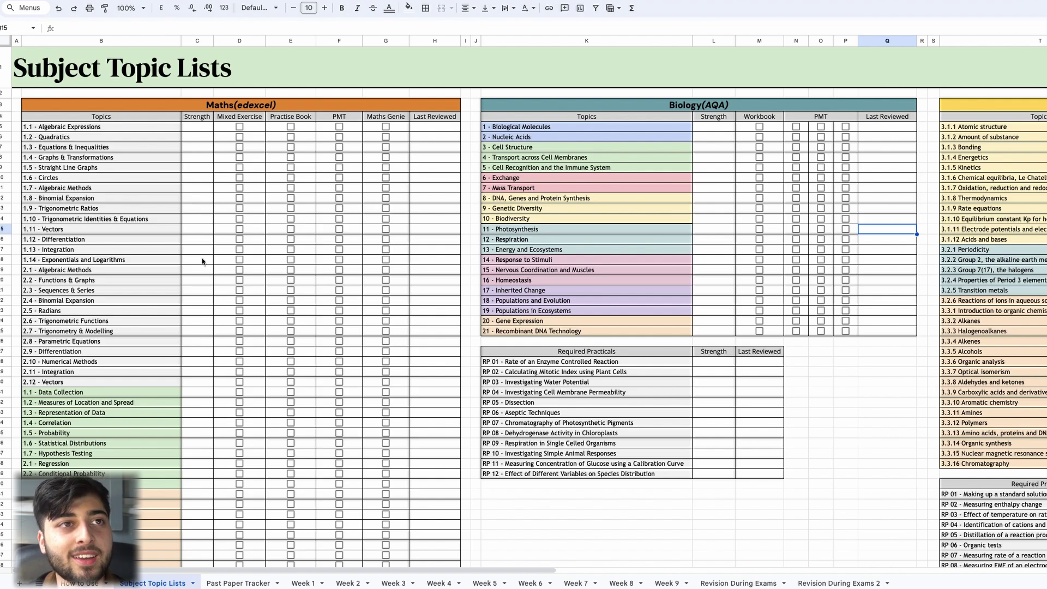
Examine the full Maths (edexcel) topic list on the Subject Topic Lists sheet, from 1.1 Algebraic Expressions down to the mechanics topics.
{"action": "scroll", "coordinate": [220, 206], "scroll_direction": "down", "scroll_amount": 4}
{"action": "scroll", "coordinate": [235, 216], "scroll_direction": "up", "scroll_amount": 2}
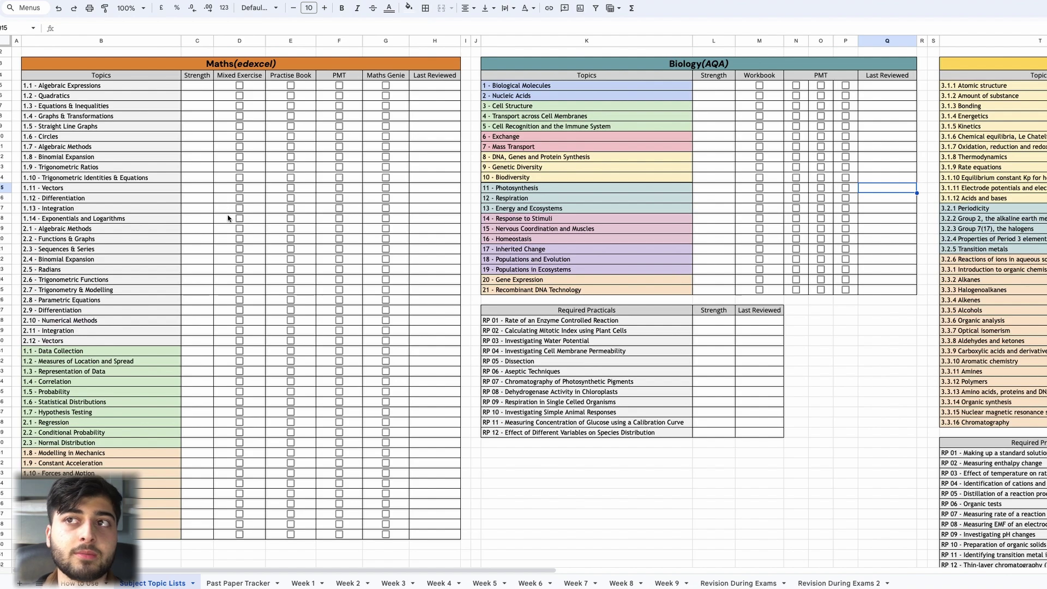
{"action": "scroll", "coordinate": [233, 218], "scroll_direction": "up", "scroll_amount": 2}
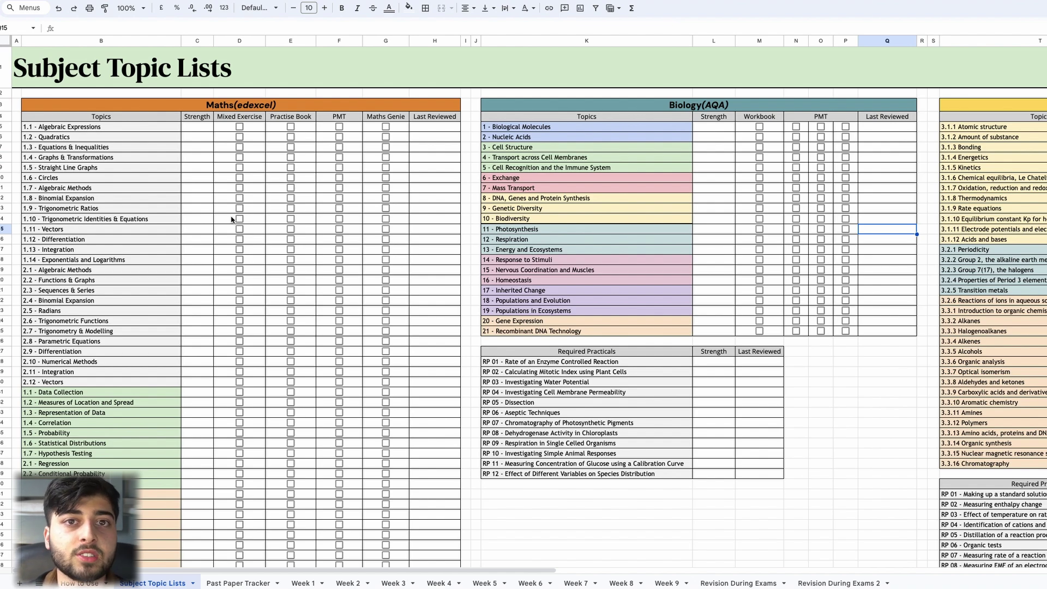
{"action": "scroll", "coordinate": [203, 136], "scroll_direction": "down", "scroll_amount": 5}
{"action": "scroll", "coordinate": [196, 142], "scroll_direction": "up", "scroll_amount": 5}
{"action": "left_click", "coordinate": [165, 146]}
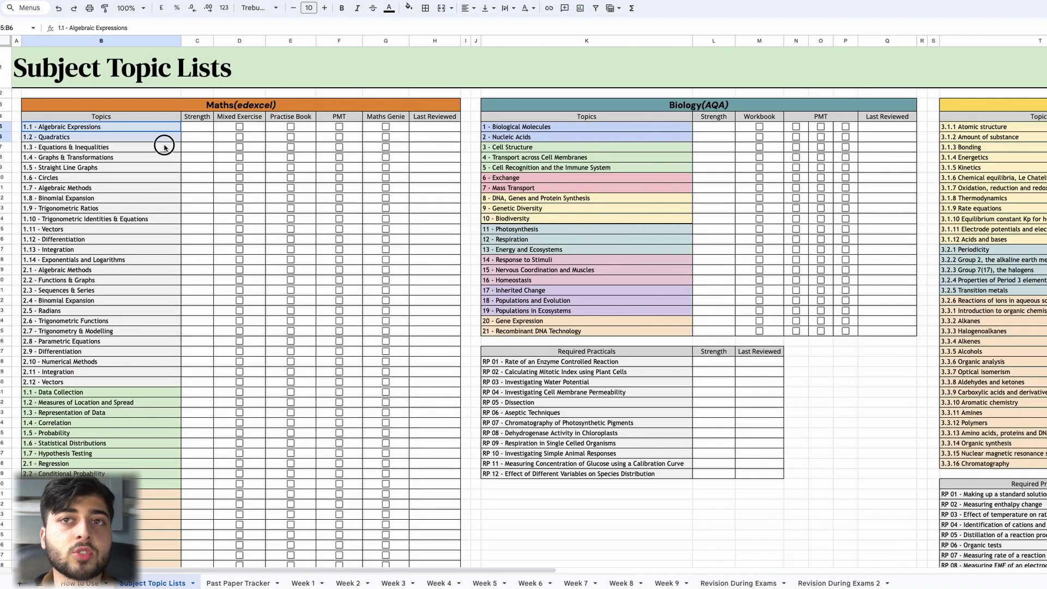
{"action": "left_click_drag", "start_coordinate": [164, 146], "coordinate": [184, 396]}
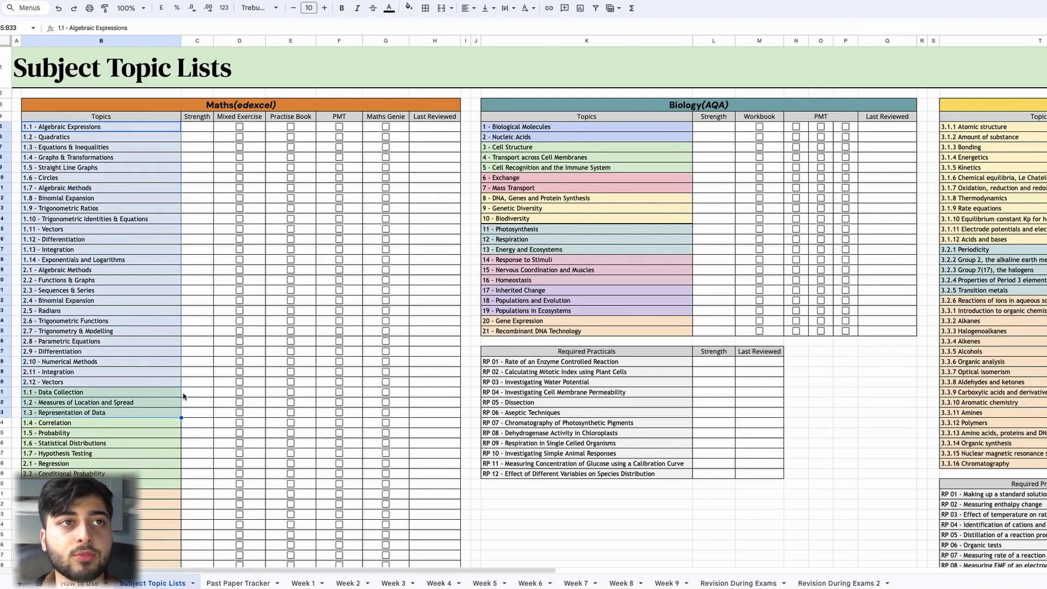
{"action": "left_click", "coordinate": [191, 382]}
{"action": "scroll", "coordinate": [183, 377], "scroll_direction": "down", "scroll_amount": 2}
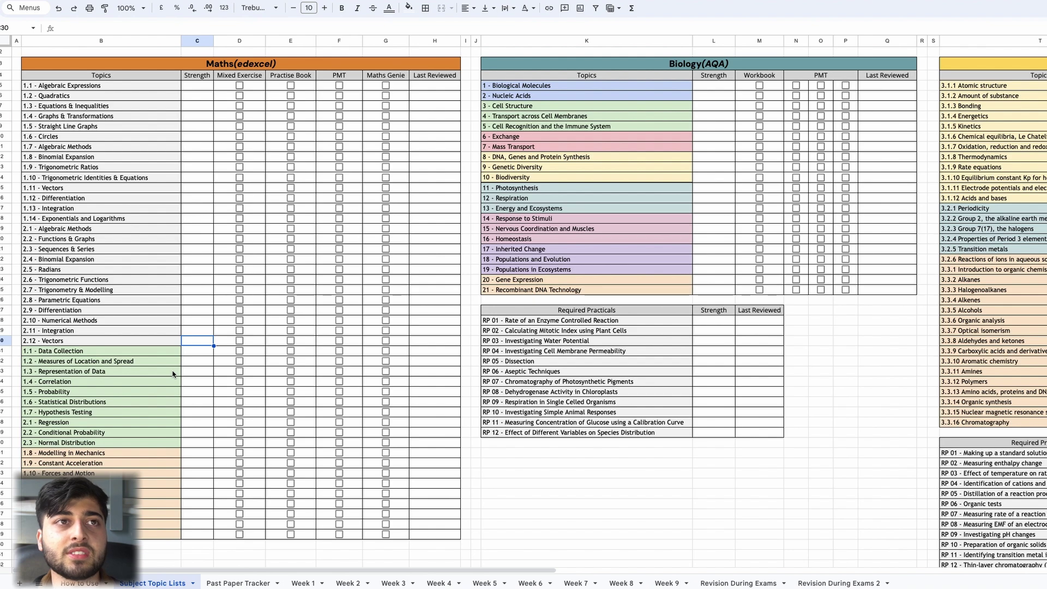
{"action": "left_click_drag", "start_coordinate": [60, 86], "coordinate": [65, 295]}
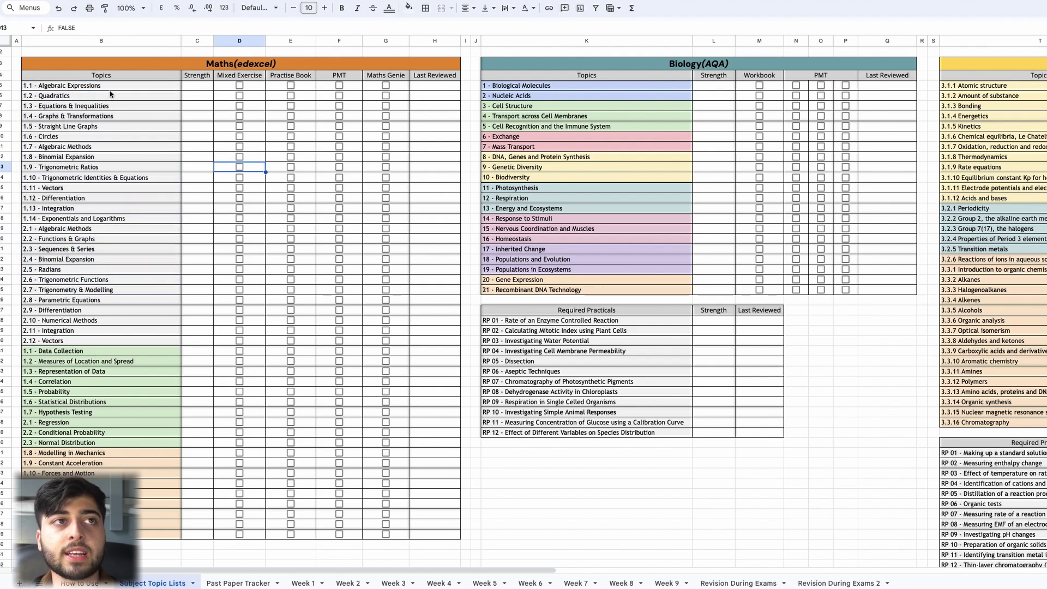
{"action": "left_click_drag", "start_coordinate": [109, 86], "coordinate": [113, 457]}
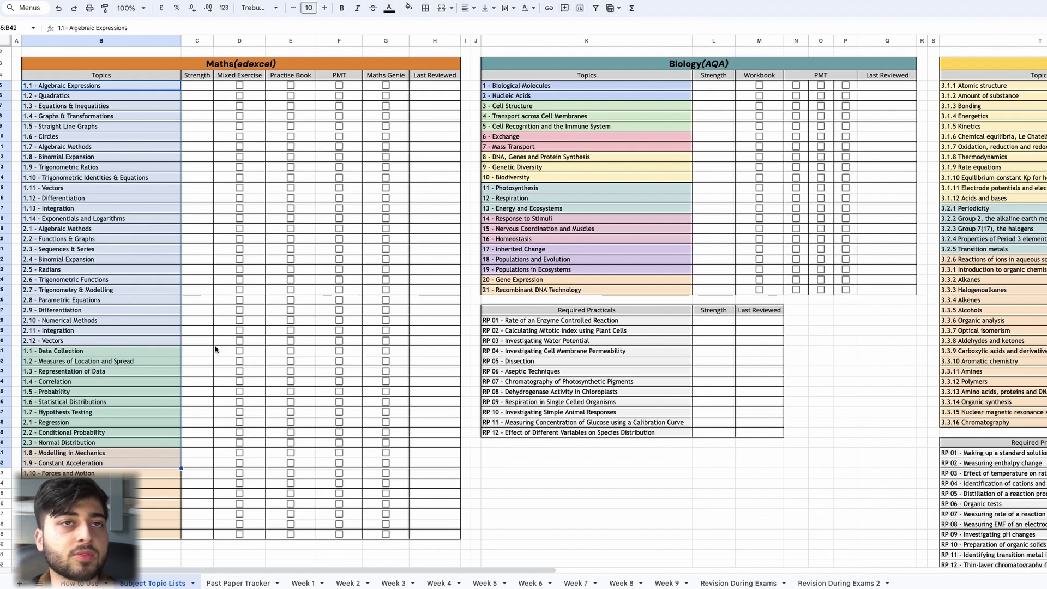
Enter Strength ratings 3, 4, 3, 2 and 1 for Maths topics 1.1 Algebraic Expressions through 1.5 Straight Line Graphs.
{"action": "left_click", "coordinate": [199, 89]}
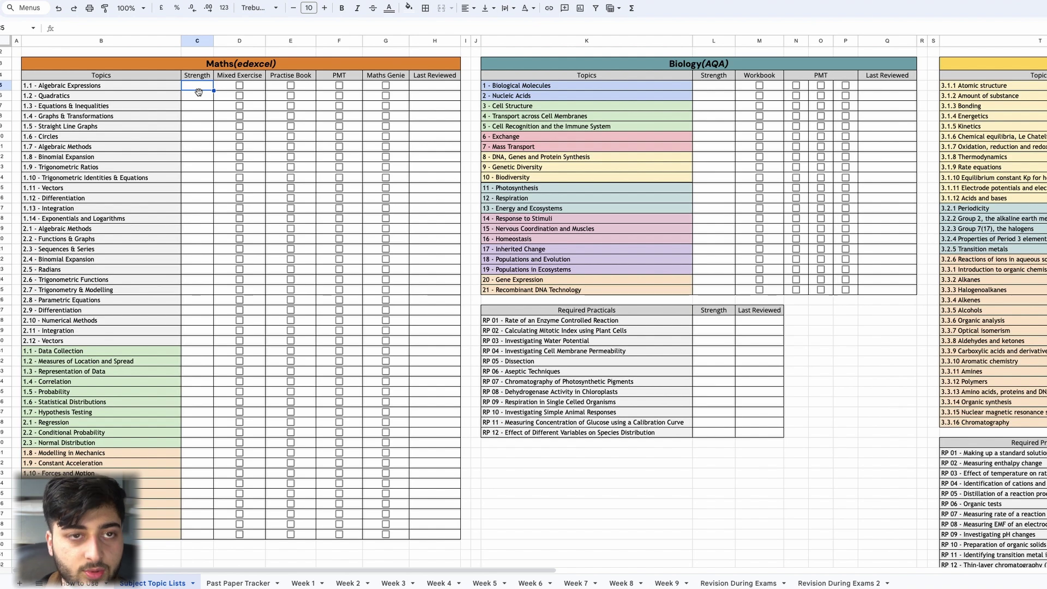
{"action": "type", "text": "3"}
{"action": "key", "text": "Return"}
{"action": "type", "text": "4"}
{"action": "key", "text": "Return"}
{"action": "type", "text": "3"}
{"action": "key", "text": "Return"}
{"action": "type", "text": "2"}
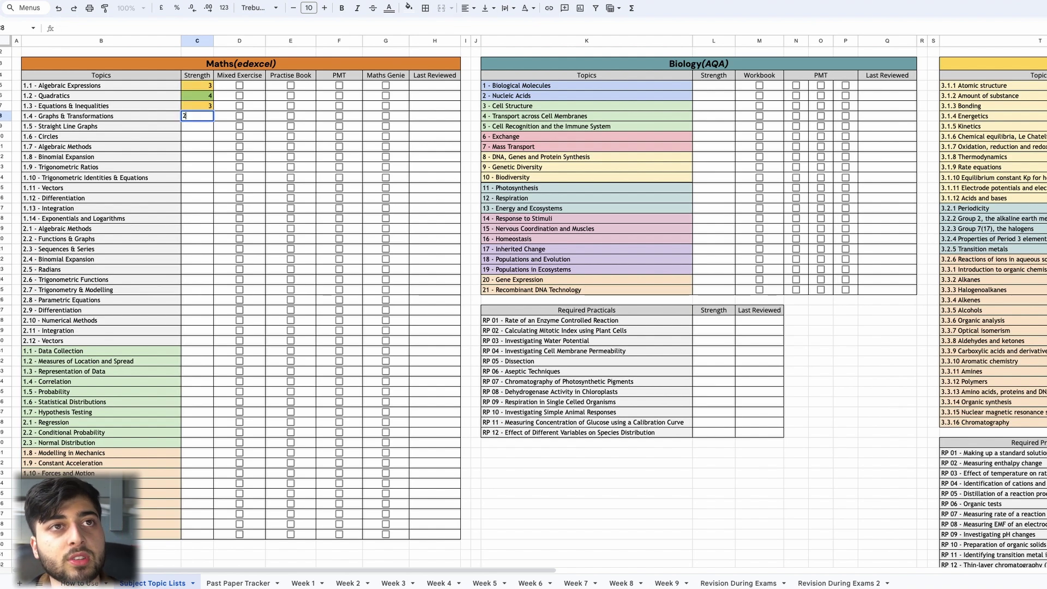
{"action": "key", "text": "Return"}
{"action": "type", "text": "1"}
{"action": "key", "text": "Return"}
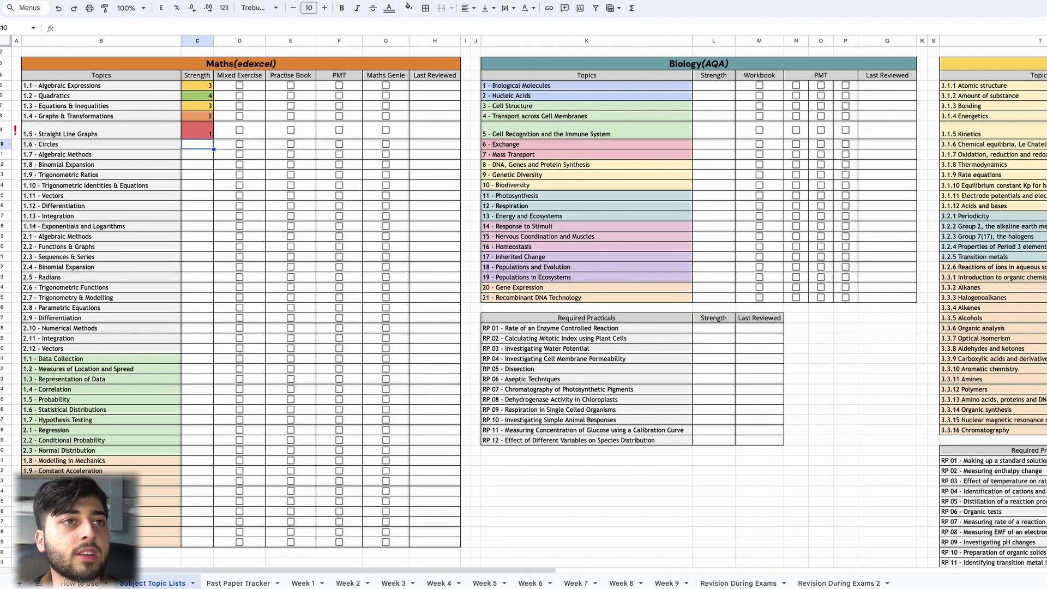
Check the warning marker beside 1.5 Straight Line Graphs, and clear the Strength ratings of Maths topics 1.1 to 1.5.
{"action": "left_click", "coordinate": [15, 130]}
{"action": "key", "text": "Right"}
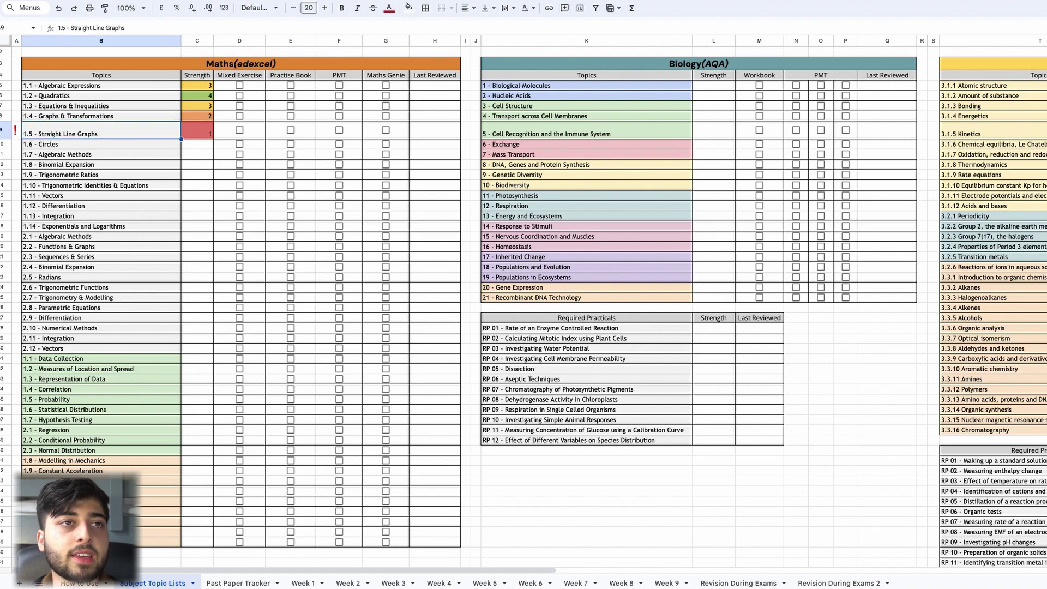
{"action": "key", "text": "Right"}
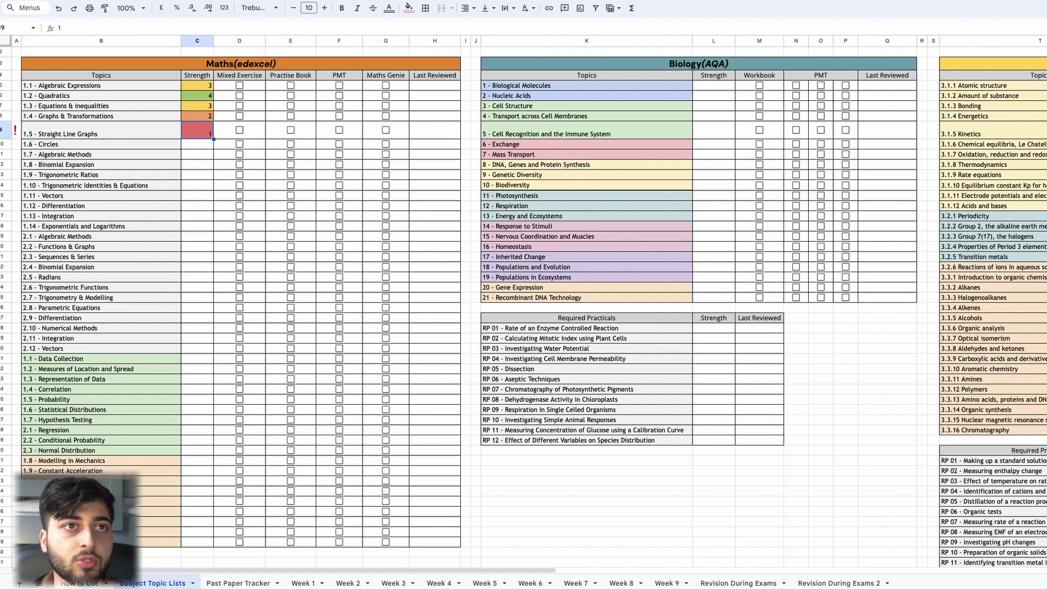
{"action": "key", "text": "Delete"}
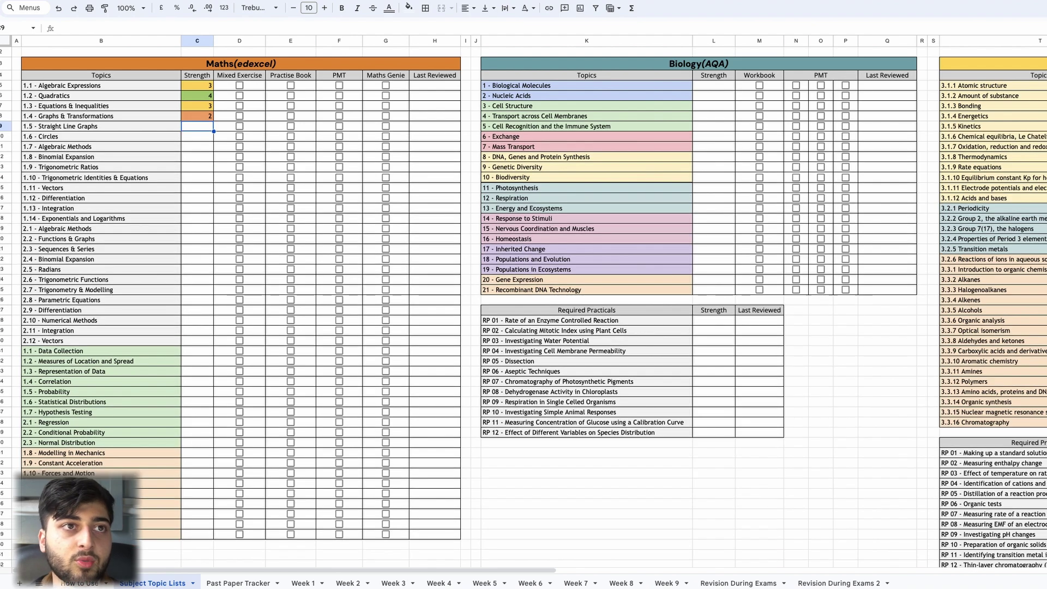
{"action": "left_click", "coordinate": [197, 89]}
{"action": "key", "text": "Delete"}
{"action": "key", "text": "Down"}
{"action": "key", "text": "Delete"}
{"action": "key", "text": "Down"}
{"action": "key", "text": "Delete"}
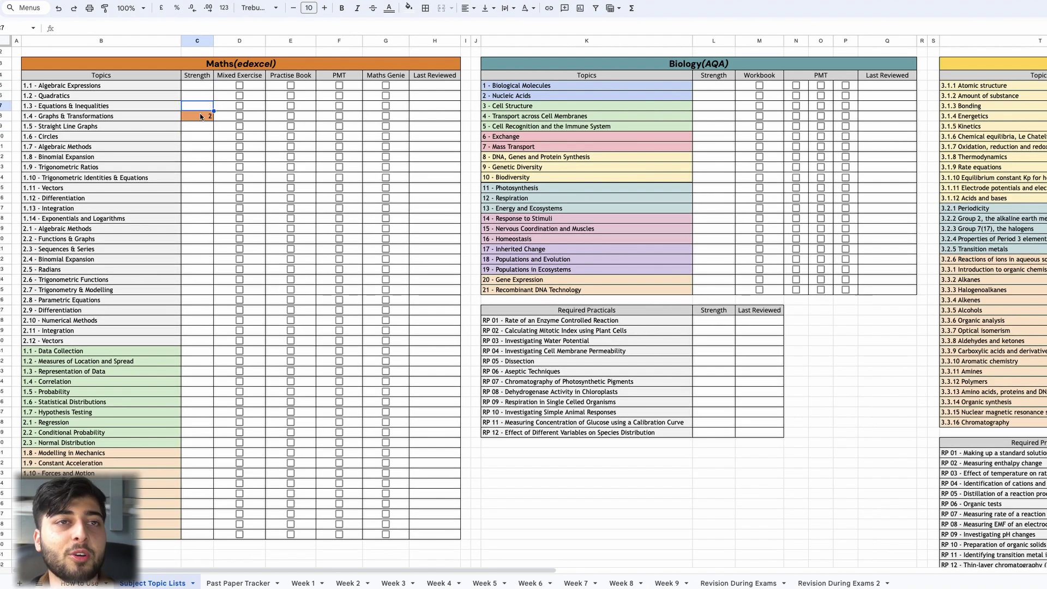
{"action": "key", "text": "Down"}
{"action": "key", "text": "Delete"}
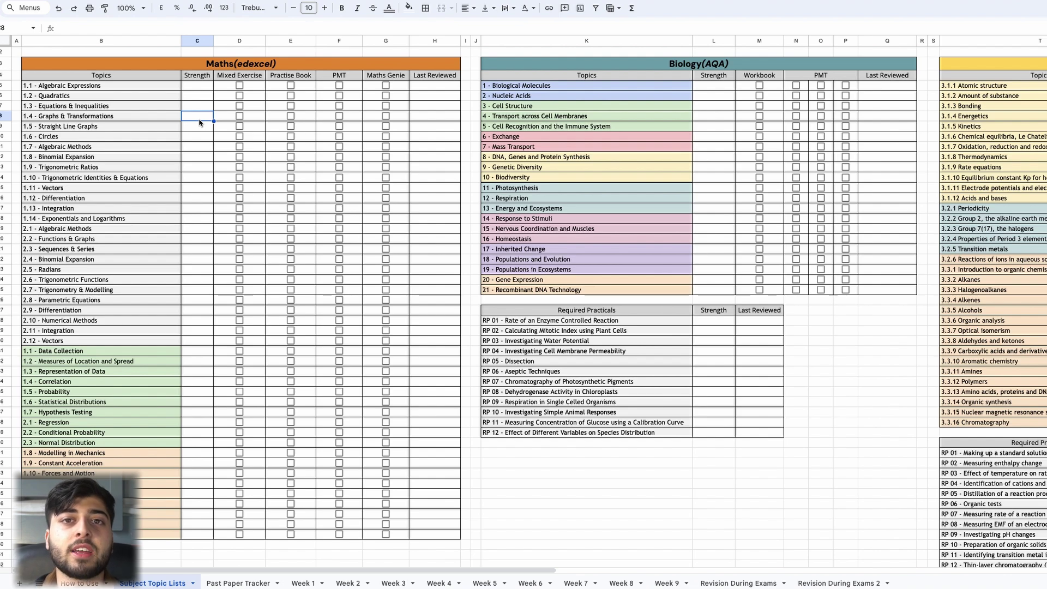
Go over the Maths resource columns and tick Mixed Exercise and Practise Book for 1.1 Algebraic Expressions.
{"action": "left_click", "coordinate": [256, 73]}
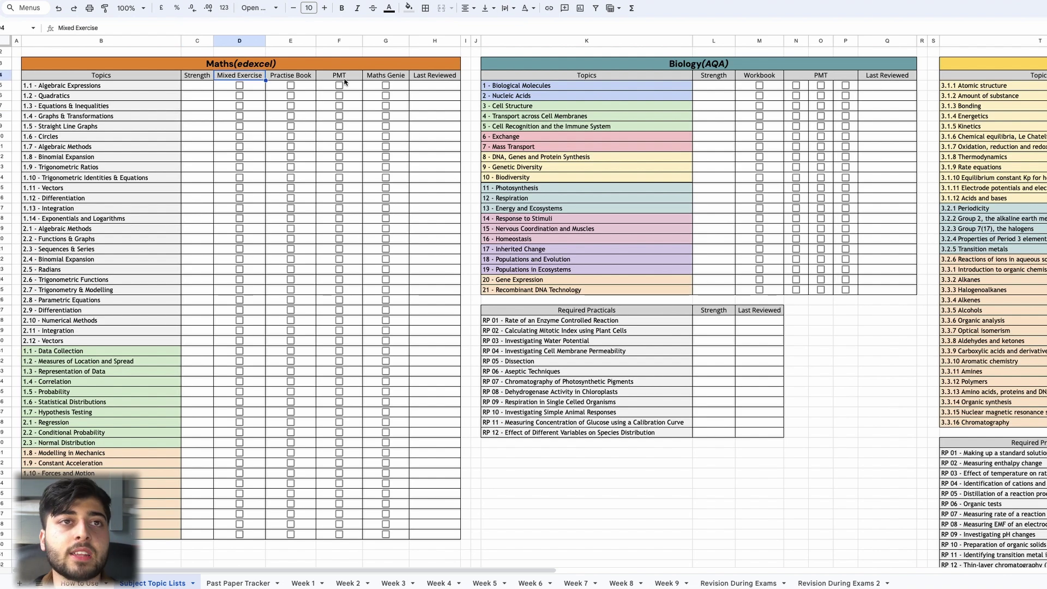
{"action": "left_click", "coordinate": [377, 78]}
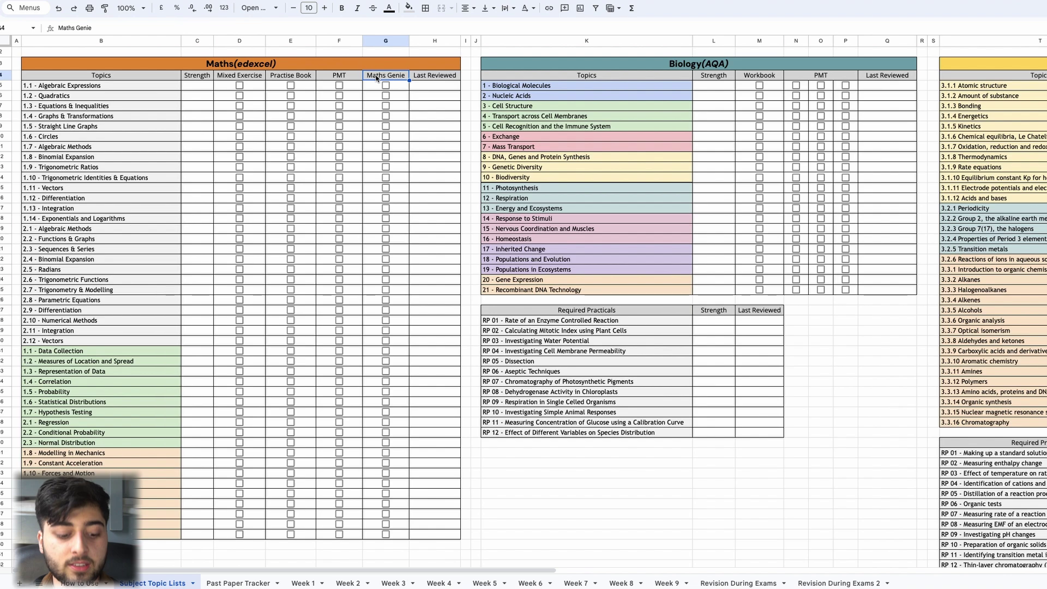
{"action": "left_click", "coordinate": [248, 76]}
{"action": "left_click", "coordinate": [255, 119]}
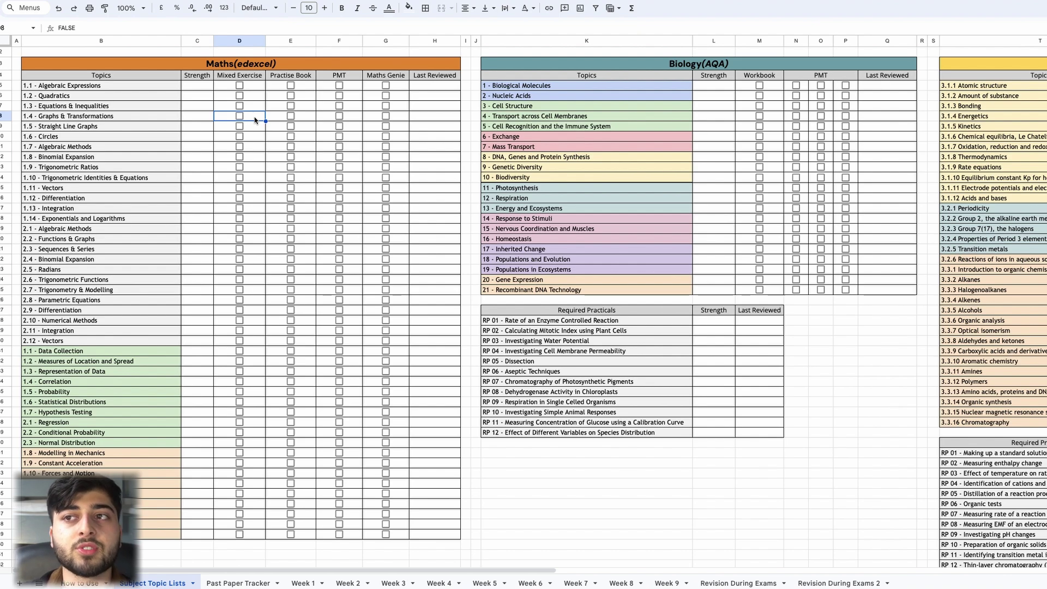
{"action": "left_click", "coordinate": [221, 80]}
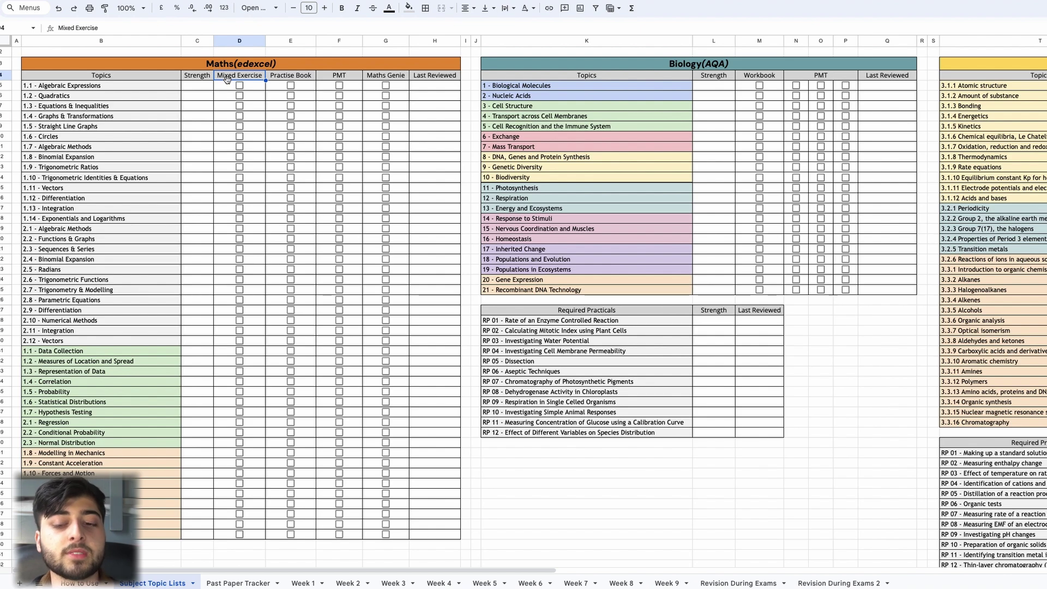
{"action": "left_click", "coordinate": [239, 86]}
{"action": "left_click", "coordinate": [291, 85]}
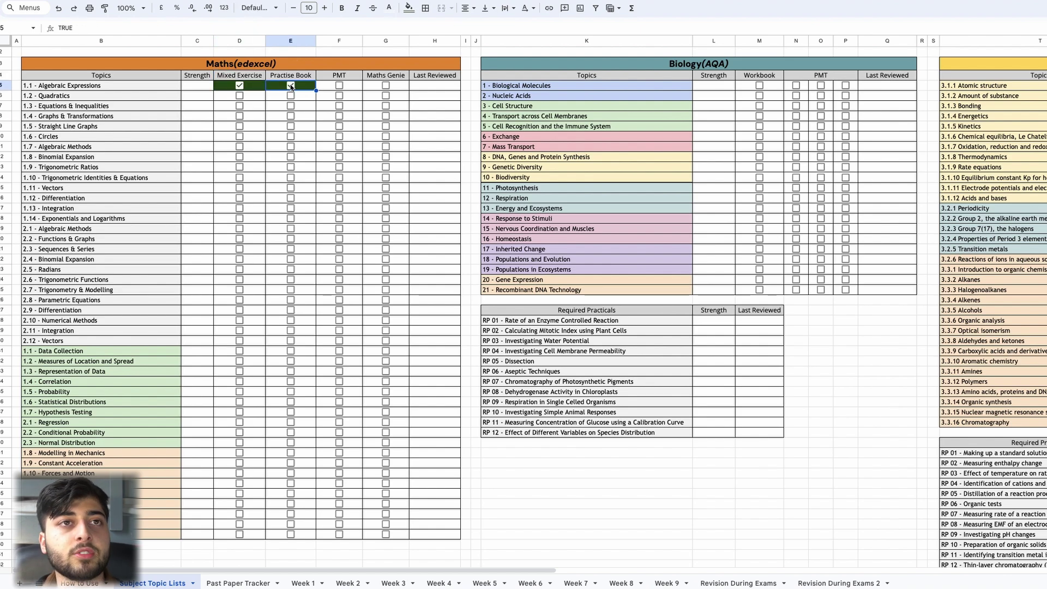
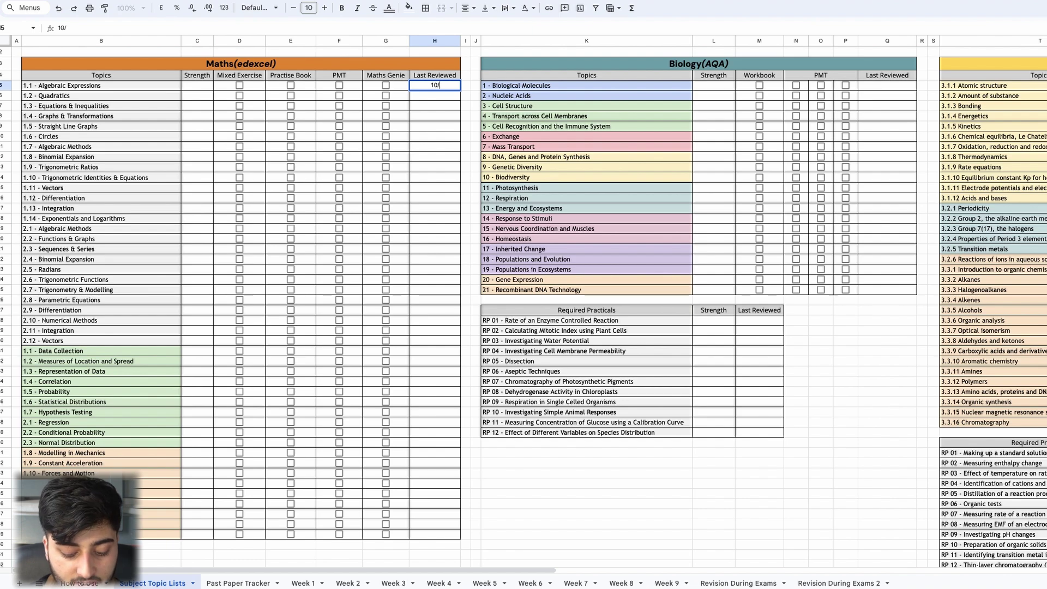
Enter 10/3 as the Last Reviewed date of Maths topic 1.1 Algebraic Expressions, and undo the entry.
{"action": "type", "text": "3"}
{"action": "key", "text": "Return"}
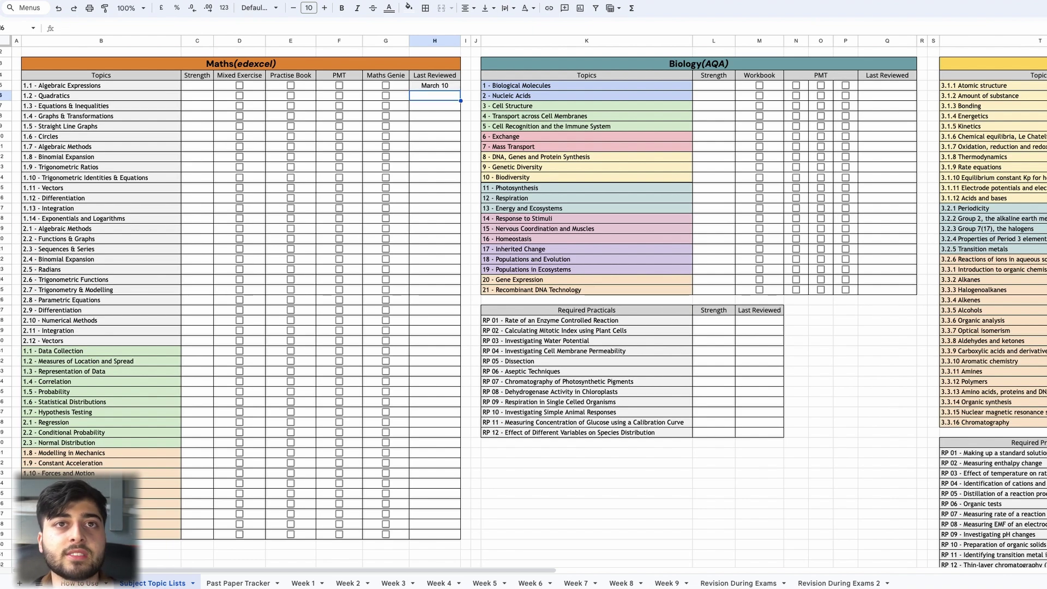
{"action": "key", "text": "ctrl+z"}
{"action": "key", "text": "Left"}
{"action": "key", "text": "Left"}
{"action": "key", "text": "Down"}
{"action": "key", "text": "Down"}
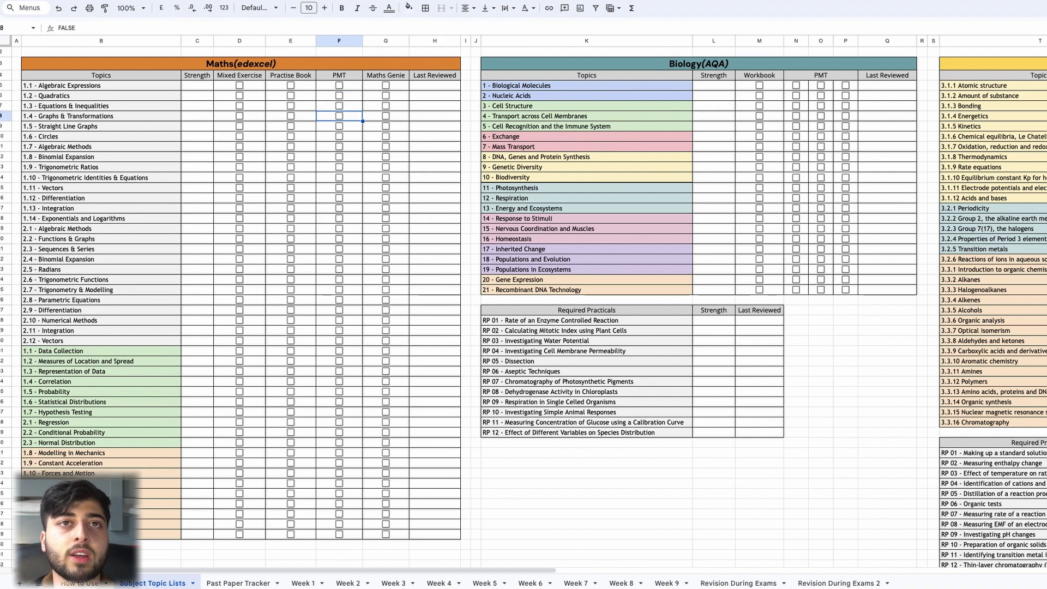
{"action": "key", "text": "Down"}
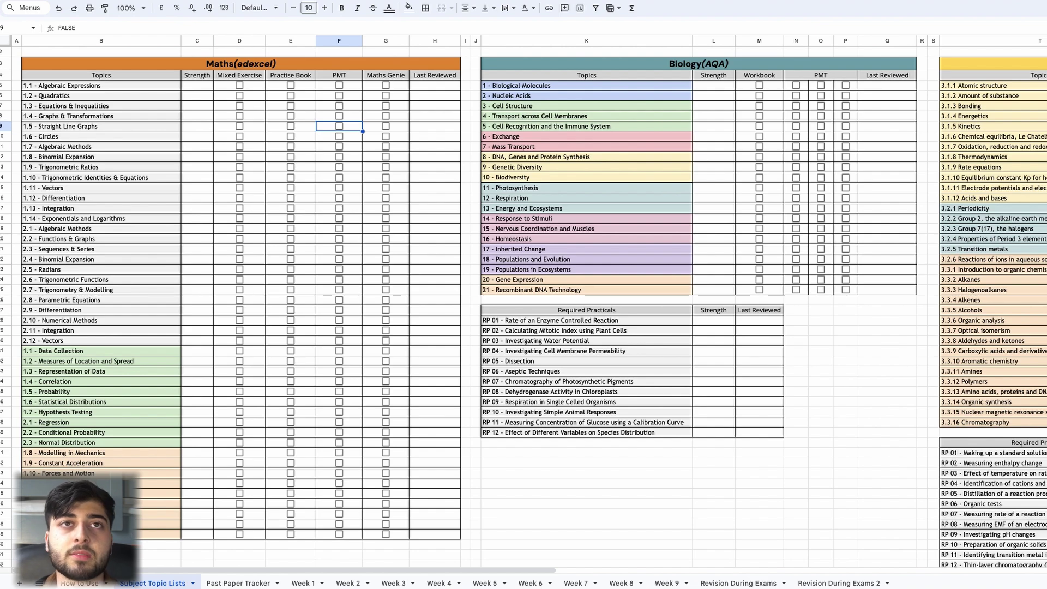
{"action": "key", "text": "Down"}
{"action": "key", "text": "Down"}
{"action": "key", "text": "Down"}
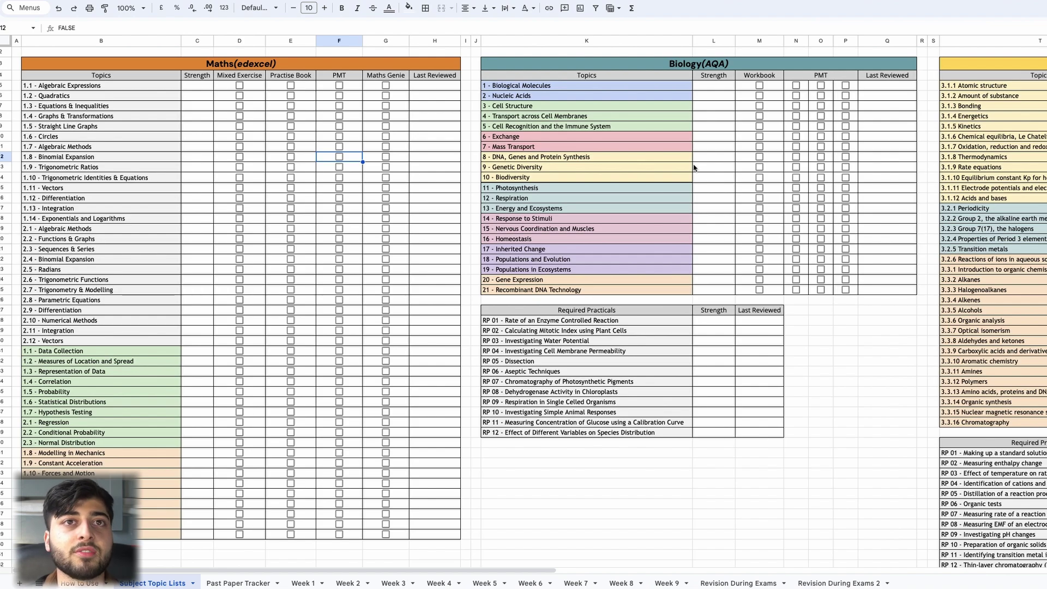
Look over the Topics, Strength, Workbook and PMT columns of the Biology (AQA) table.
{"action": "left_click_drag", "start_coordinate": [352, 570], "coordinate": [431, 553]}
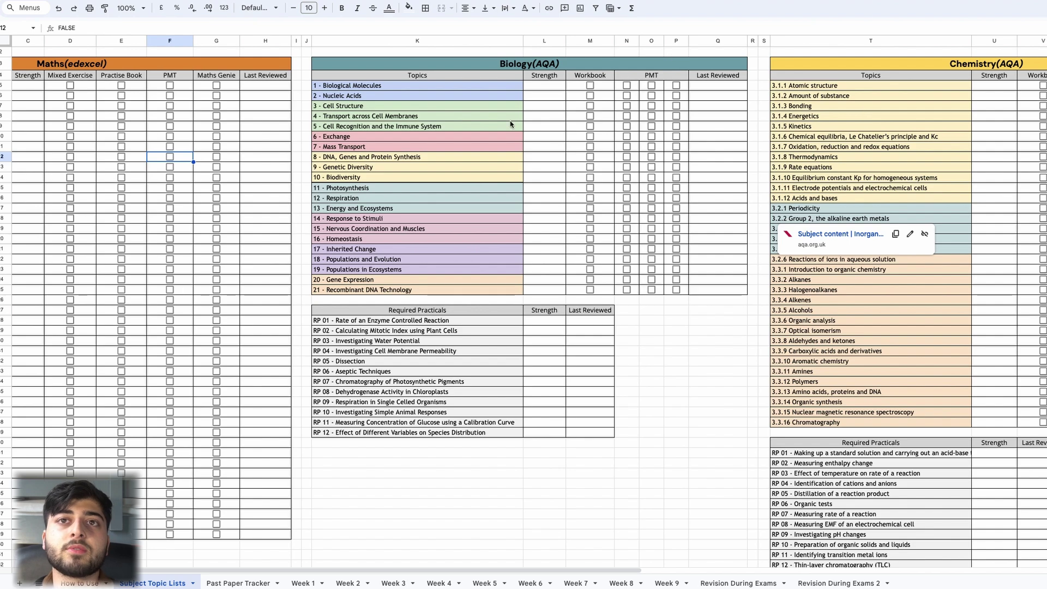
{"action": "left_click", "coordinate": [488, 136]}
{"action": "left_click_drag", "start_coordinate": [545, 82], "coordinate": [559, 223]}
{"action": "left_click", "coordinate": [600, 80]}
{"action": "left_click", "coordinate": [630, 79]}
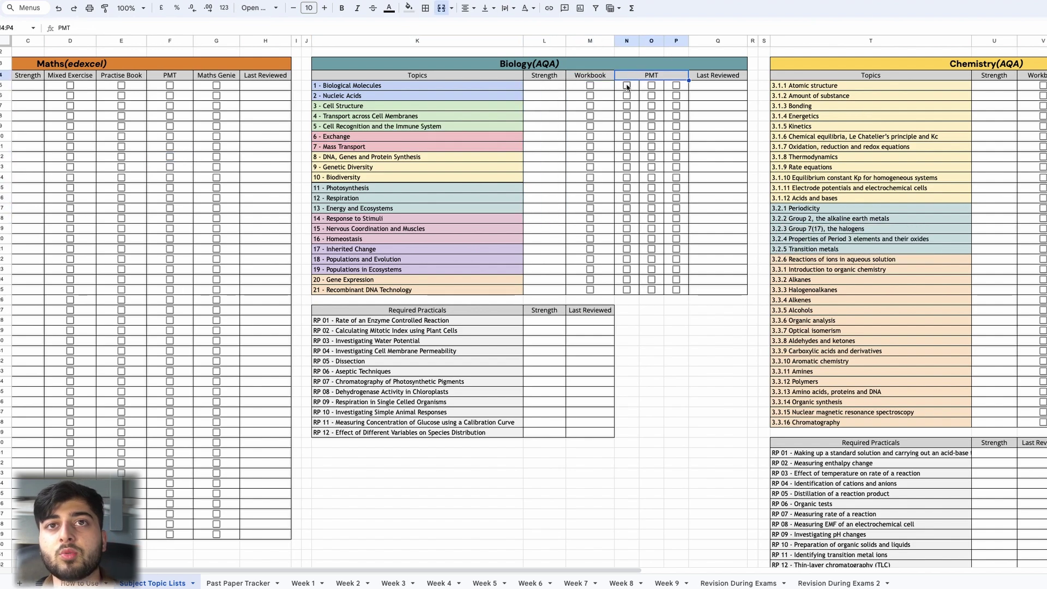
Tick and untick the first and second PMT checkboxes for Biology topic 1 - Biological Molecules.
{"action": "left_click", "coordinate": [627, 87]}
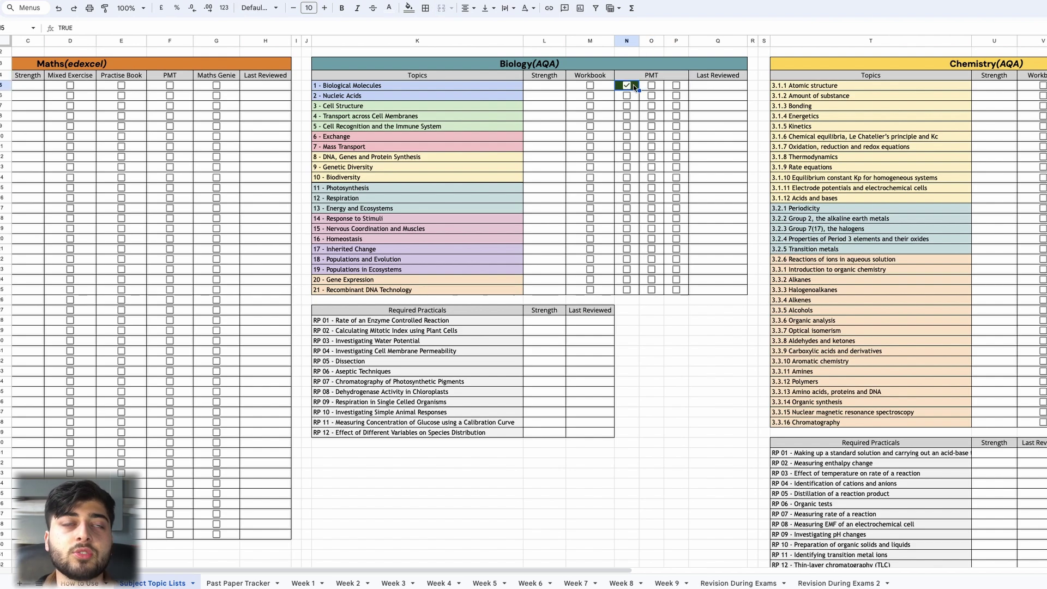
{"action": "left_click", "coordinate": [628, 87]}
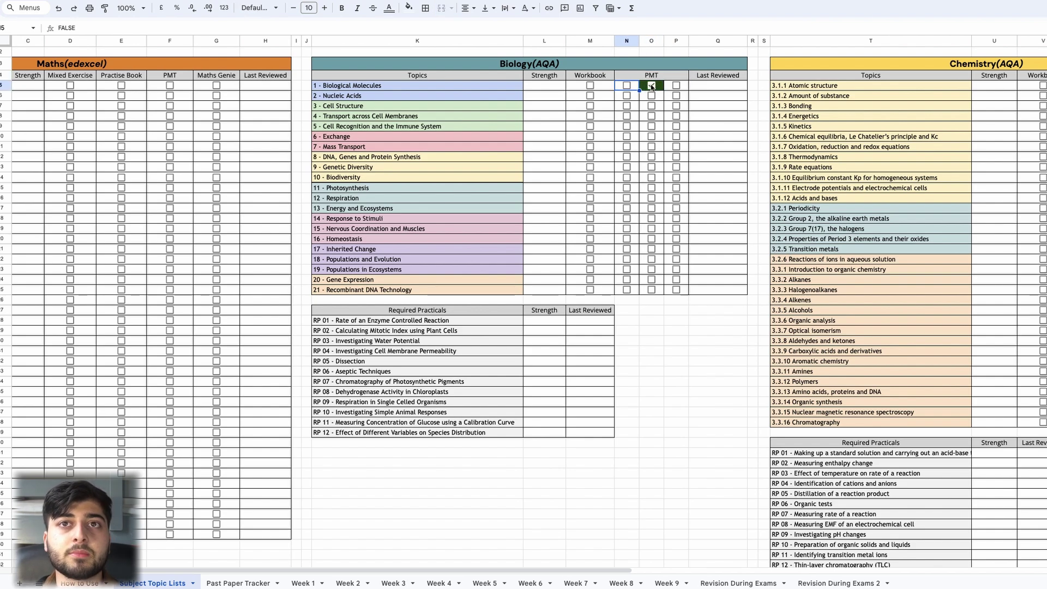
{"action": "key", "text": "Right"}
{"action": "key", "text": "space"}
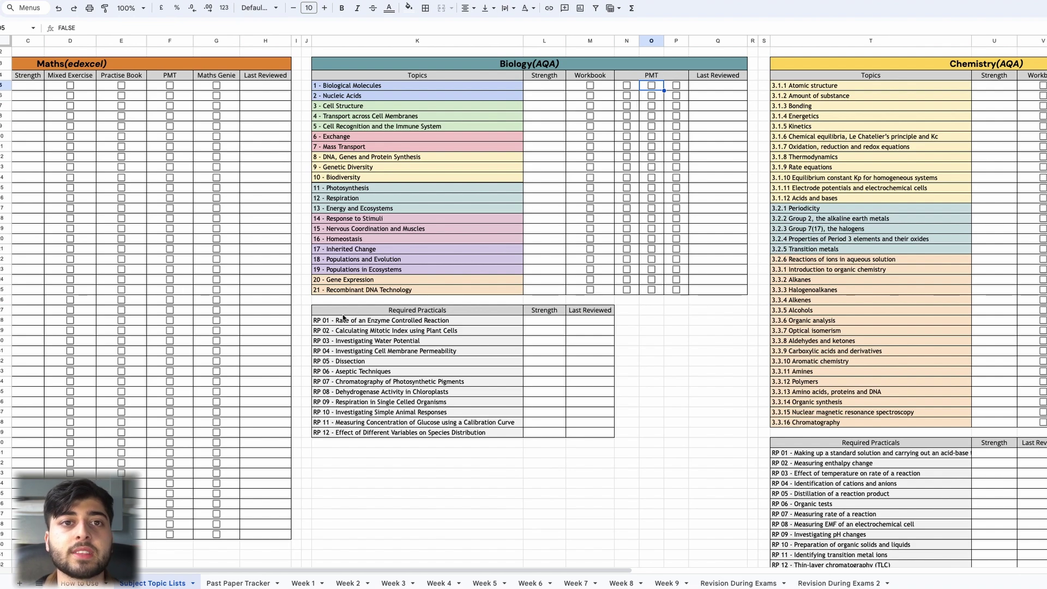
Review the Biology Required Practicals table, and return to the Maths table's last Mixed Exercise row.
{"action": "left_click_drag", "start_coordinate": [354, 312], "coordinate": [570, 463]}
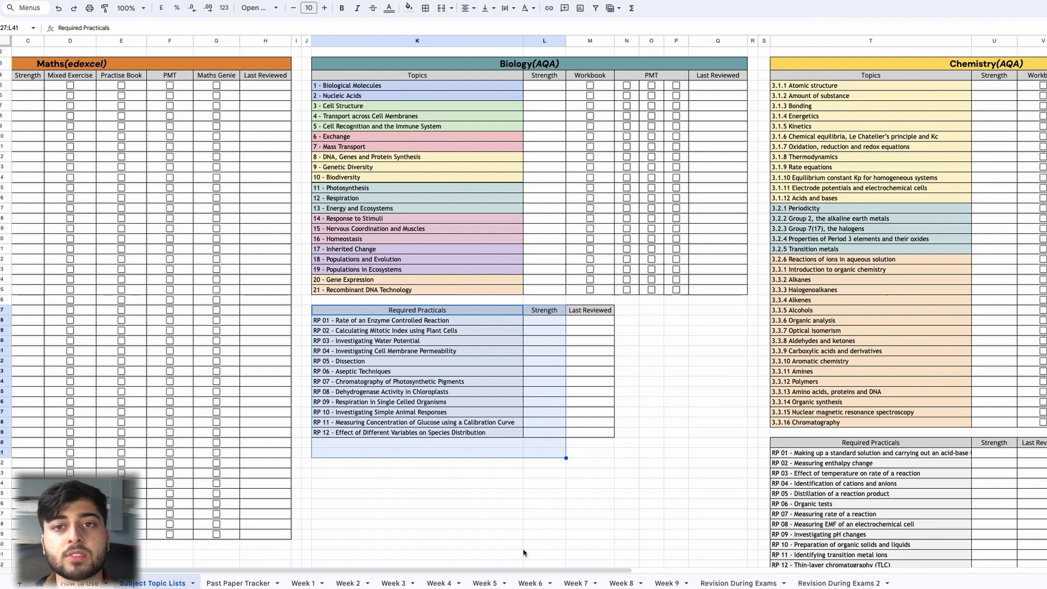
{"action": "left_click_drag", "start_coordinate": [507, 570], "coordinate": [431, 567]}
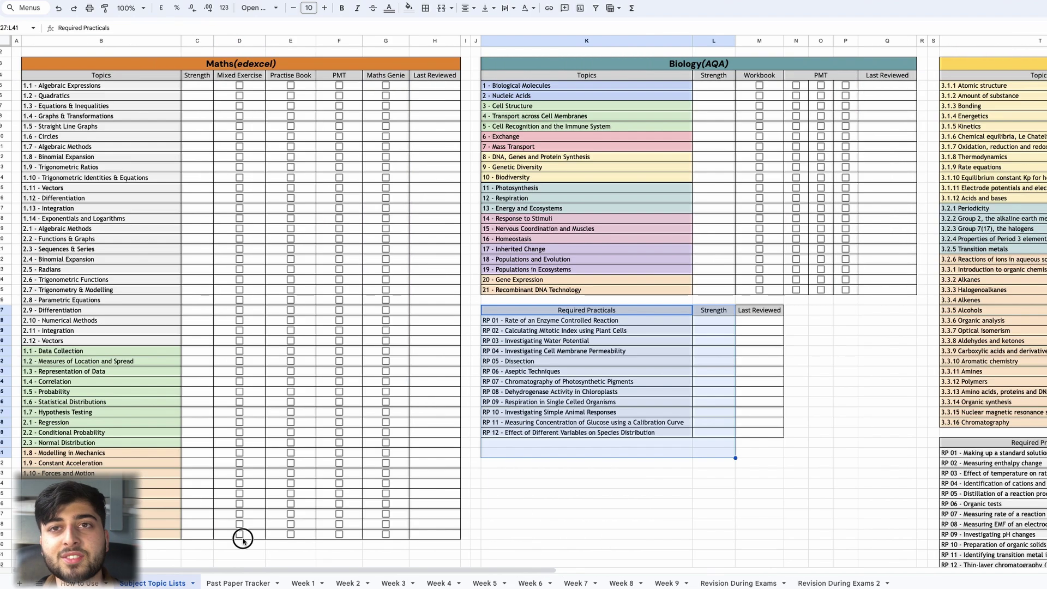
{"action": "left_click", "coordinate": [240, 535]}
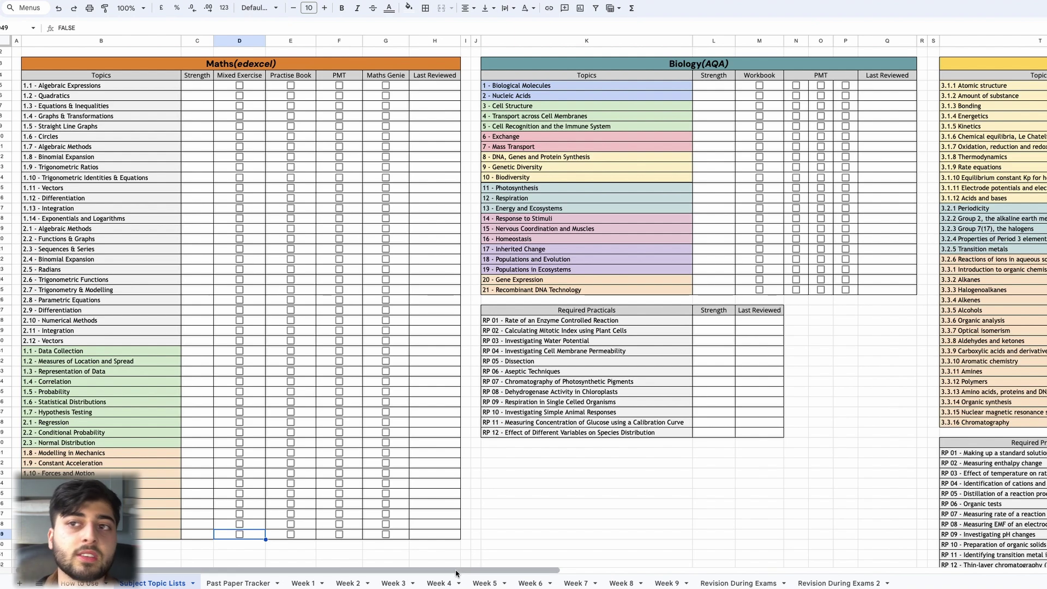
On the Past Paper Tracker sheet, add a Paper 3 row to both the Chemistry and the Subject blocks.
{"action": "left_click", "coordinate": [221, 584]}
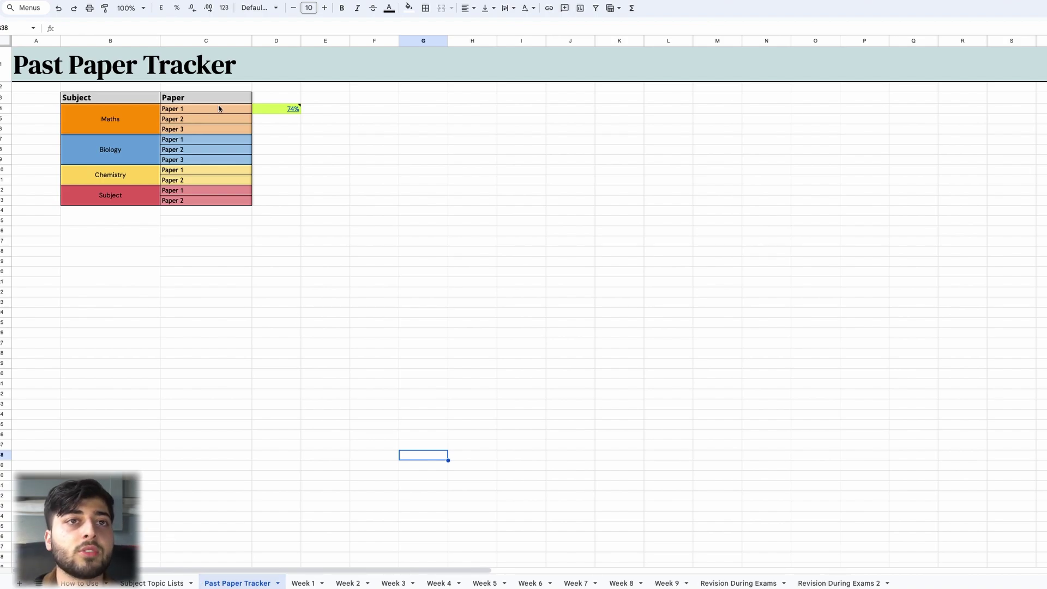
{"action": "left_click", "coordinate": [145, 184]}
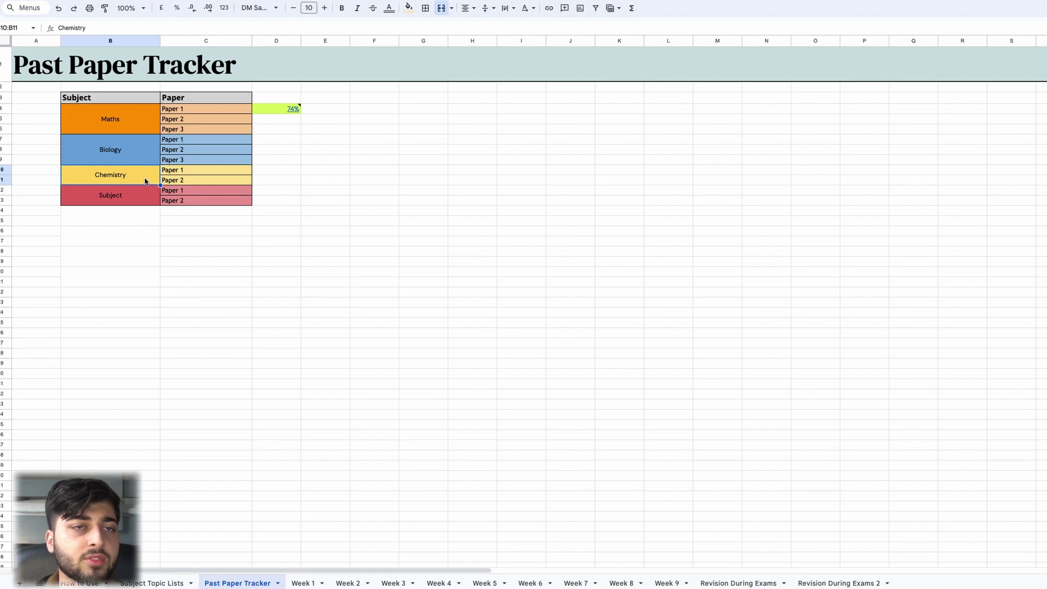
{"action": "right_click", "coordinate": [145, 182]}
{"action": "left_click", "coordinate": [176, 171]}
{"action": "right_click", "coordinate": [184, 181]}
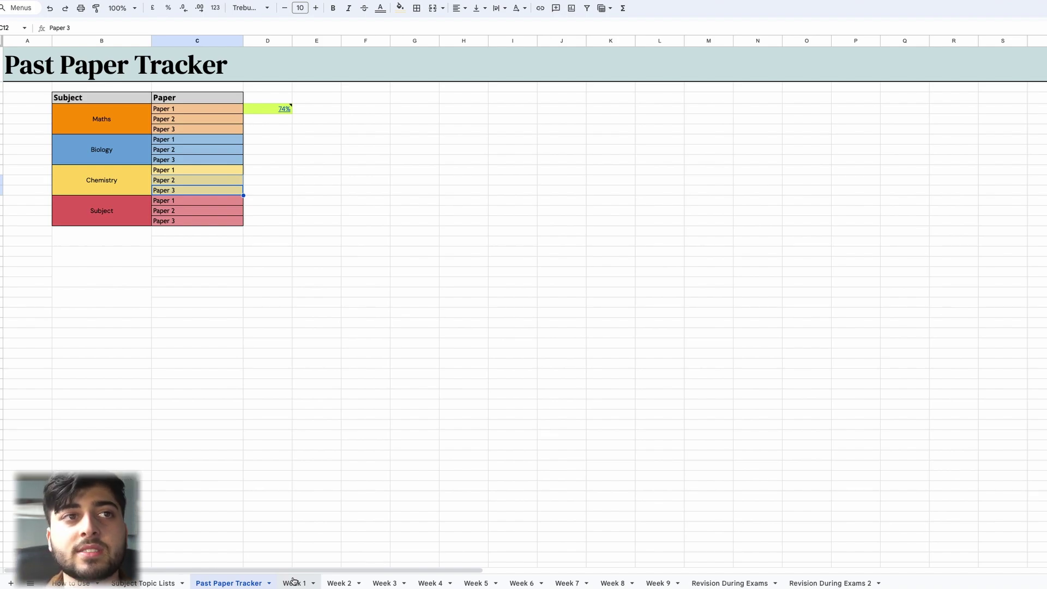
{"action": "left_click", "coordinate": [326, 487]}
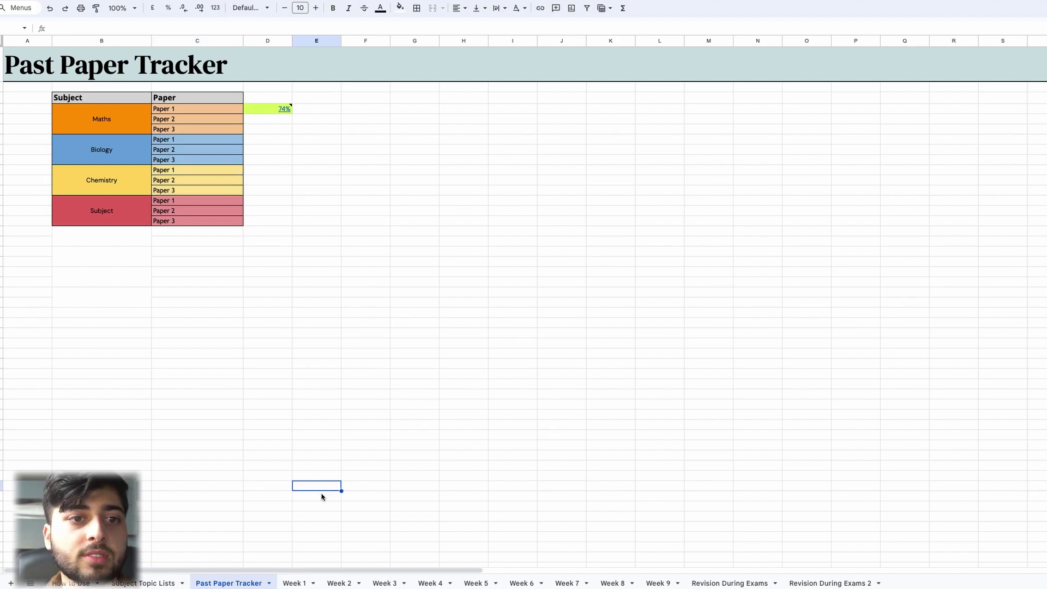
Open the Week 1 sheet and look over the table of topics and tasks to improve this week.
{"action": "left_click", "coordinate": [295, 583]}
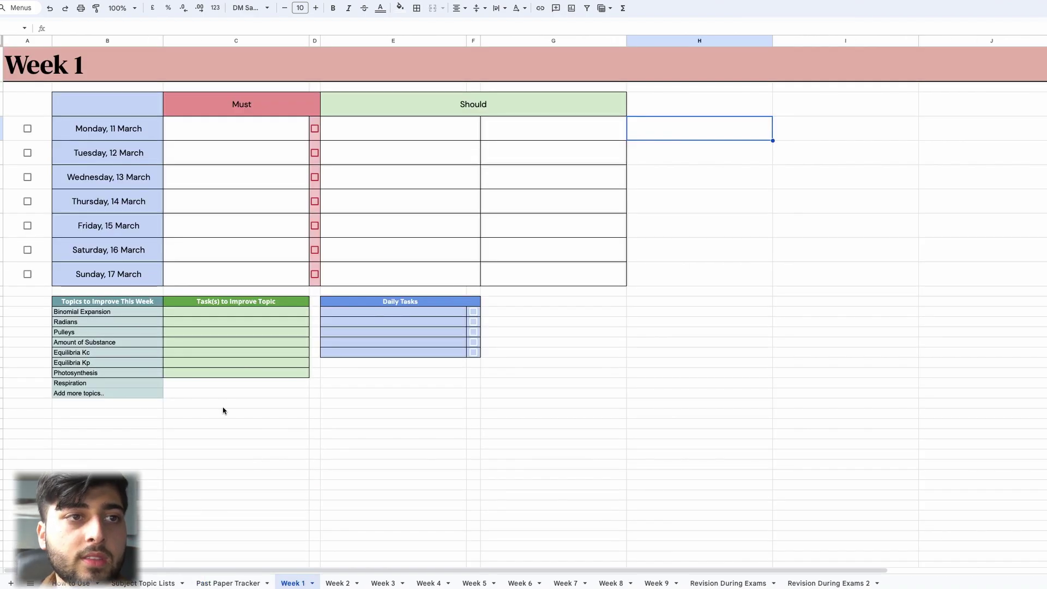
{"action": "left_click_drag", "start_coordinate": [123, 298], "coordinate": [216, 377]}
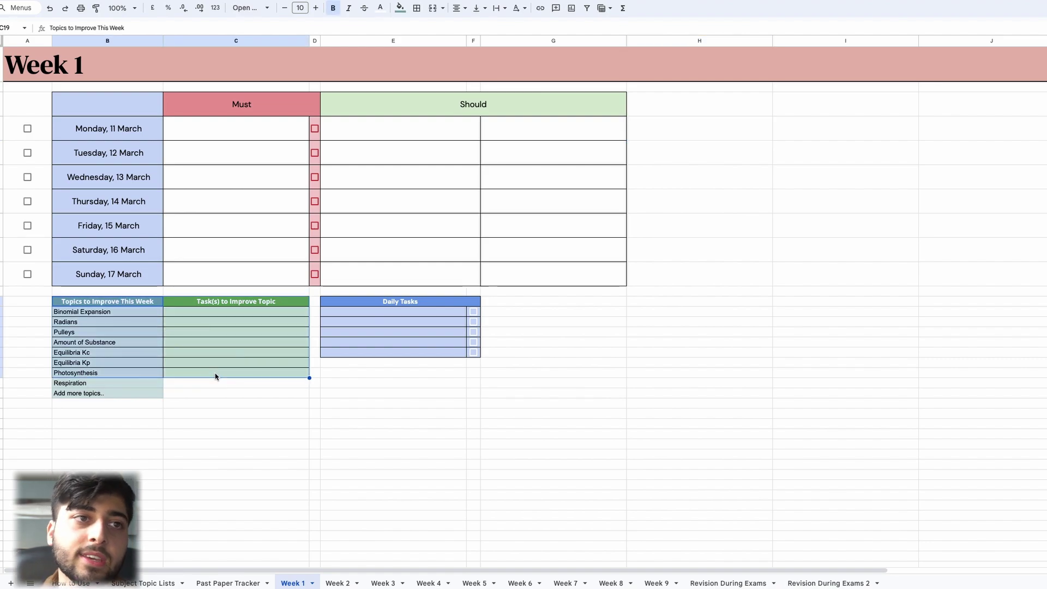
{"action": "left_click", "coordinate": [85, 315]}
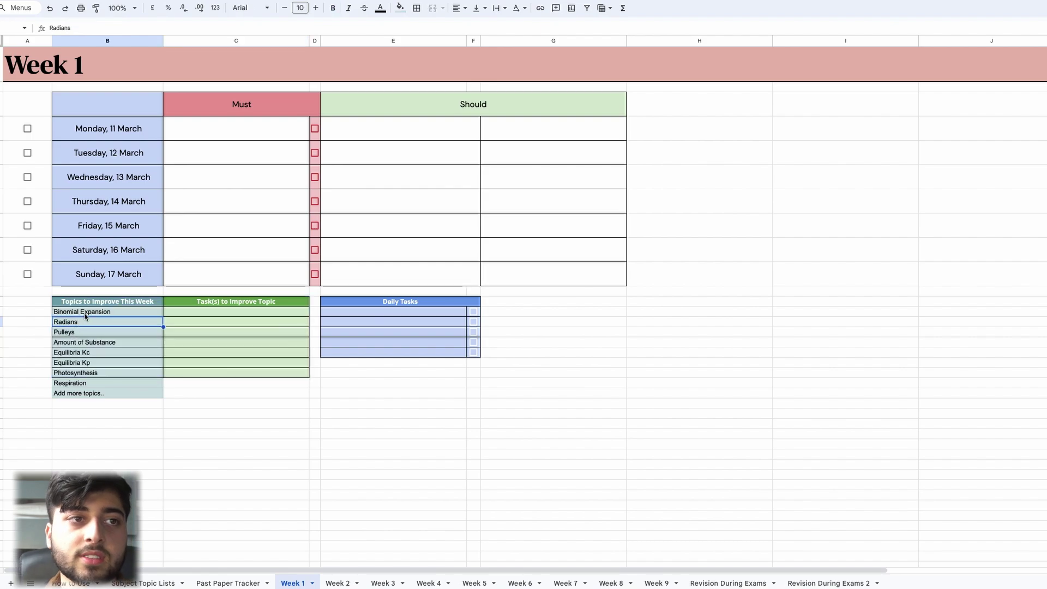
Add the sample entries sdfdsjkl and dsfjkld beneath the Topics to Improve This Week list.
{"action": "left_click", "coordinate": [104, 403]}
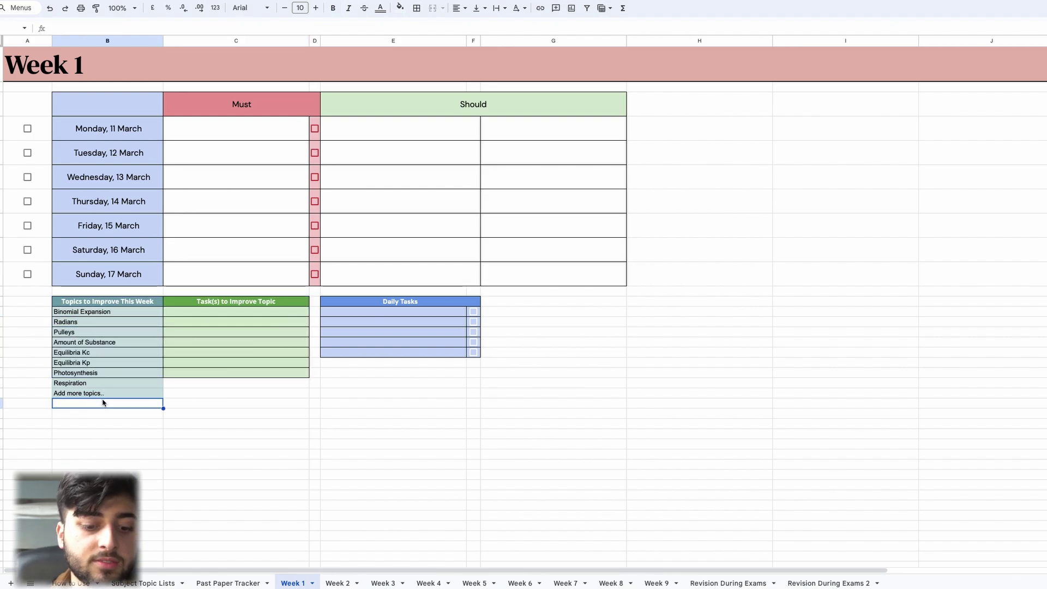
{"action": "type", "text": "sdfdsjkl"}
{"action": "key", "text": "Return"}
{"action": "type", "text": "dsfjkld"}
{"action": "key", "text": "Return"}
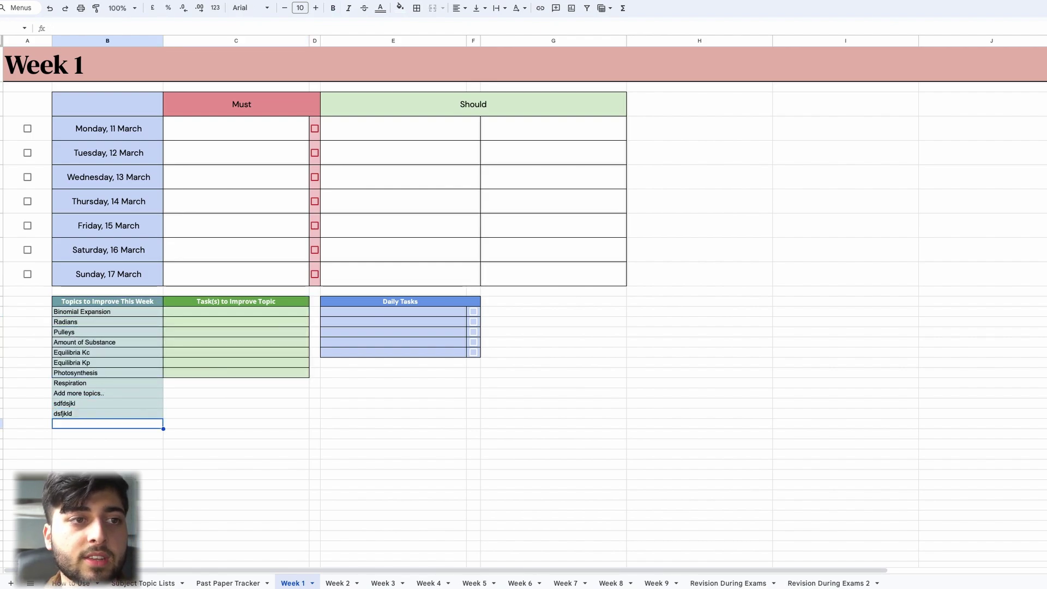
Clear every entry below Photosynthesis in the Topics to Improve This Week list.
{"action": "left_click_drag", "start_coordinate": [98, 415], "coordinate": [98, 387]}
{"action": "key", "text": "Delete"}
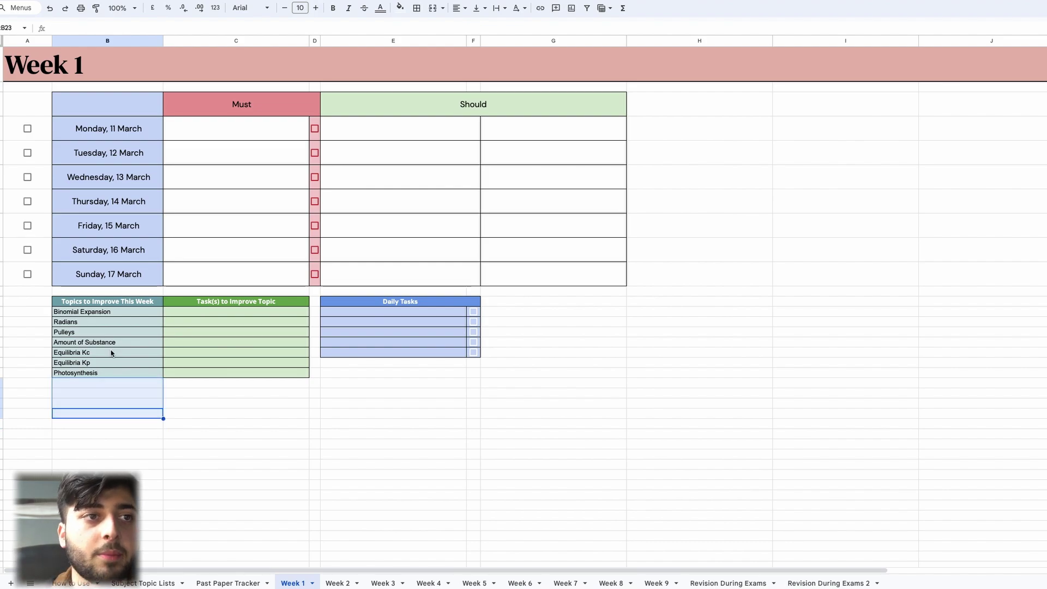
{"action": "left_click", "coordinate": [123, 314]}
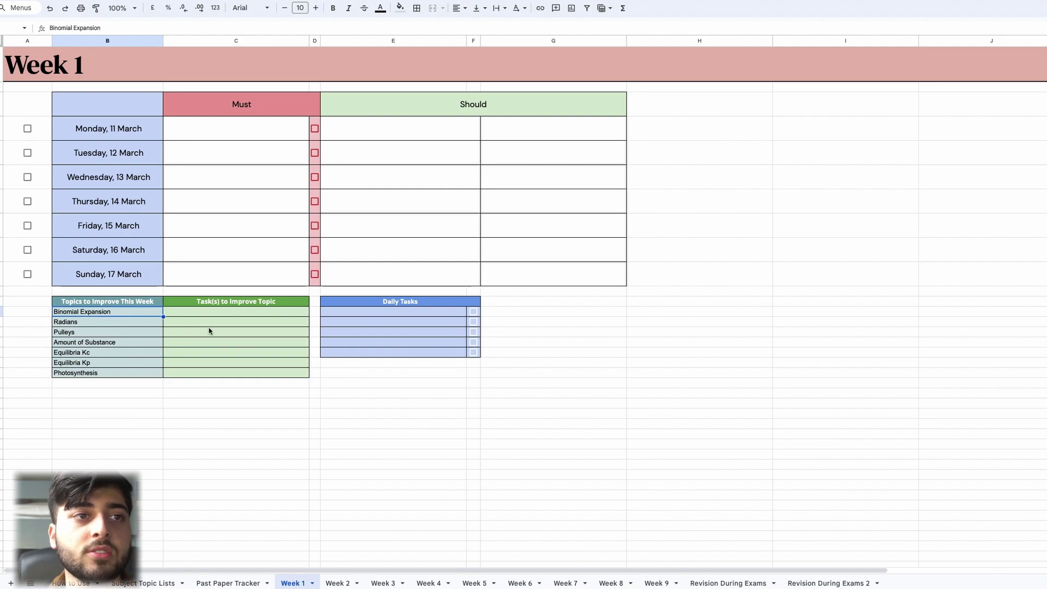
Check the Subject Topic Lists sheet, and enter "Finish mixed exercise on Binomial Expansion" as the Week 1 task for Binomial Expansion.
{"action": "left_click", "coordinate": [143, 583]}
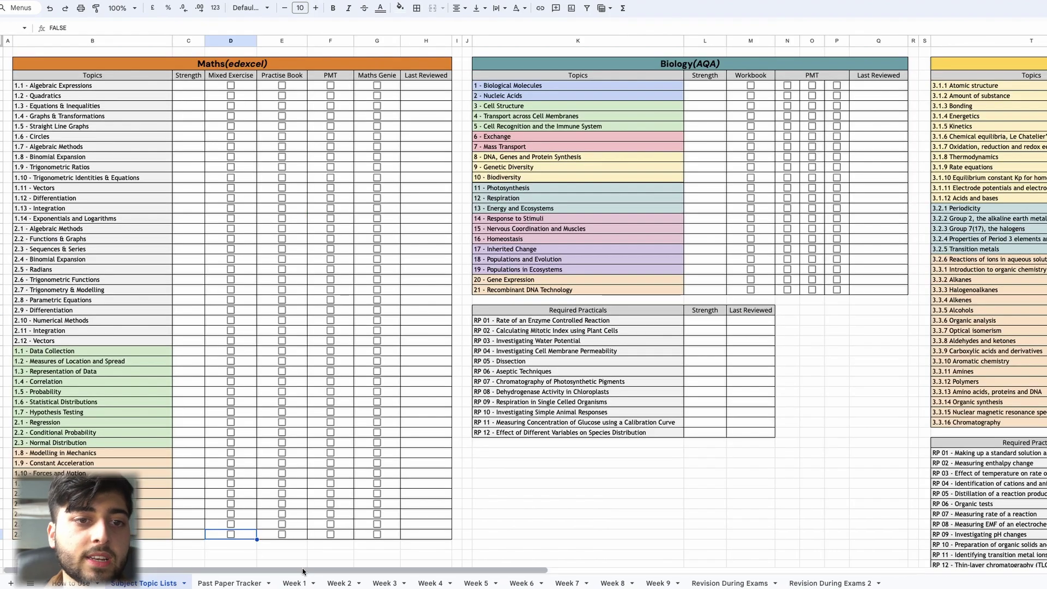
{"action": "left_click", "coordinate": [295, 583]}
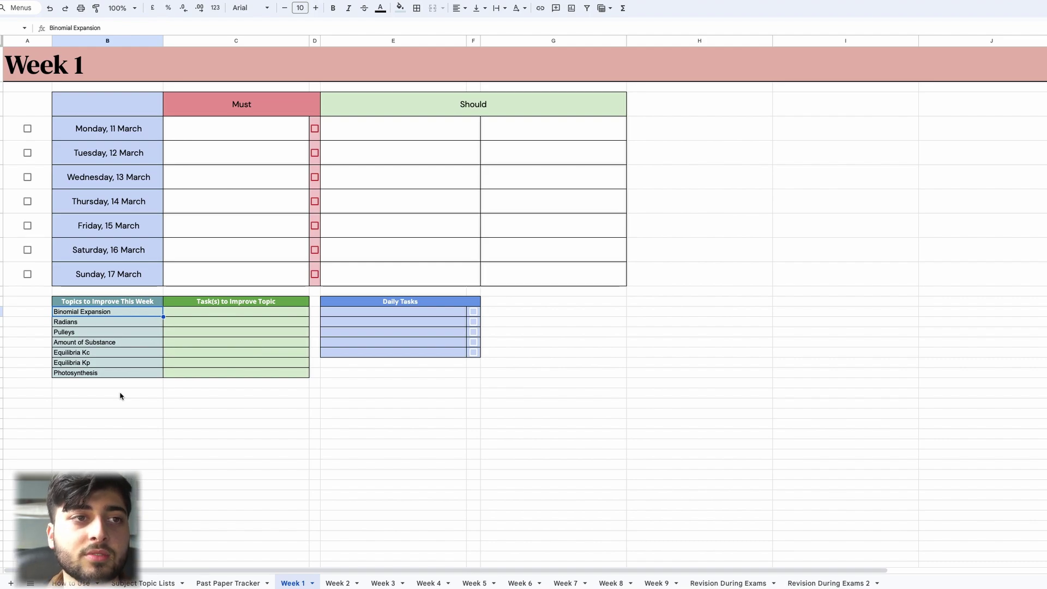
{"action": "key", "text": "Right"}
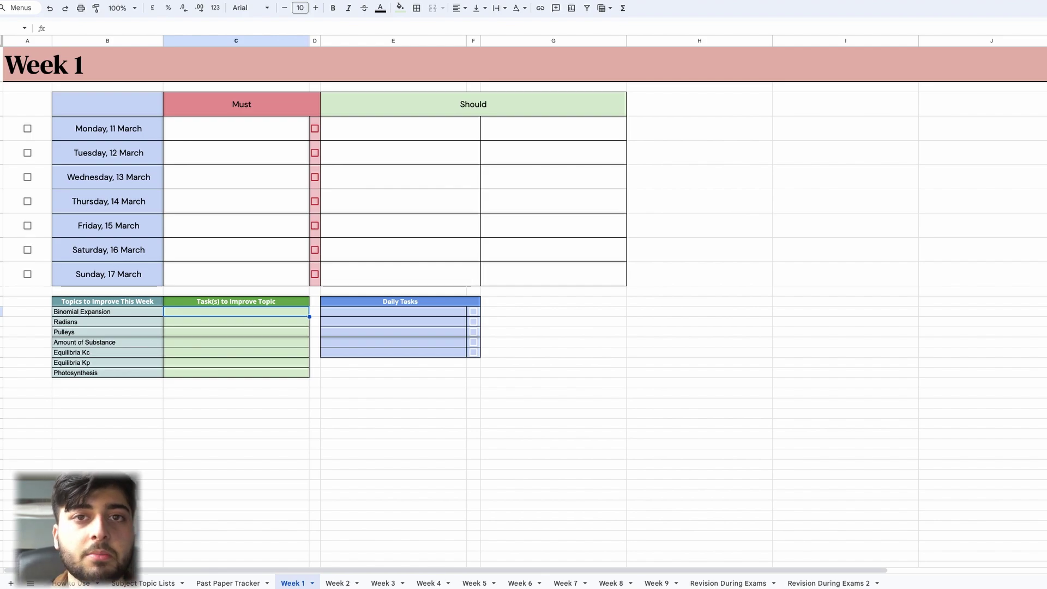
{"action": "type", "text": "Finish mixed exre"}
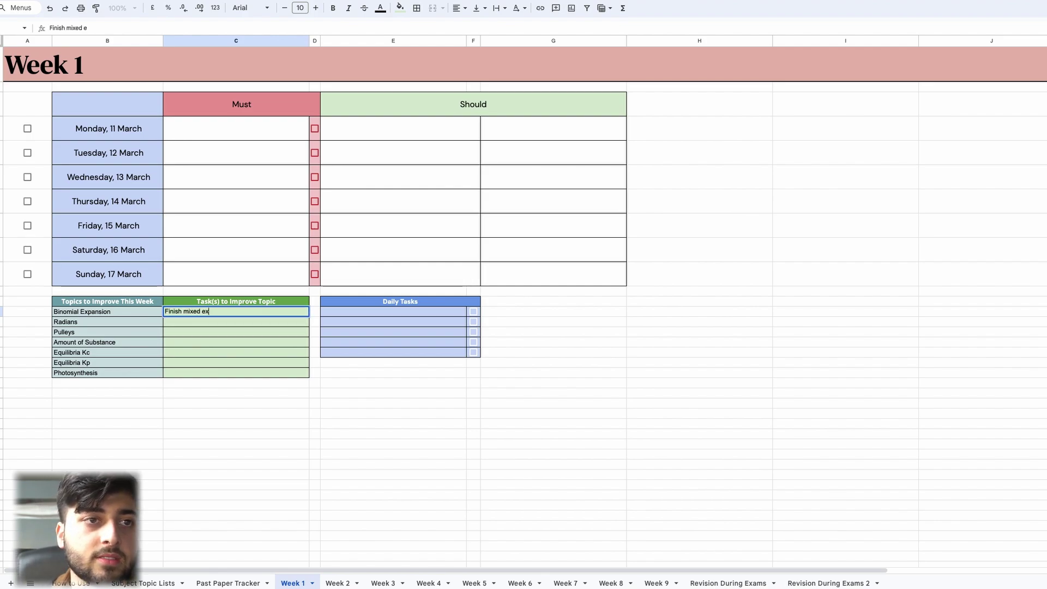
{"action": "key", "text": "BackSpace"}
{"action": "key", "text": "BackSpace"}
{"action": "type", "text": "ercise on "}
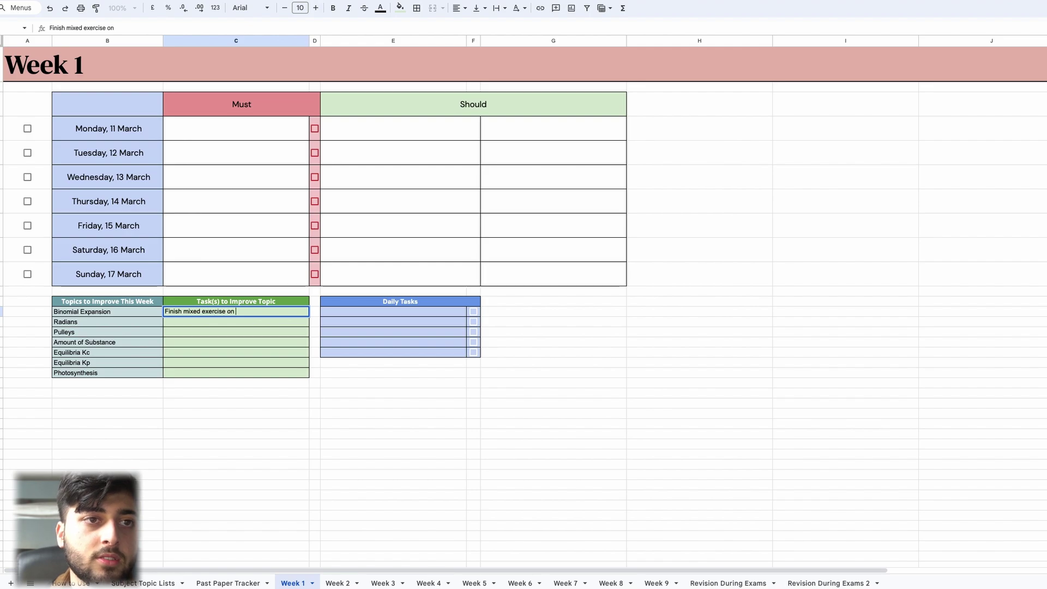
{"action": "type", "text": "Binomial Expansion"}
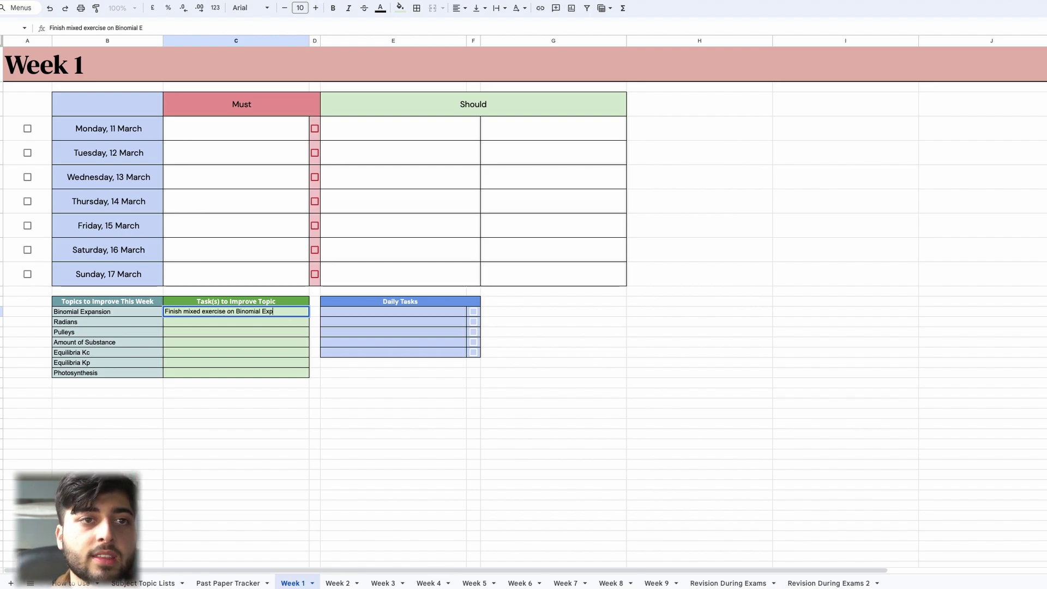
{"action": "key", "text": "Return"}
Enter "Finish mixed exercise on Binomial Expansion" as Monday's Must task and tick its checkbox.
{"action": "left_click", "coordinate": [200, 131]}
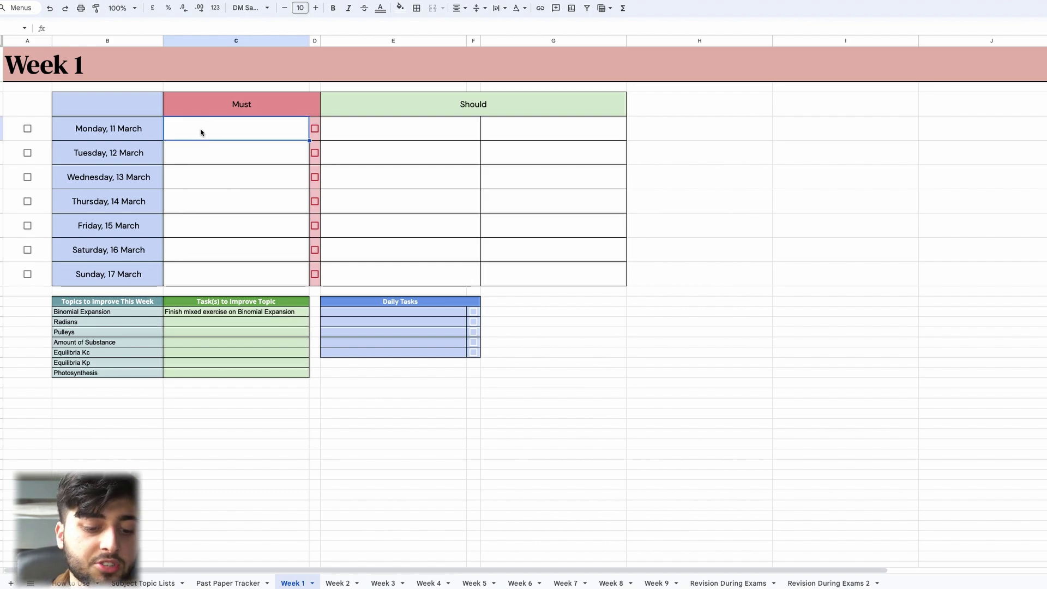
{"action": "type", "text": "Finish "}
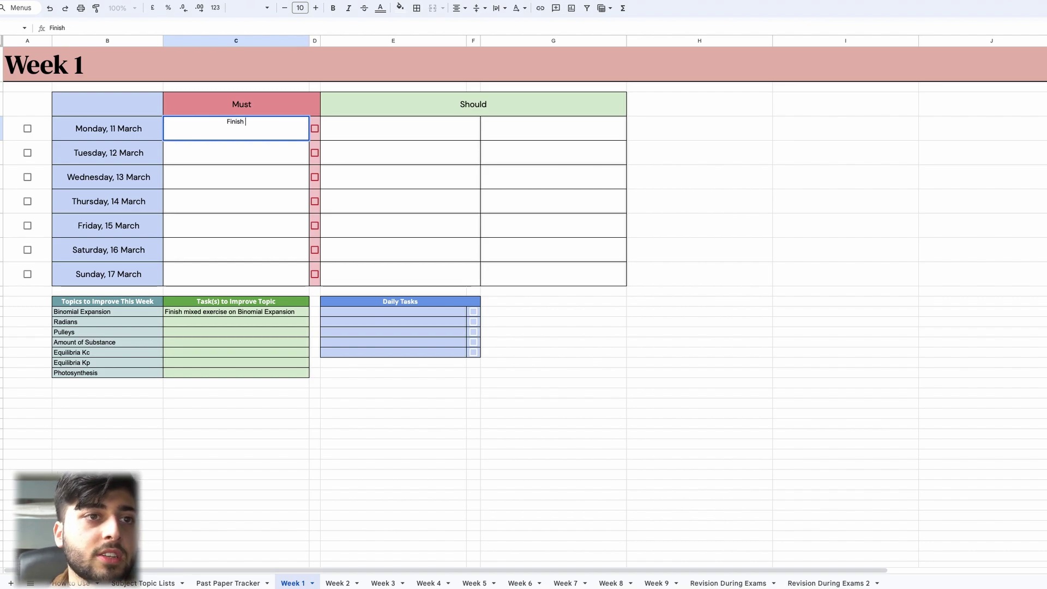
{"action": "type", "text": "mixed e"}
{"action": "key", "text": "Return"}
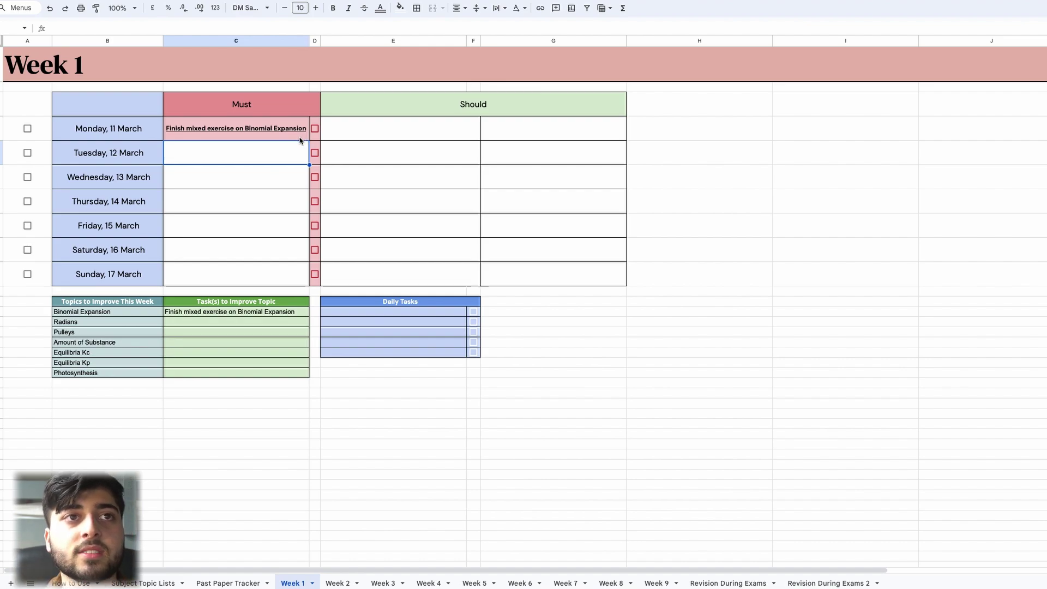
{"action": "left_click", "coordinate": [315, 129]}
Fill Monday's two Should cells with the sample tasks sdfklsdlk and sdffsd.
{"action": "left_click", "coordinate": [444, 129]}
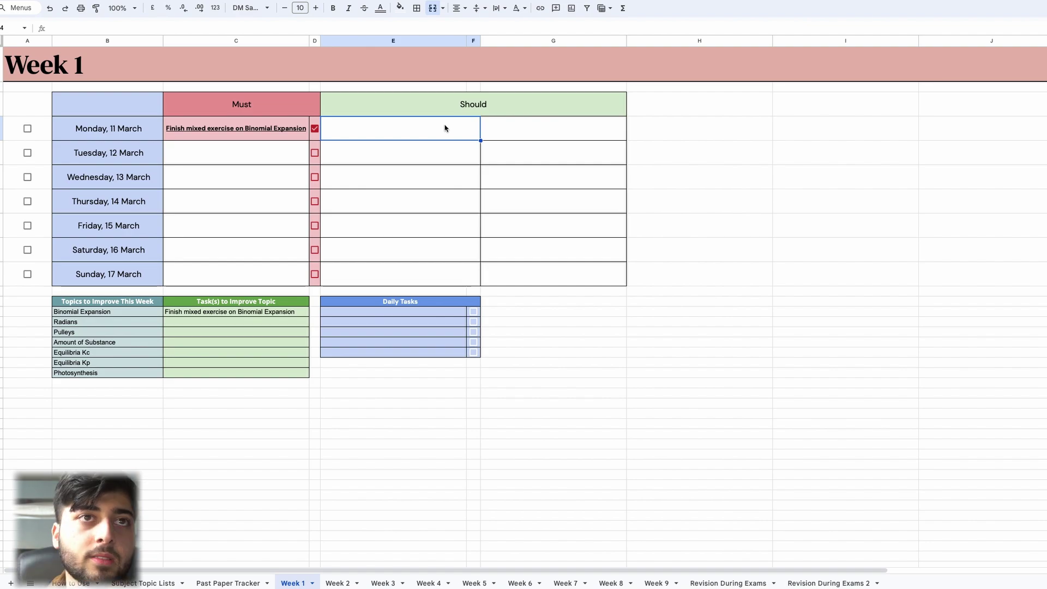
{"action": "type", "text": "sdfklsdlk"}
{"action": "key", "text": "Return"}
{"action": "key", "text": "Up"}
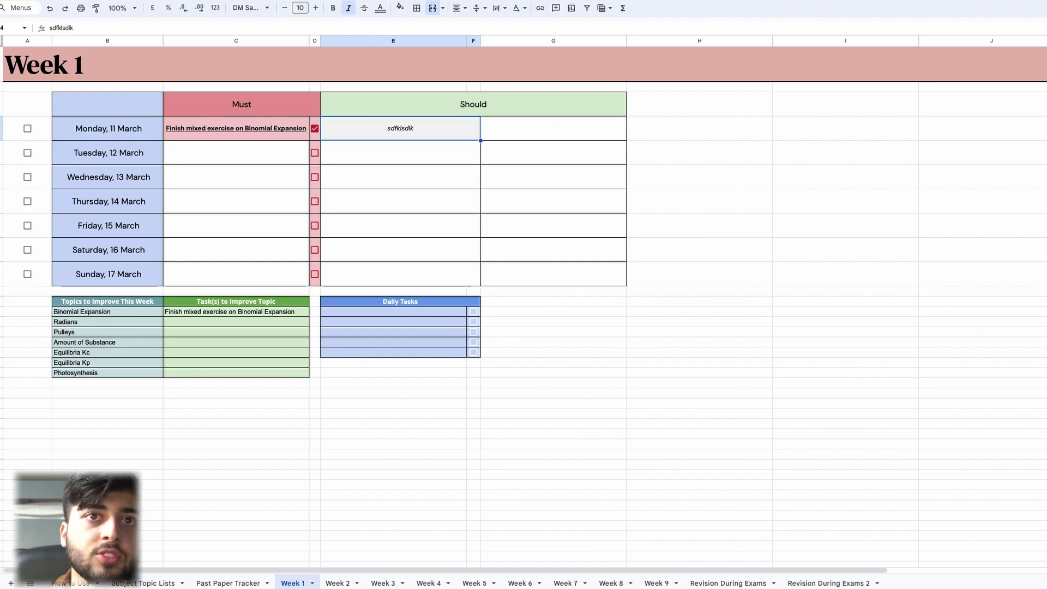
{"action": "left_click", "coordinate": [553, 128]}
{"action": "type", "text": "sdffsd"}
{"action": "key", "text": "Return"}
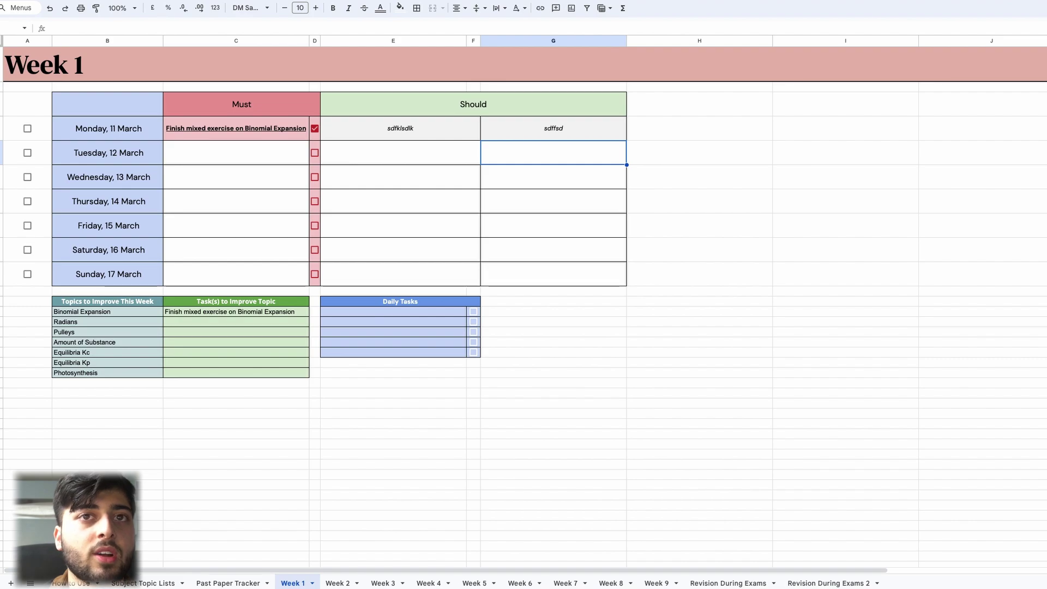
Review the topics and tasks table alongside the Monday to Sunday Must and Should grid.
{"action": "left_click", "coordinate": [400, 152]}
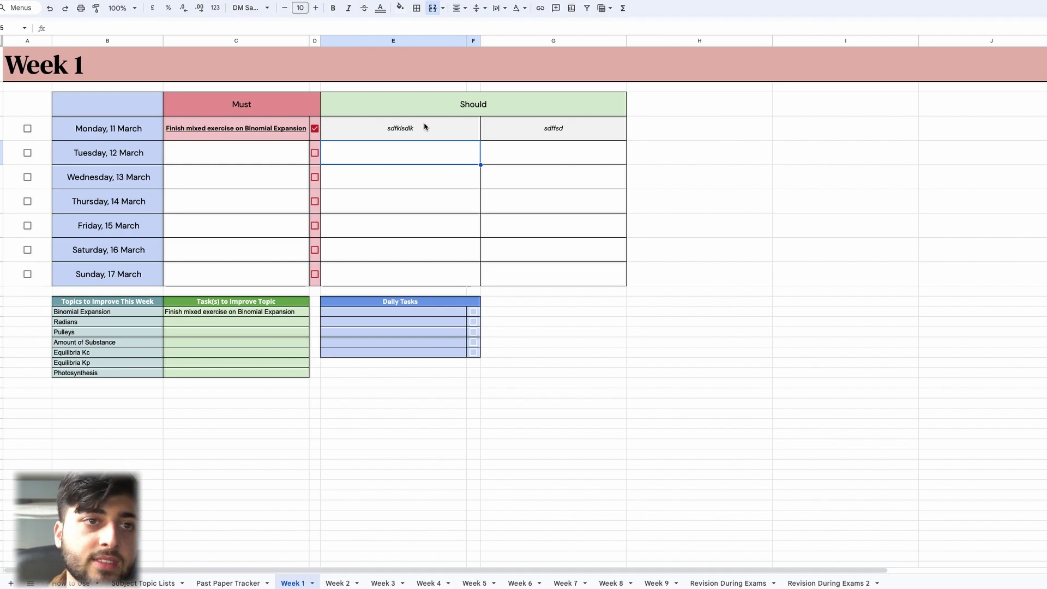
{"action": "left_click_drag", "start_coordinate": [114, 301], "coordinate": [202, 376]}
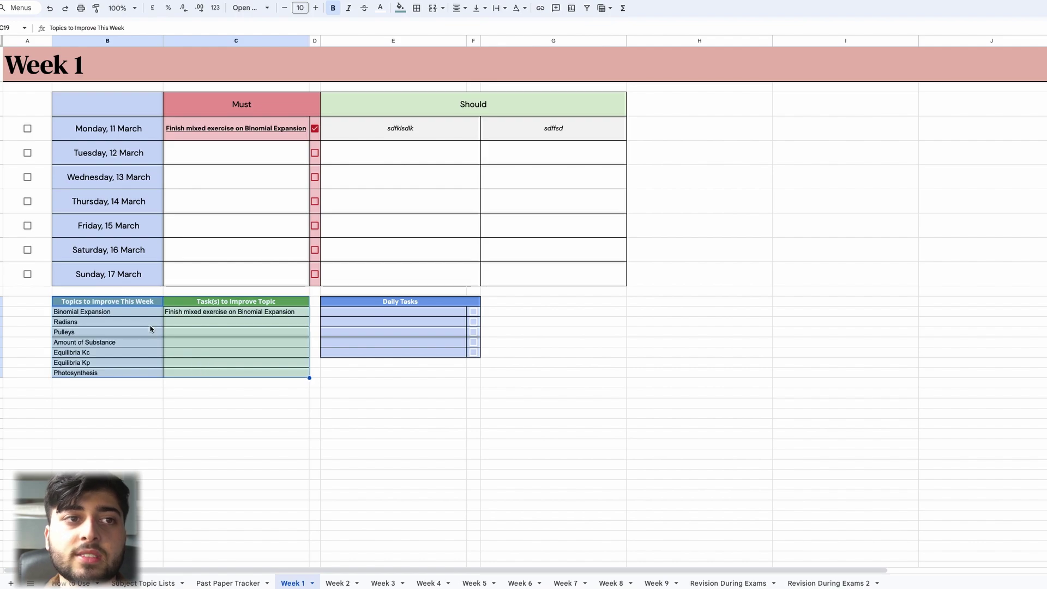
{"action": "left_click_drag", "start_coordinate": [256, 135], "coordinate": [558, 275]}
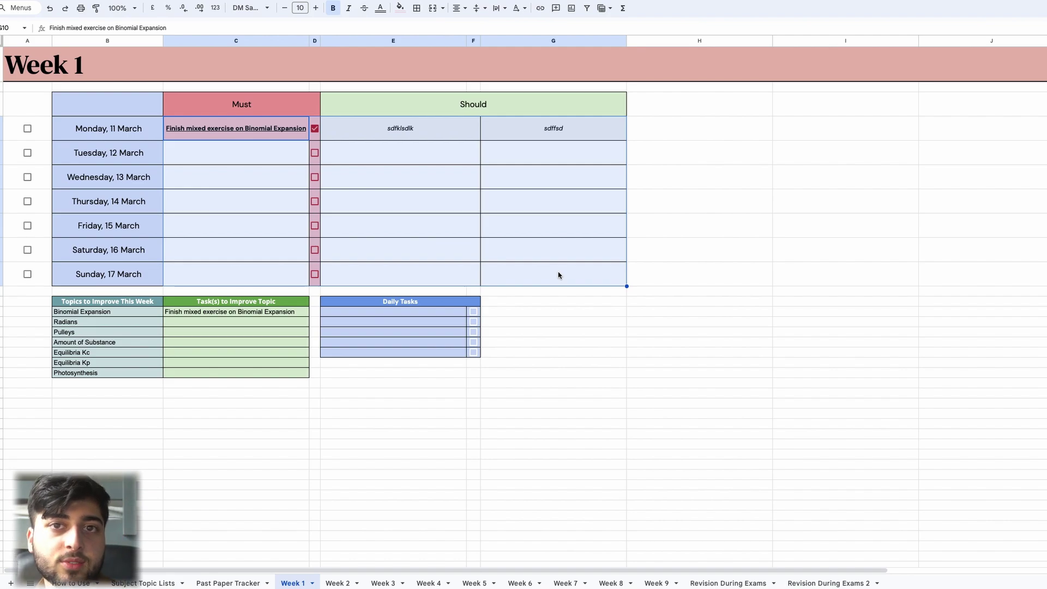
Enter the sample tasks sdfds and sdfs in Monday's two cells beyond the Should columns.
{"action": "left_click", "coordinate": [715, 127]}
{"action": "type", "text": "sdfds"}
{"action": "left_click", "coordinate": [820, 135]}
{"action": "type", "text": "sdfds"}
{"action": "key", "text": "Return"}
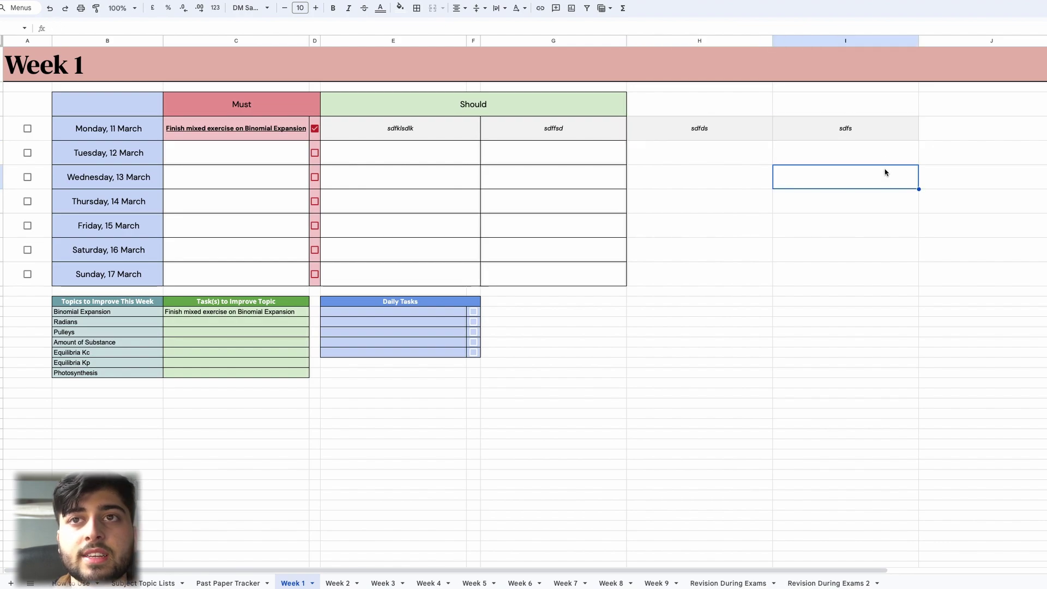
Delete Monday's two extra entries outside the table and both of its Should tasks.
{"action": "left_click", "coordinate": [867, 136]}
{"action": "key", "text": "Delete"}
{"action": "left_click", "coordinate": [729, 130]}
{"action": "key", "text": "Delete"}
{"action": "left_click", "coordinate": [554, 127]}
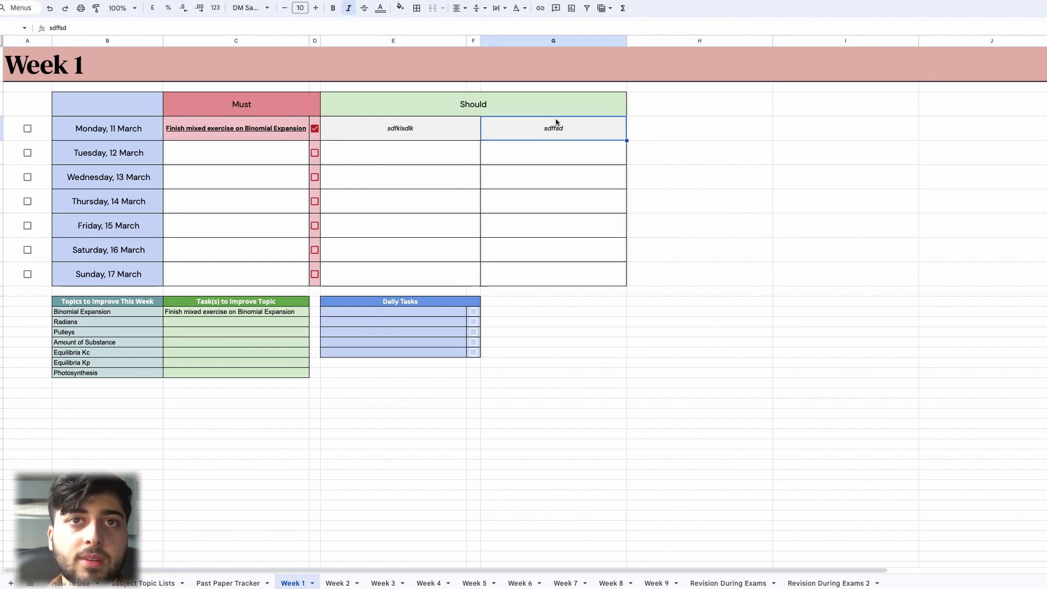
{"action": "key", "text": "Delete"}
{"action": "left_click", "coordinate": [349, 134]}
{"action": "key", "text": "Delete"}
{"action": "key", "text": "Left"}
{"action": "key", "text": "Left"}
Enter sad and asd as Monday's Should tasks, and tick and untick the checkbox beside Monday, 11 March.
{"action": "left_click", "coordinate": [348, 135]}
{"action": "type", "text": "sad"}
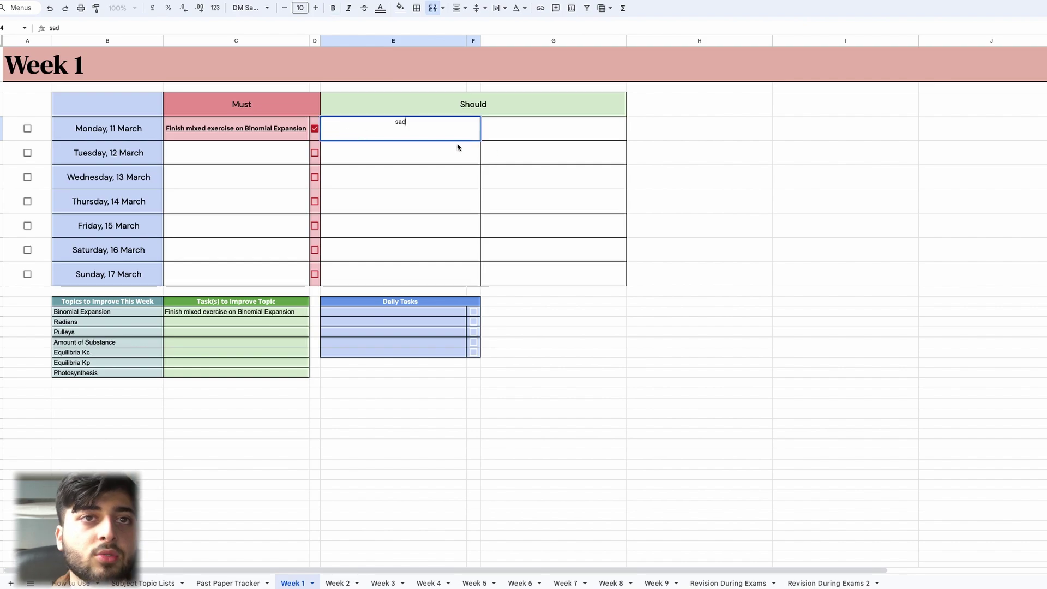
{"action": "left_click", "coordinate": [502, 136]}
{"action": "type", "text": "asd"}
{"action": "left_click", "coordinate": [351, 152]}
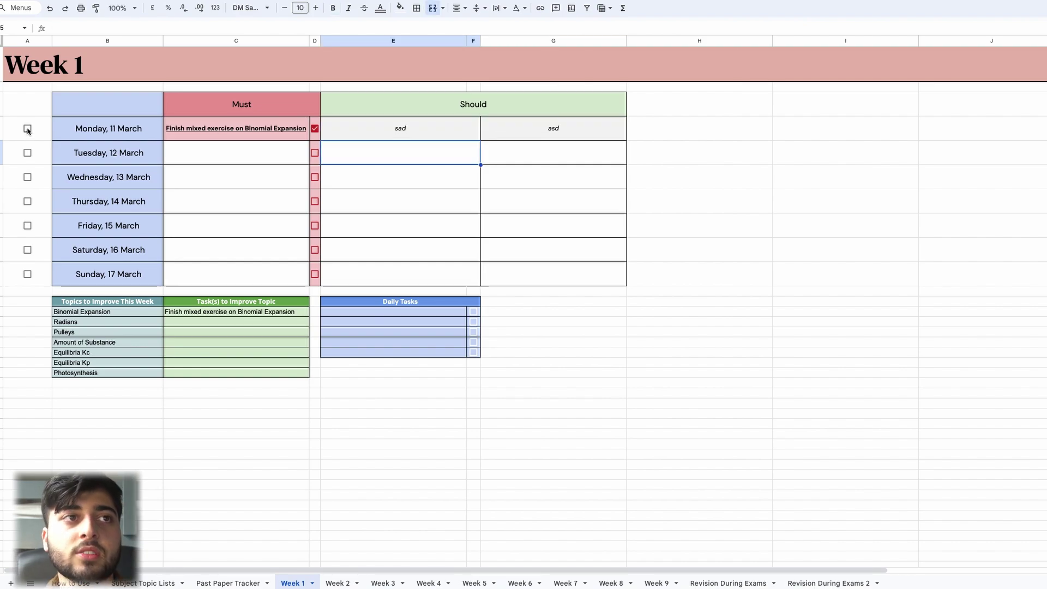
{"action": "left_click", "coordinate": [28, 130]}
{"action": "left_click", "coordinate": [27, 128]}
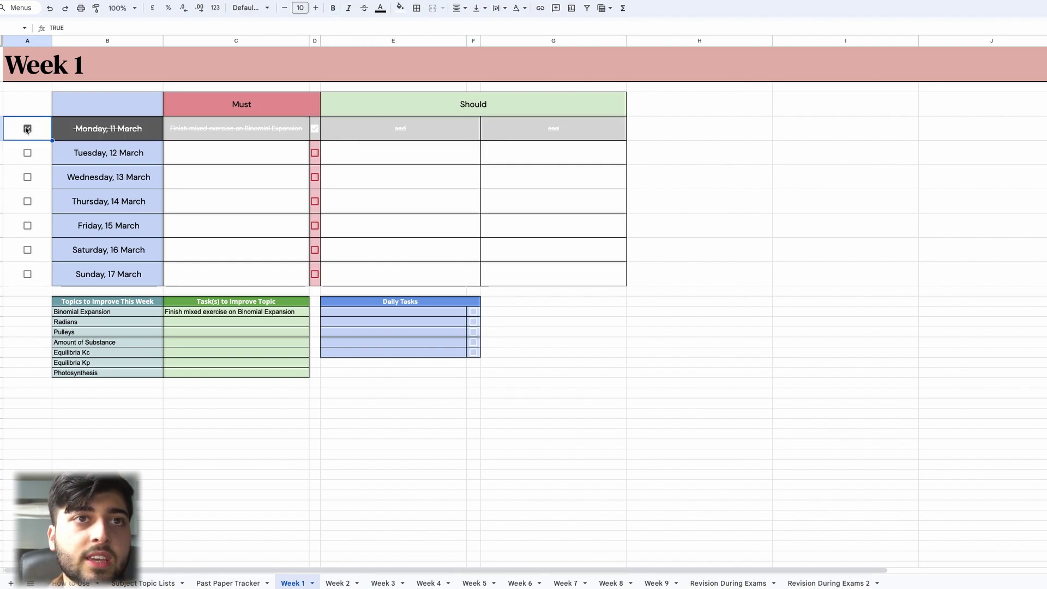
Clear Monday's Must task, its tick and both Should tasks.
{"action": "left_click", "coordinate": [237, 135]}
{"action": "key", "text": "Delete"}
{"action": "key", "text": "Right"}
{"action": "key", "text": "Delete"}
{"action": "key", "text": "Right"}
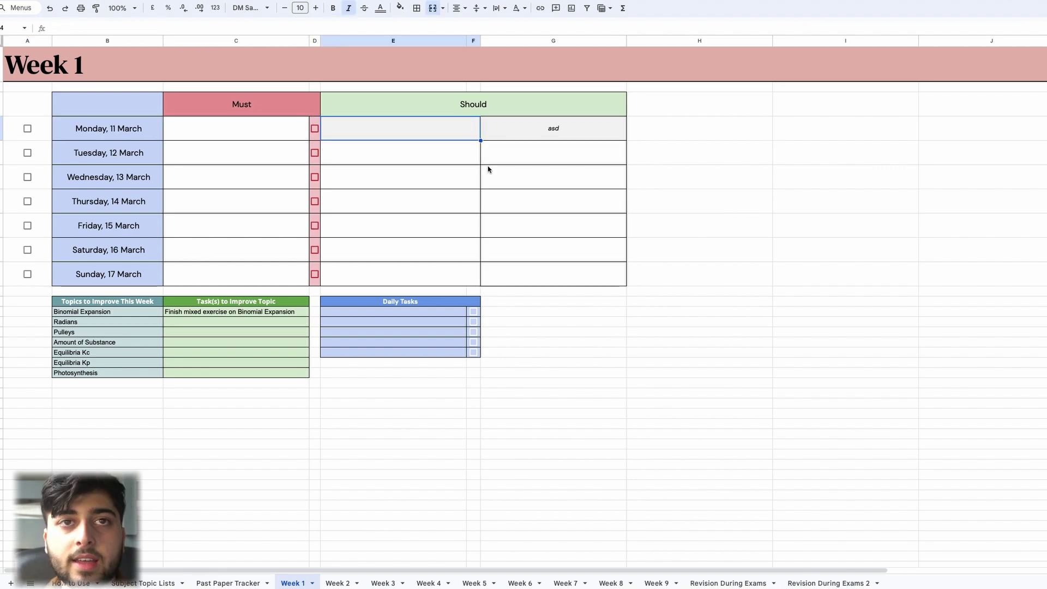
{"action": "key", "text": "Delete"}
{"action": "left_click", "coordinate": [542, 118]}
{"action": "key", "text": "Delete"}
Enter Flash Cards as the first item in the Week 1 Daily Tasks list.
{"action": "left_click", "coordinate": [435, 311]}
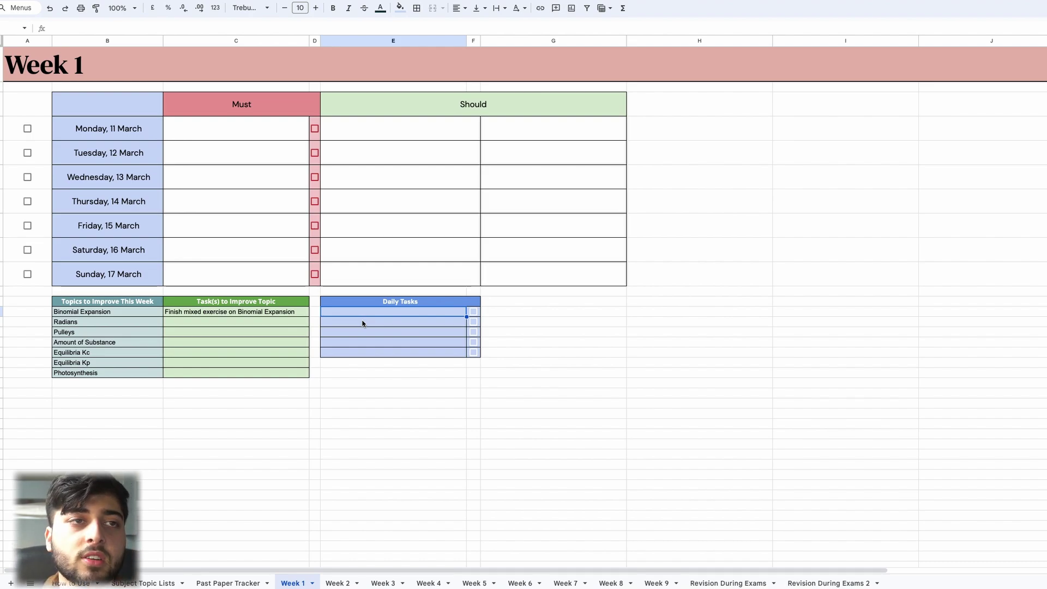
{"action": "type", "text": "F"}
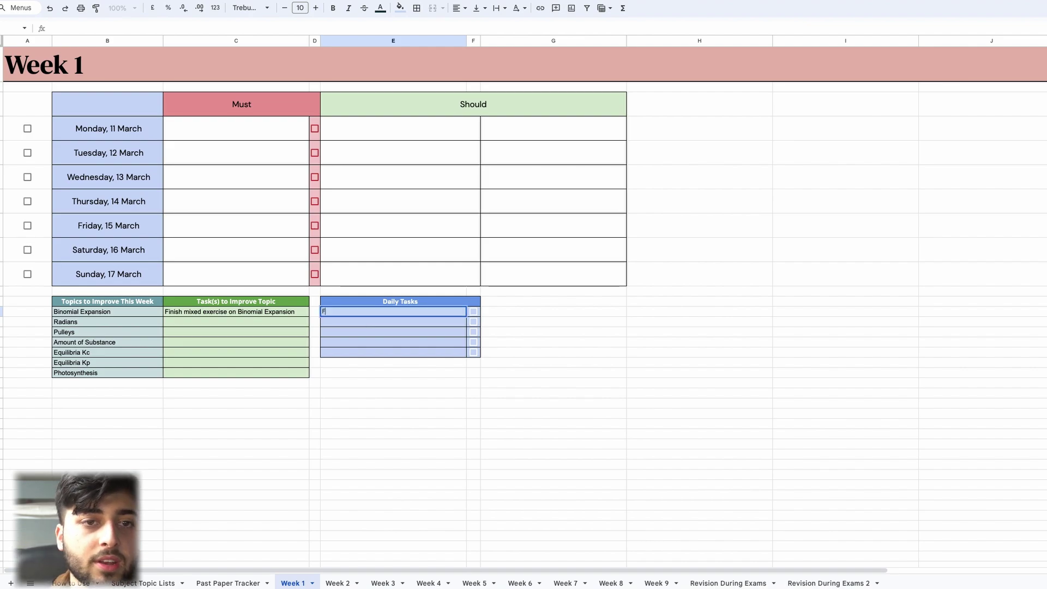
{"action": "type", "text": "lash Cards"}
{"action": "key", "text": "Return"}
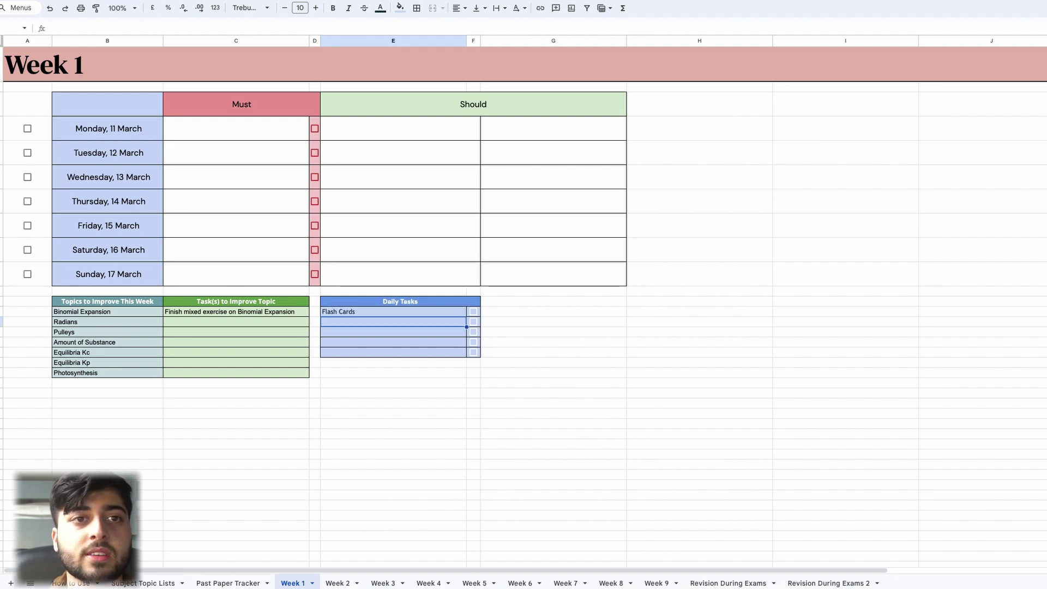
Tick and untick the checkbox beside Flash Cards in the Week 1 Daily Tasks list.
{"action": "left_click", "coordinate": [473, 311]}
{"action": "left_click", "coordinate": [474, 313]}
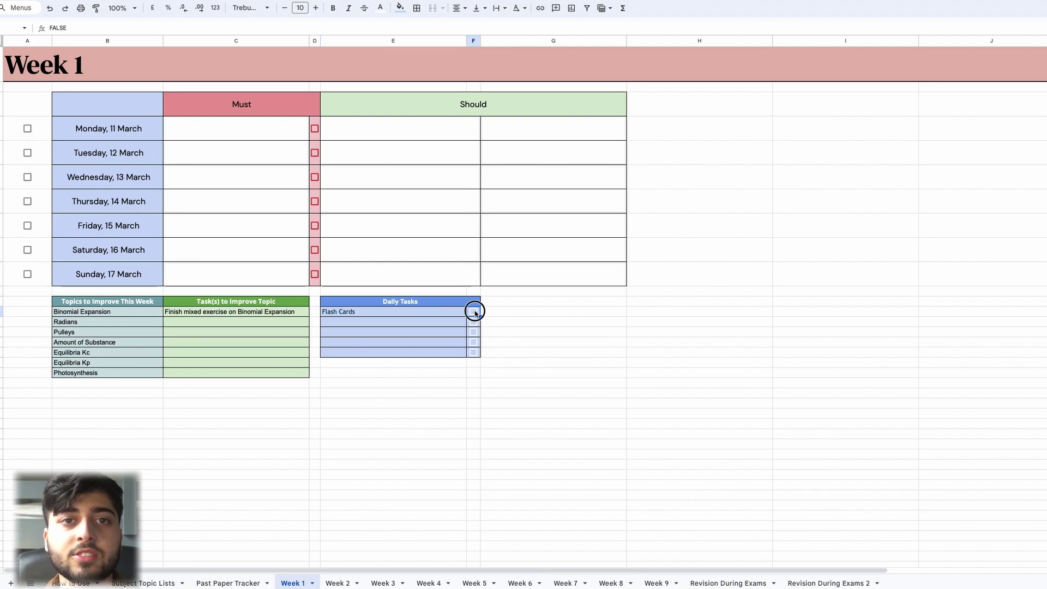
{"action": "left_click", "coordinate": [474, 312]}
{"action": "left_click", "coordinate": [474, 312]}
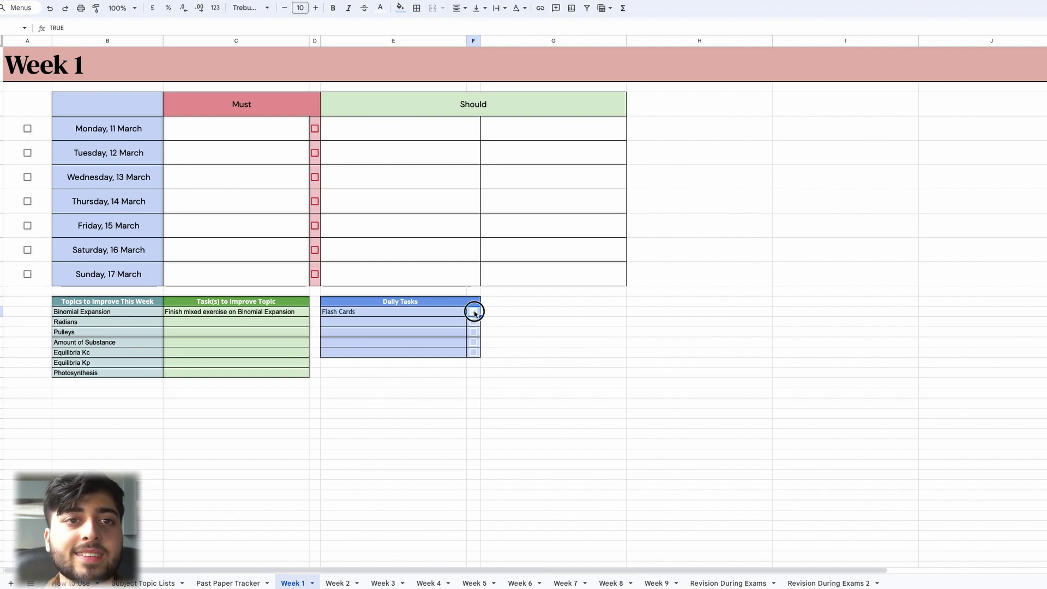
Delete the Flash Cards daily task and the improvement task entered for Binomial Expansion.
{"action": "left_click", "coordinate": [451, 313]}
{"action": "key", "text": "Delete"}
{"action": "left_click", "coordinate": [283, 315]}
{"action": "key", "text": "Delete"}
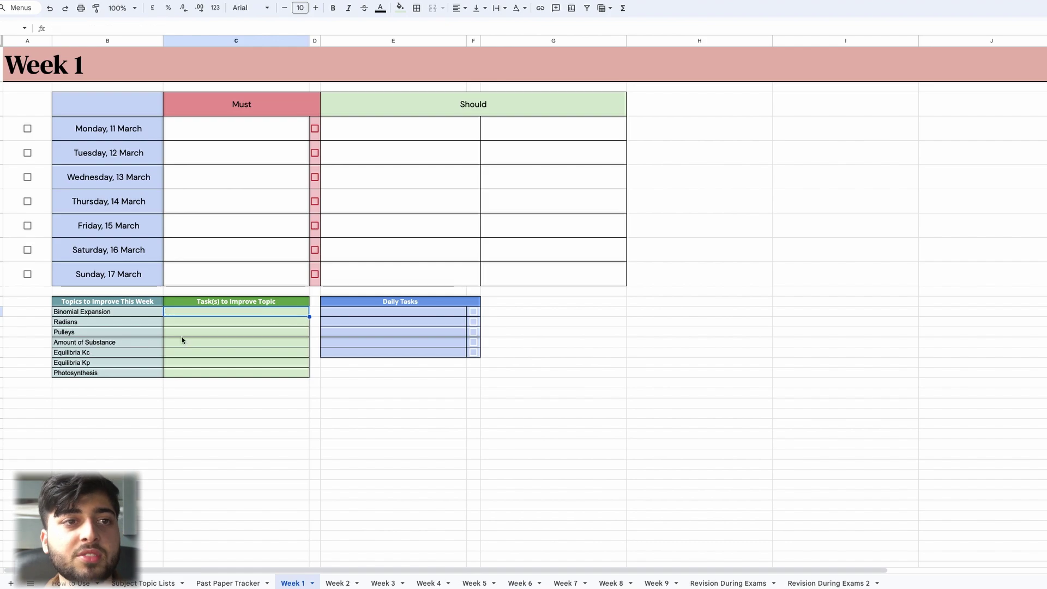
Clear all topics from Binomial Expansion to Photosynthesis in the Topics to Improve This Week list.
{"action": "left_click", "coordinate": [135, 374]}
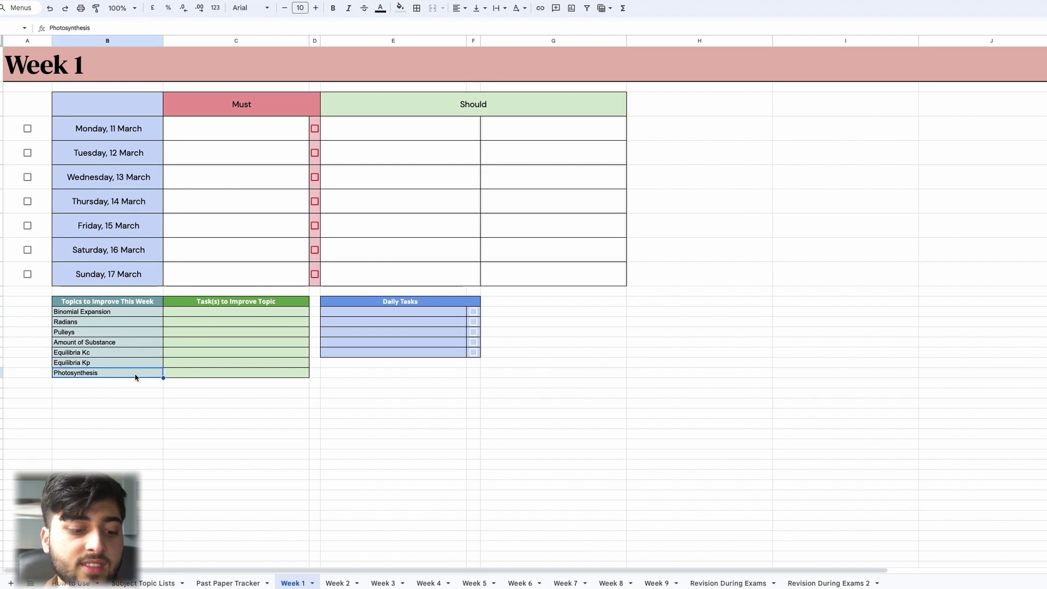
{"action": "left_click", "coordinate": [126, 313], "text": "shift"}
{"action": "key", "text": "Delete"}
{"action": "left_click", "coordinate": [186, 333]}
Highlight the Week 1 Must and Should table and the topics-to-improve table in turn, and clear the selection.
{"action": "left_click", "coordinate": [162, 116]}
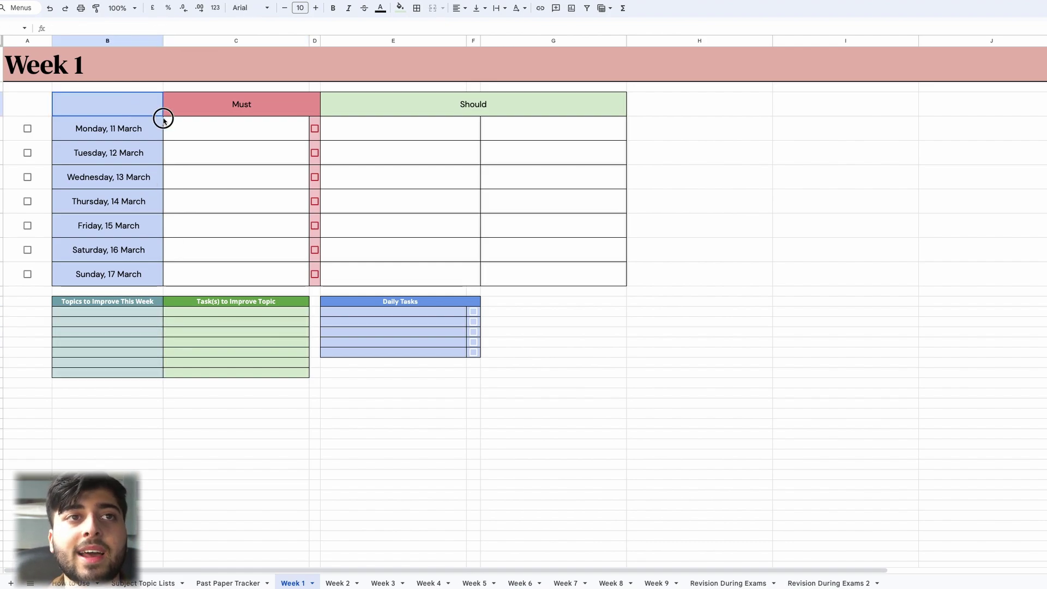
{"action": "left_click", "coordinate": [570, 257], "text": "shift"}
{"action": "left_click", "coordinate": [147, 300]}
{"action": "left_click", "coordinate": [234, 371], "text": "shift"}
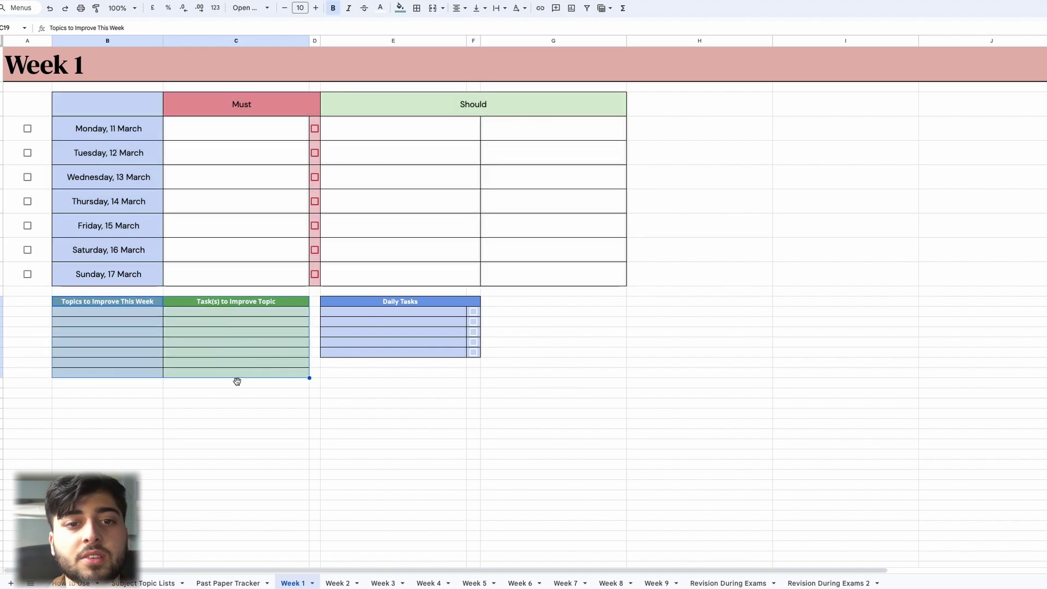
{"action": "left_click", "coordinate": [233, 415]}
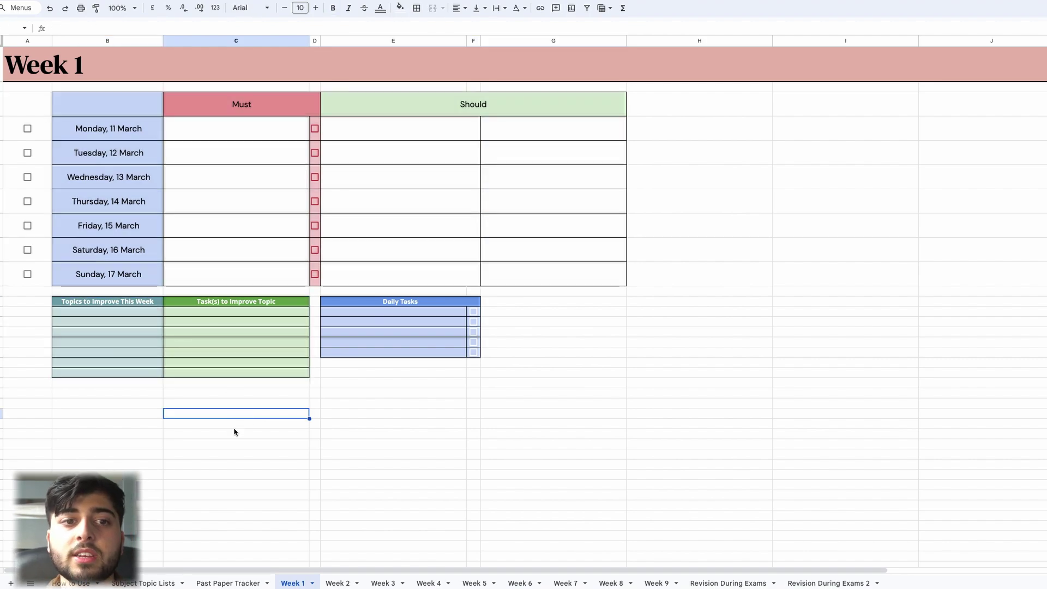
Look through the planner sheets from Week 2 to Week 9 and both Revision During Exams sheets.
{"action": "left_click", "coordinate": [337, 583]}
{"action": "left_click", "coordinate": [384, 583]}
{"action": "left_click", "coordinate": [415, 582]}
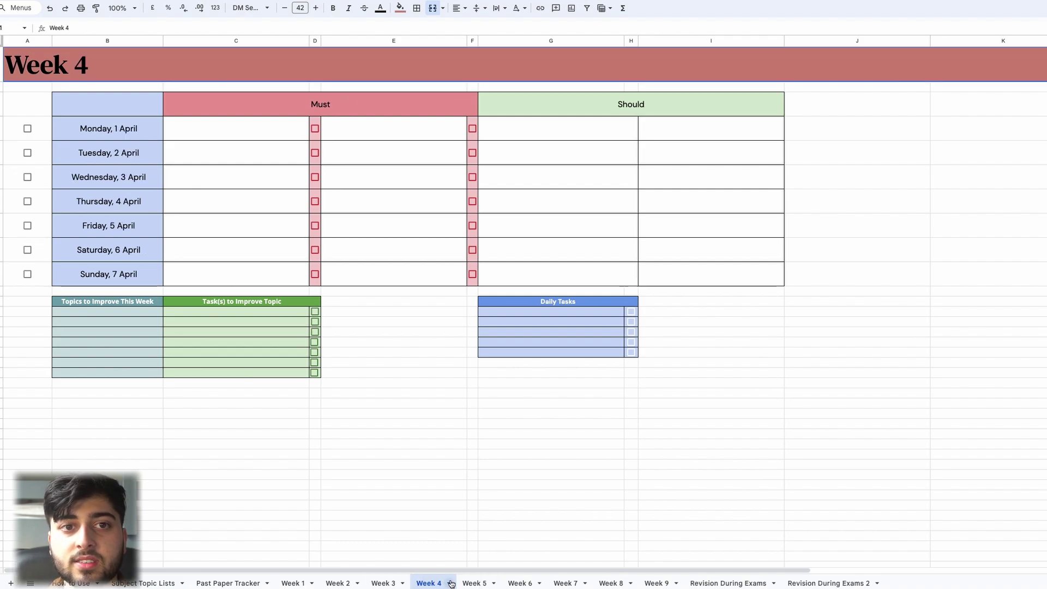
{"action": "left_click", "coordinate": [473, 583]}
{"action": "left_click", "coordinate": [512, 584]}
{"action": "left_click", "coordinate": [565, 583]}
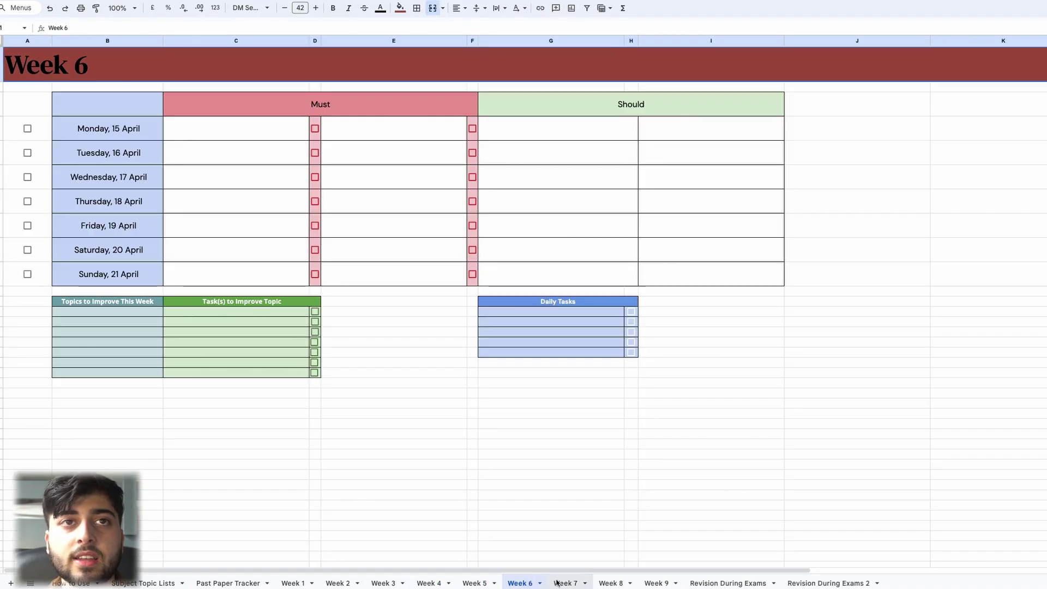
{"action": "left_click", "coordinate": [610, 581]}
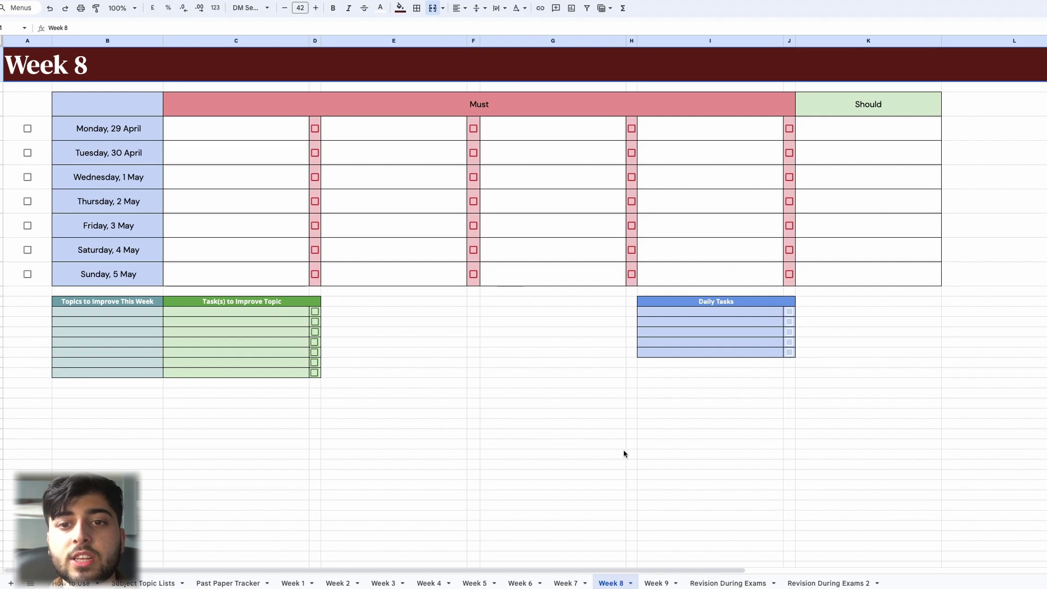
{"action": "left_click", "coordinate": [662, 582]}
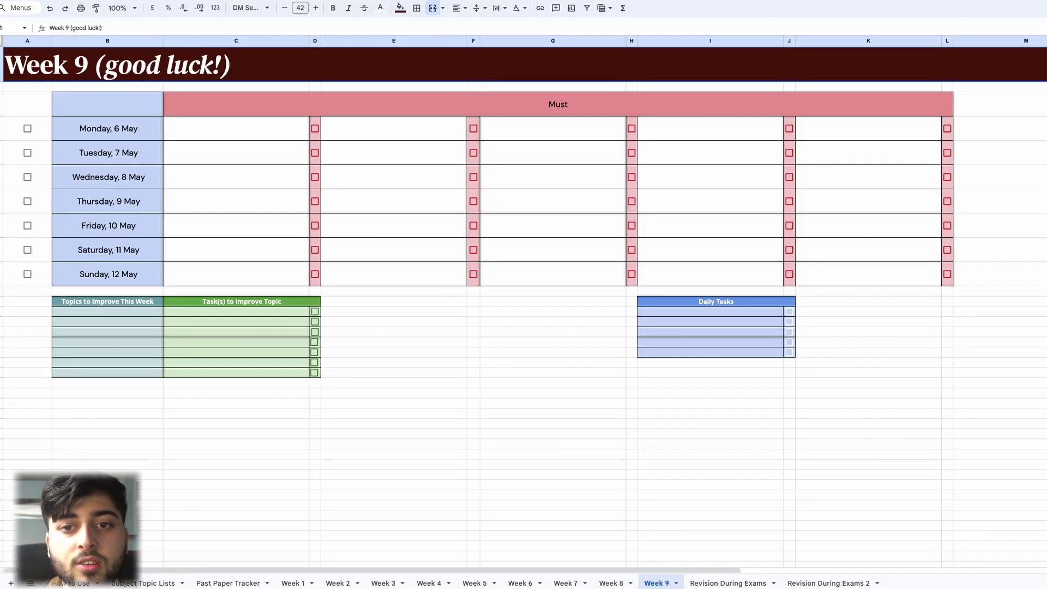
{"action": "left_click", "coordinate": [728, 583]}
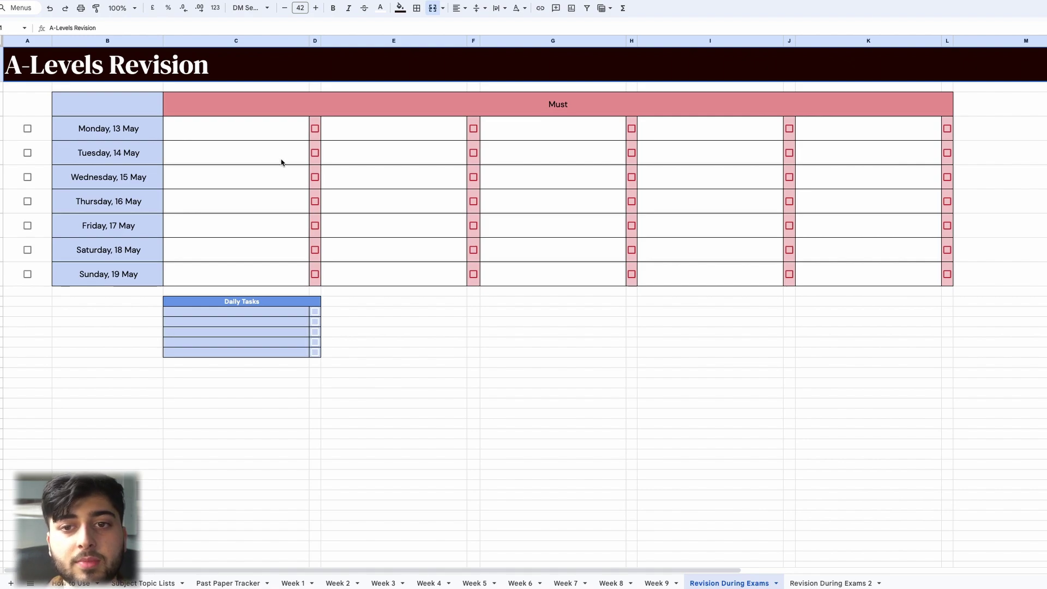
{"action": "left_click", "coordinate": [832, 582]}
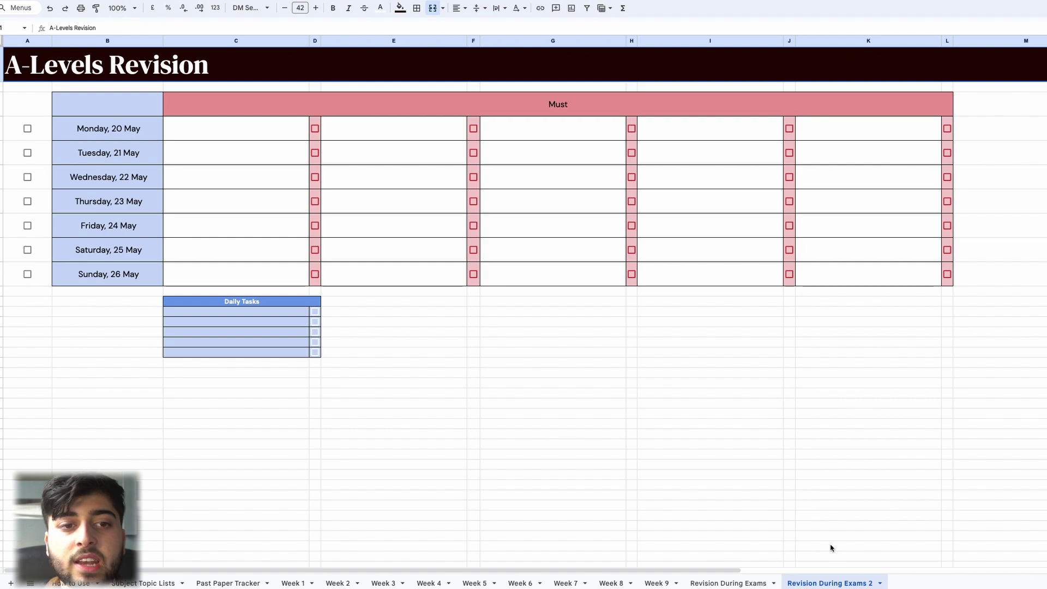
Compare the Must and Should layouts of Weeks 1, 2, 3 and 9, and return to the Subject Topic Lists sheet.
{"action": "left_click", "coordinate": [305, 583]}
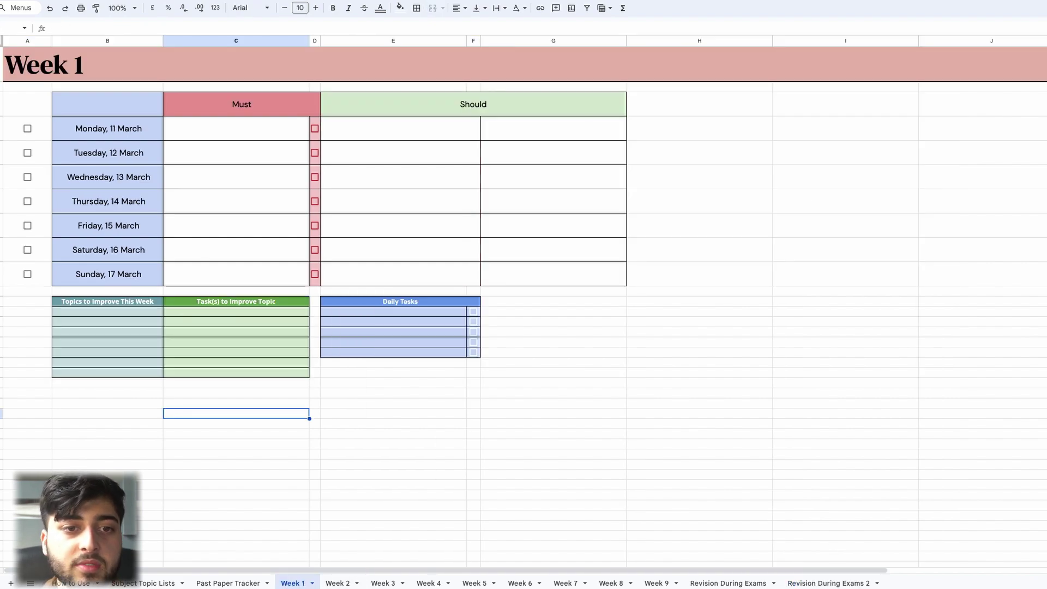
{"action": "left_click", "coordinate": [338, 582]}
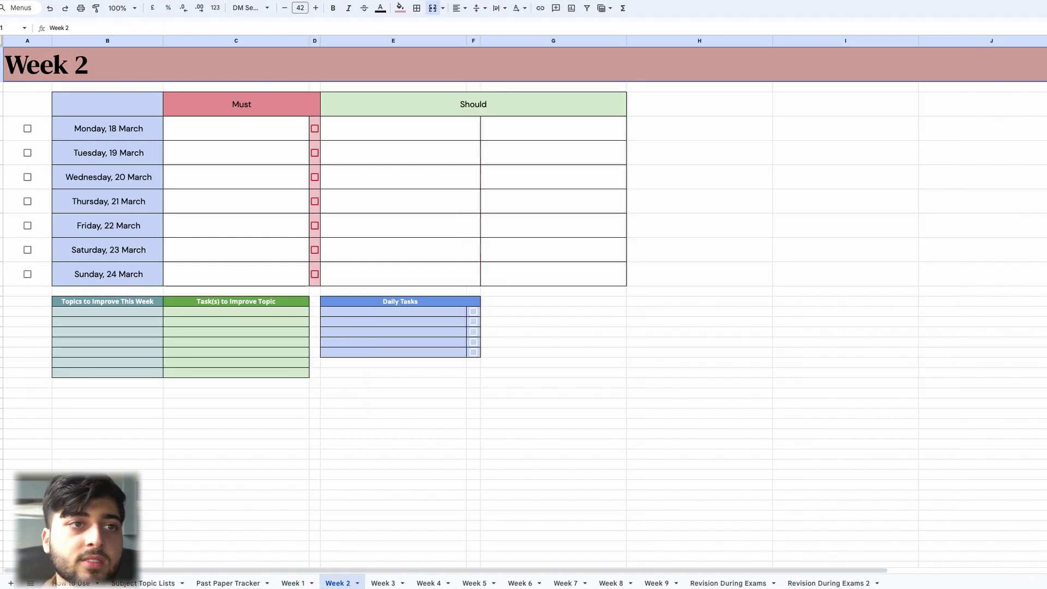
{"action": "left_click", "coordinate": [377, 583]}
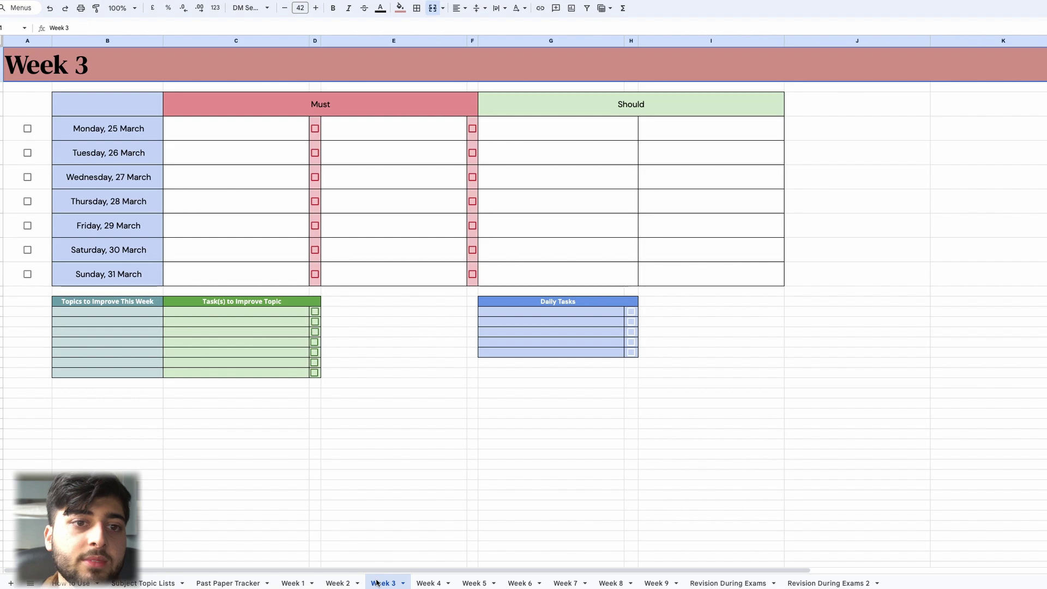
{"action": "left_click", "coordinate": [305, 584]}
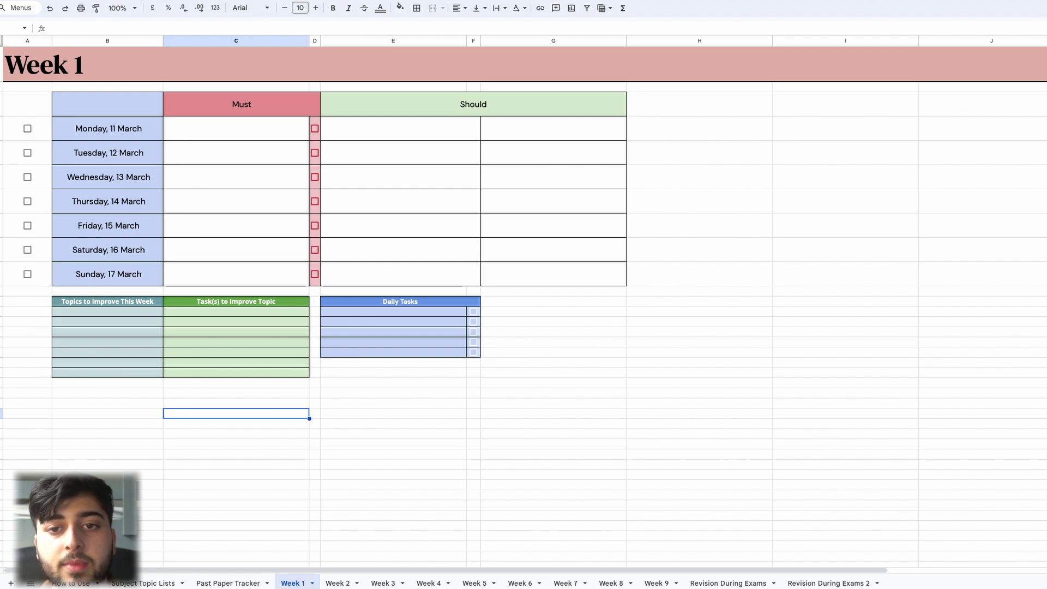
{"action": "left_click", "coordinate": [656, 583]}
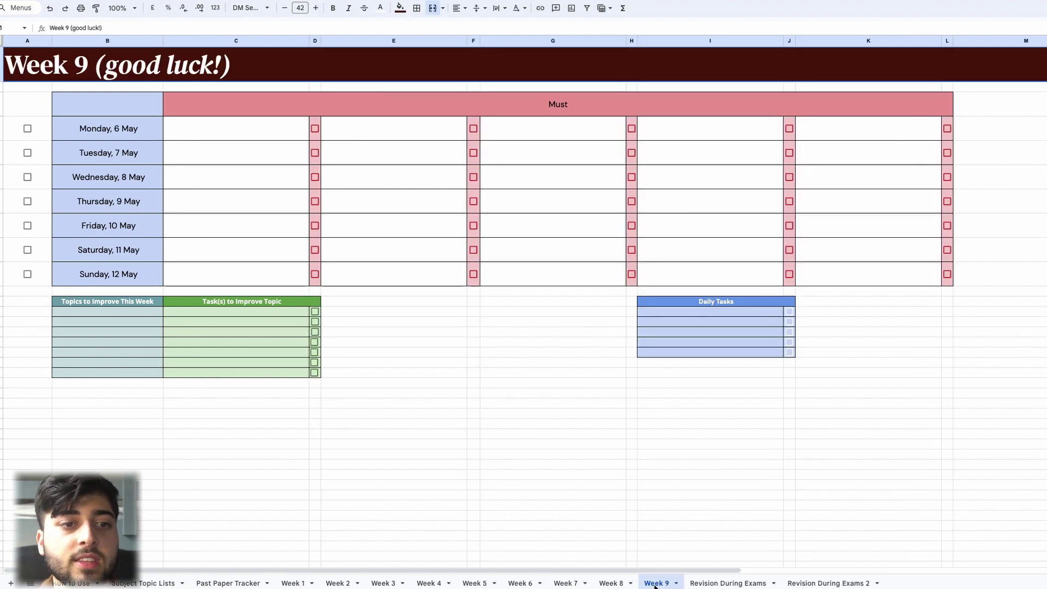
{"action": "left_click", "coordinate": [123, 584]}
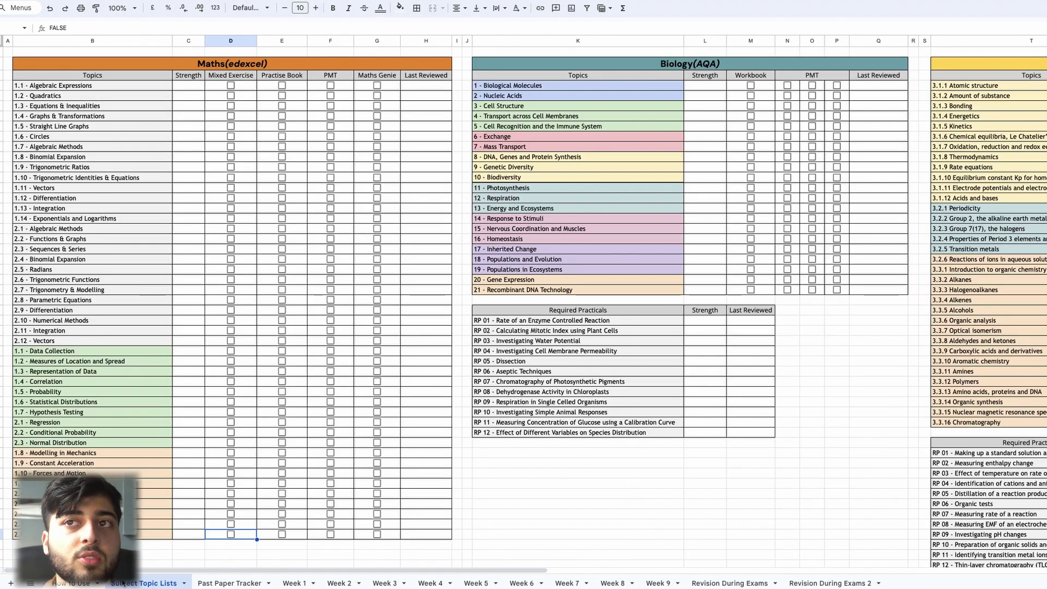